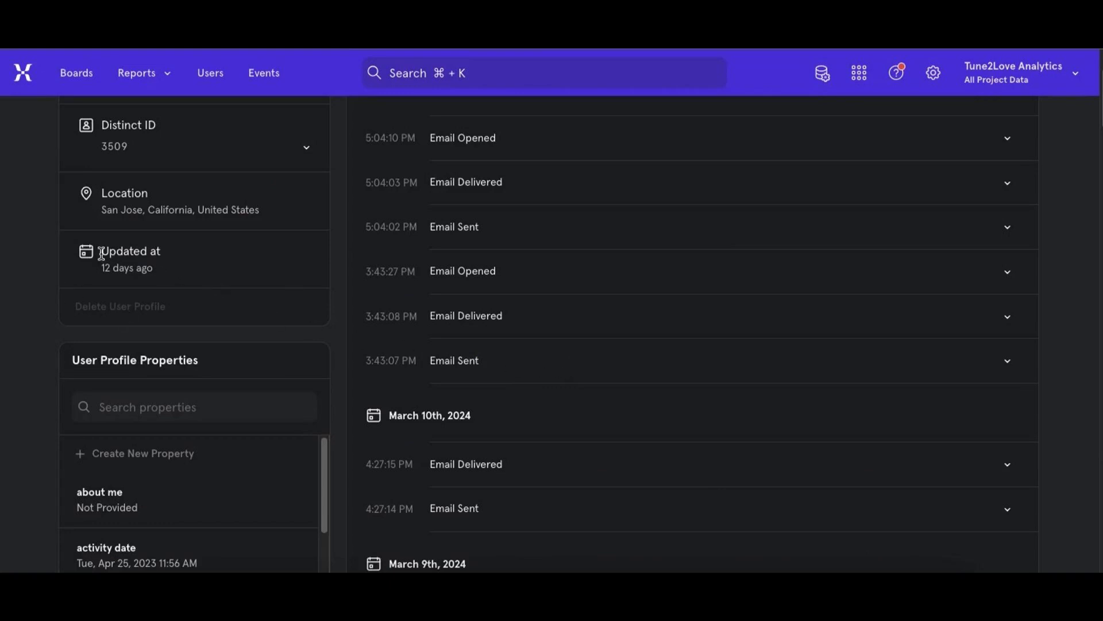
# - Examine the user's profile properties and the activity feed of recent events back to February 29th, 2024
pyautogui.scroll(-5, 189, 401)
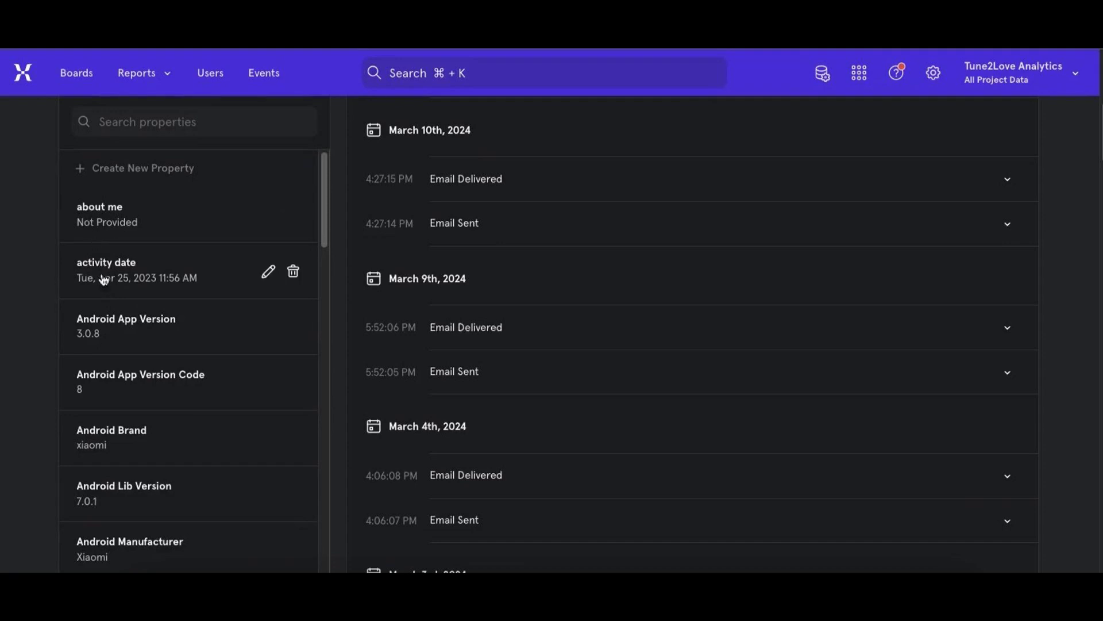
pyautogui.scroll(-1, 134, 448)
pyautogui.scroll(-3, 133, 448)
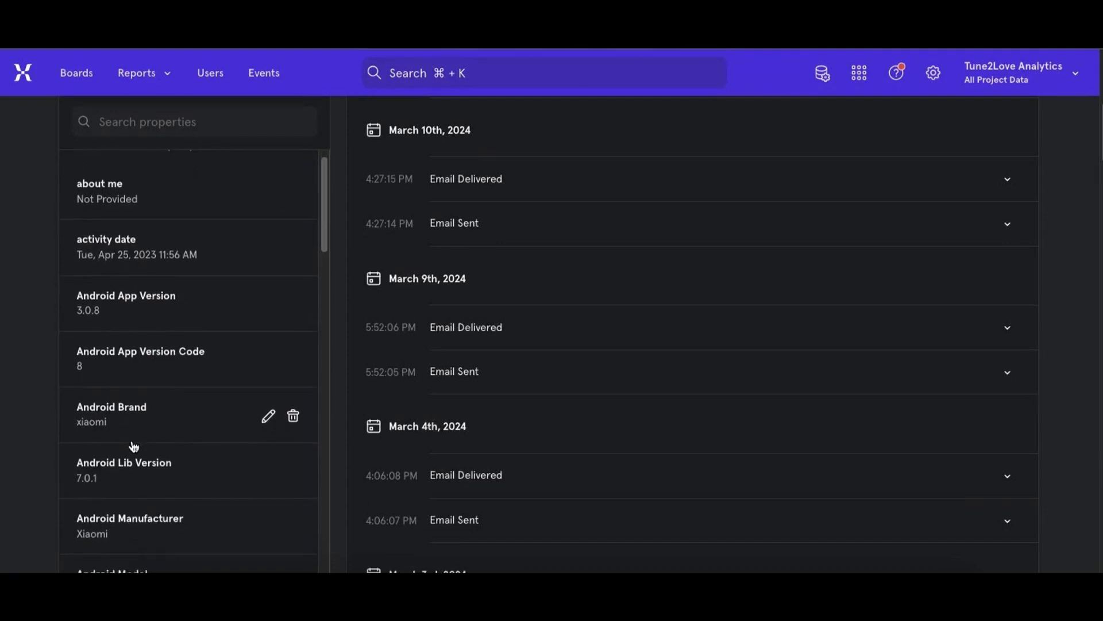
pyautogui.scroll(-3, 141, 414)
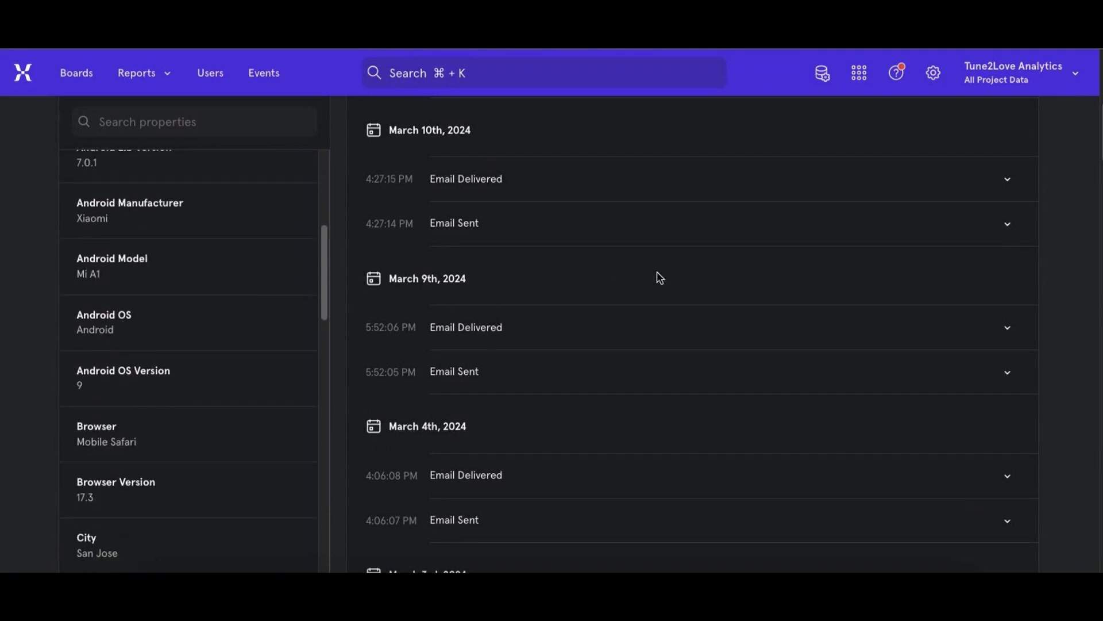
pyautogui.scroll(2, 661, 278)
pyautogui.scroll(-10, 665, 278)
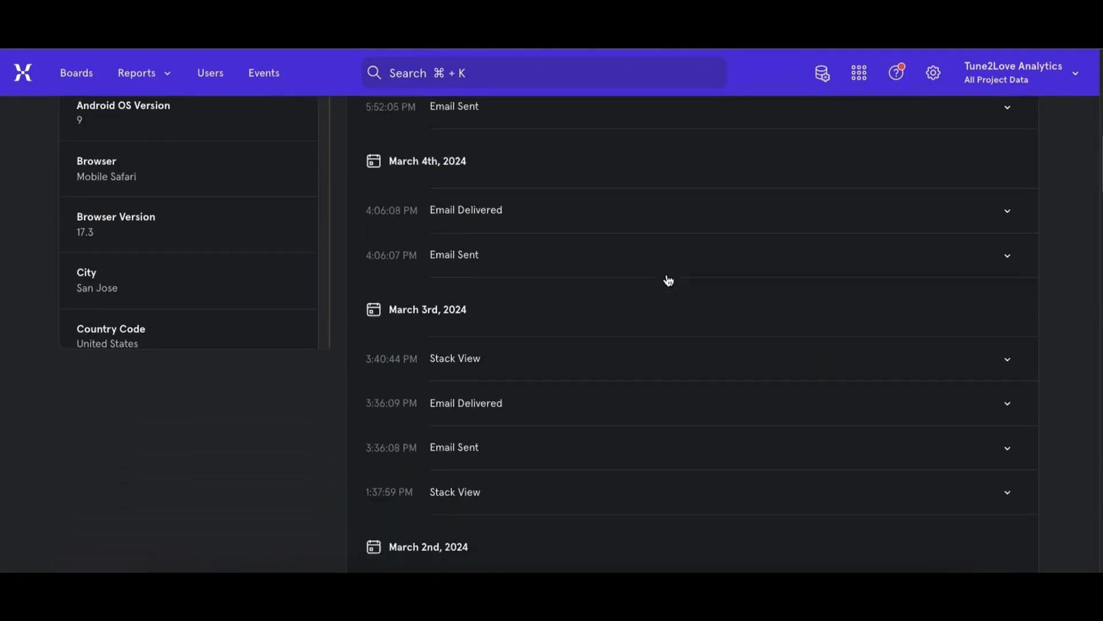
pyautogui.scroll(-10, 665, 280)
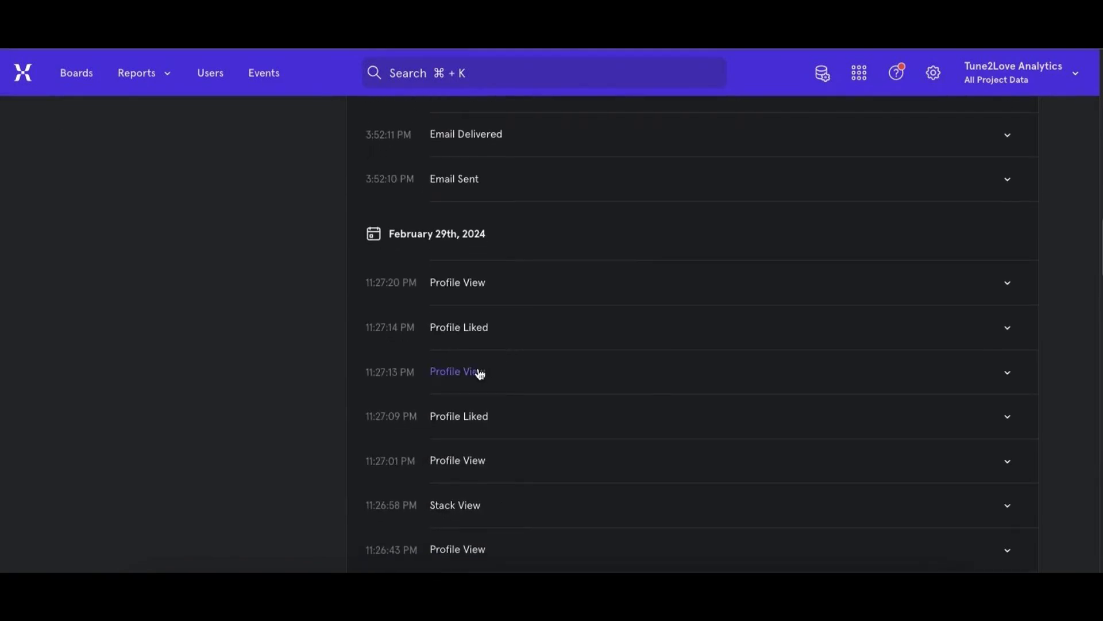
# - Expand the 11:27:13 PM Profile View event, review all its event properties, and collapse it again
pyautogui.click(482, 374)
pyautogui.scroll(-2, 488, 379)
pyautogui.scroll(-2, 495, 384)
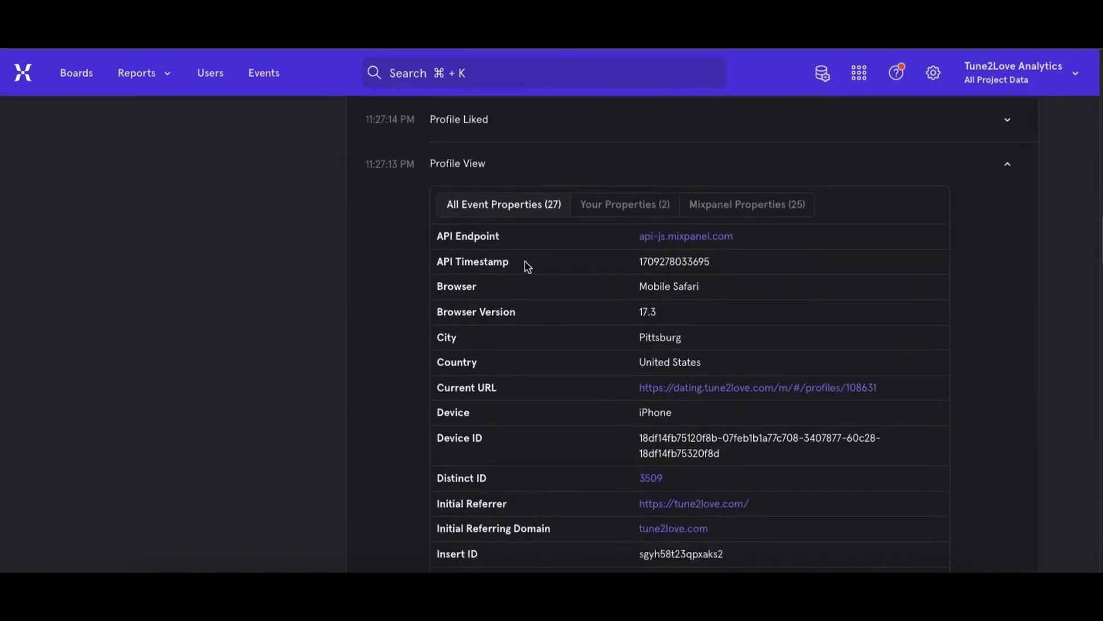
pyautogui.scroll(-6, 643, 386)
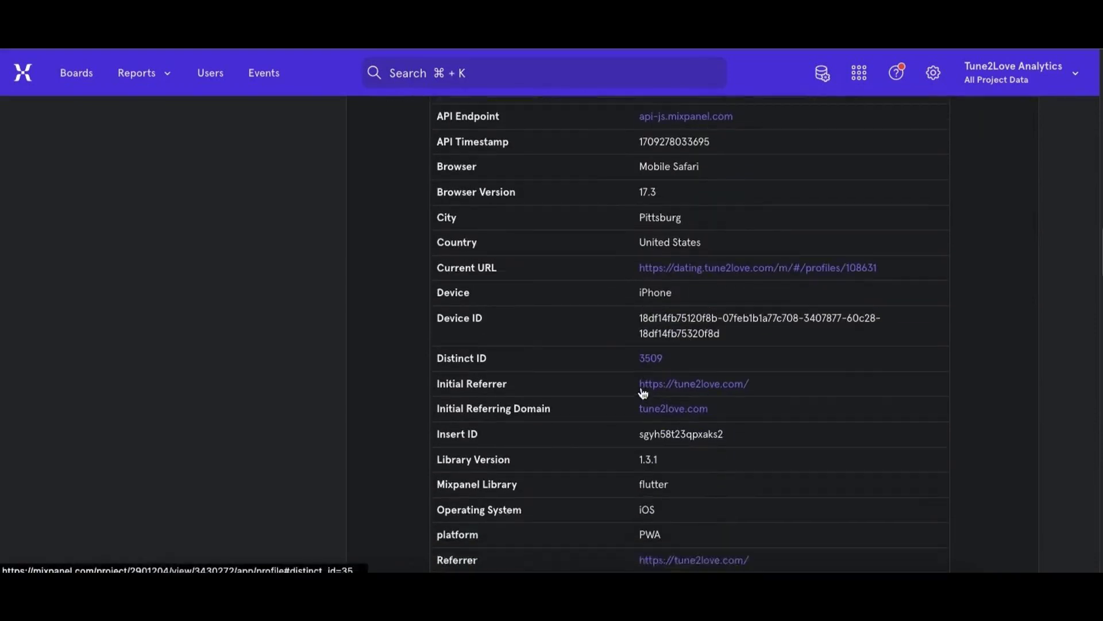
pyautogui.scroll(8, 642, 386)
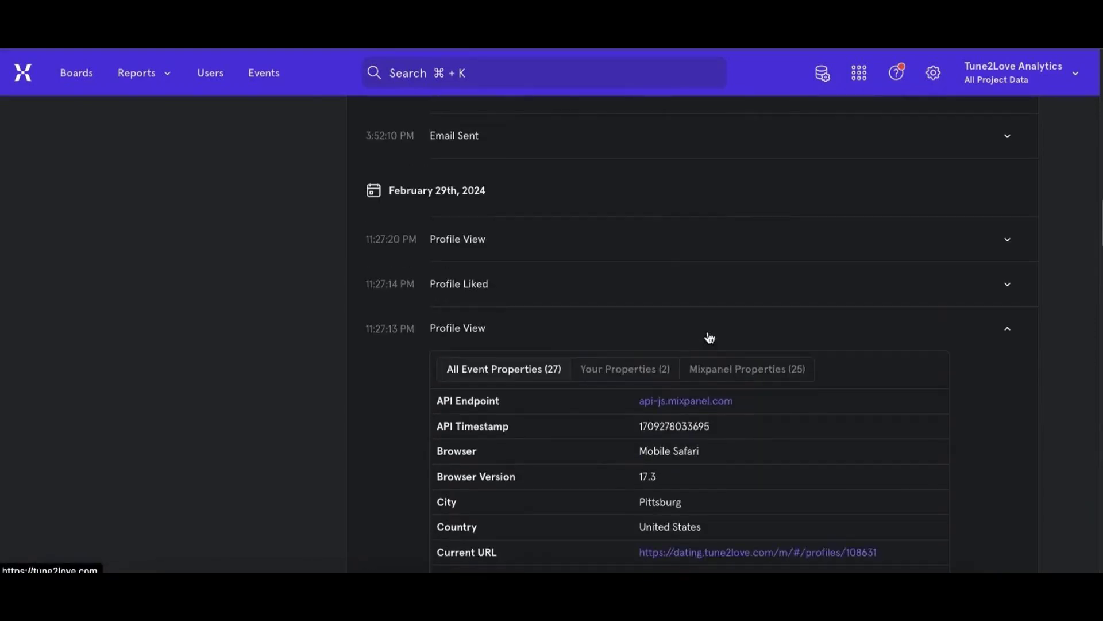
pyautogui.click(975, 332)
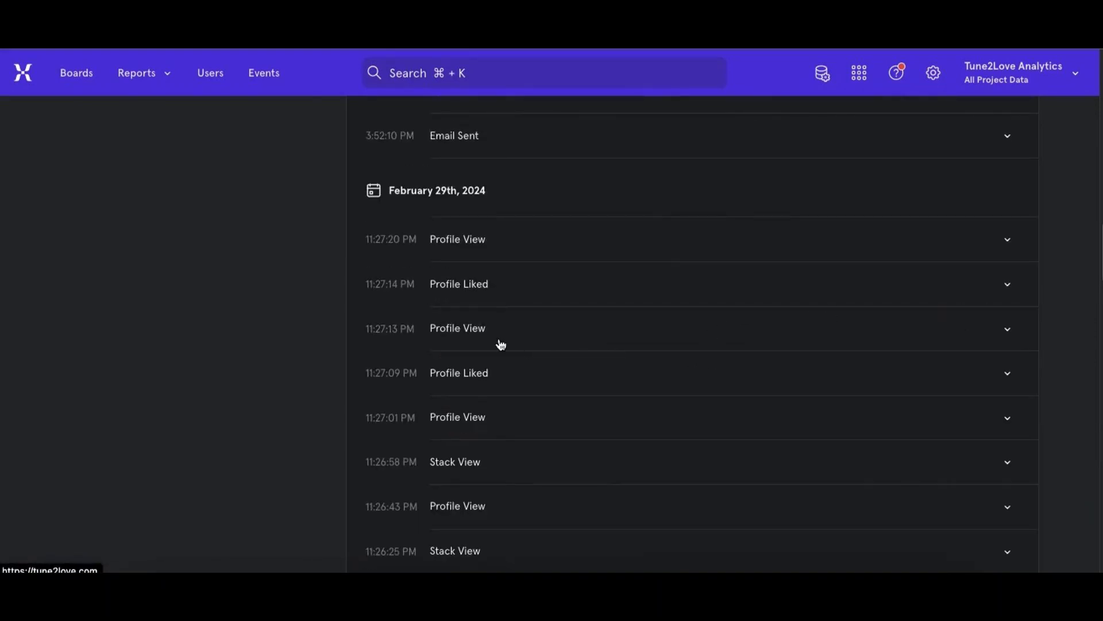
pyautogui.scroll(15, 502, 344)
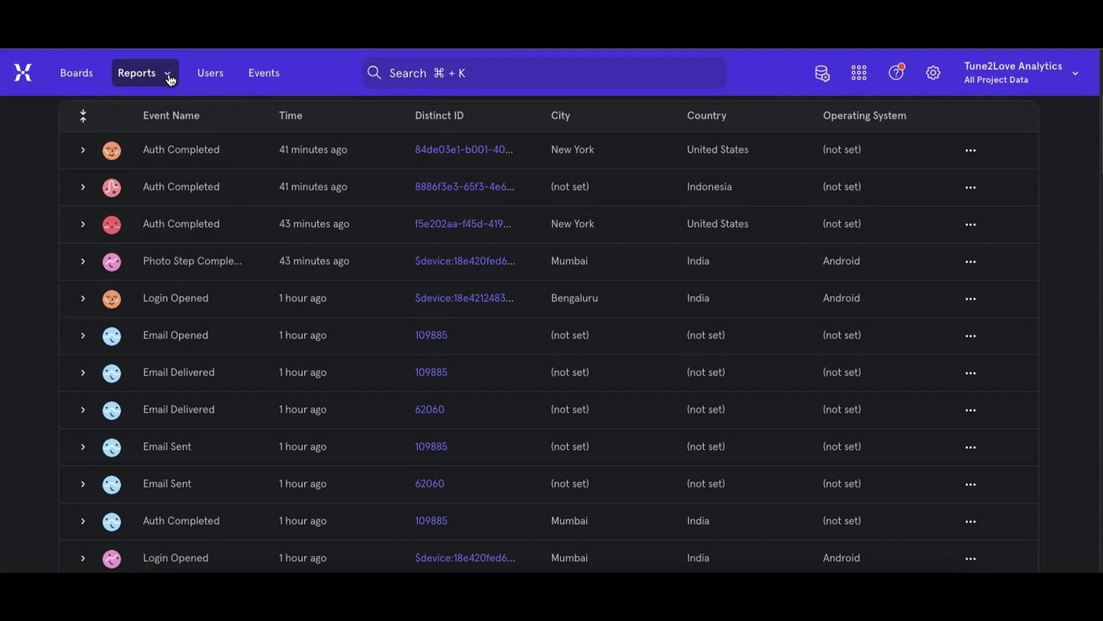
# - Open a new Insights report
pyautogui.click(169, 75)
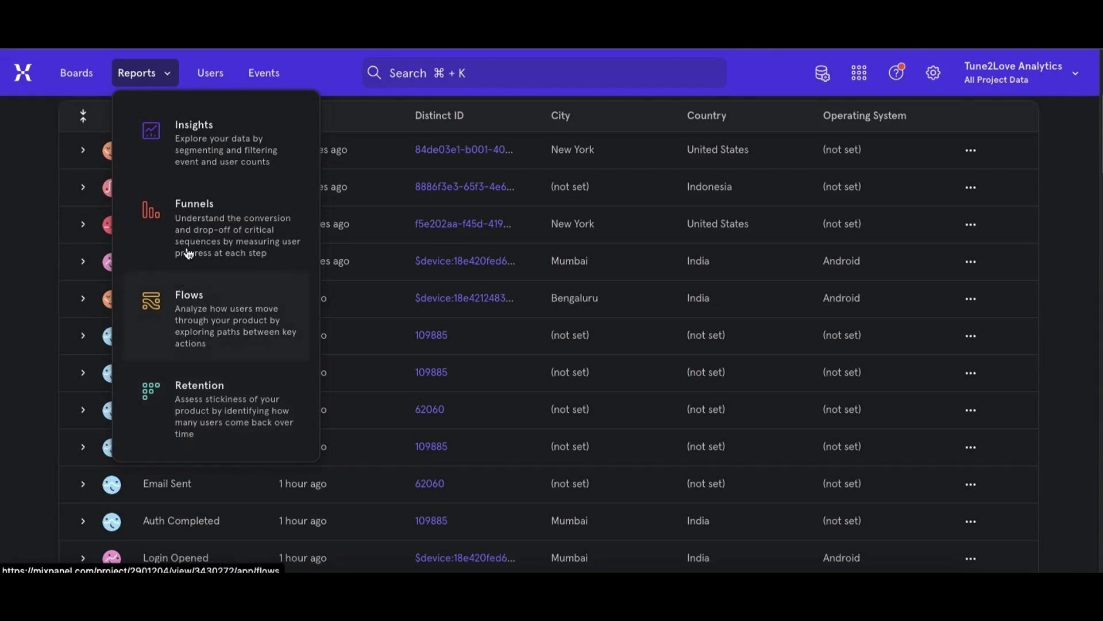
pyautogui.click(183, 170)
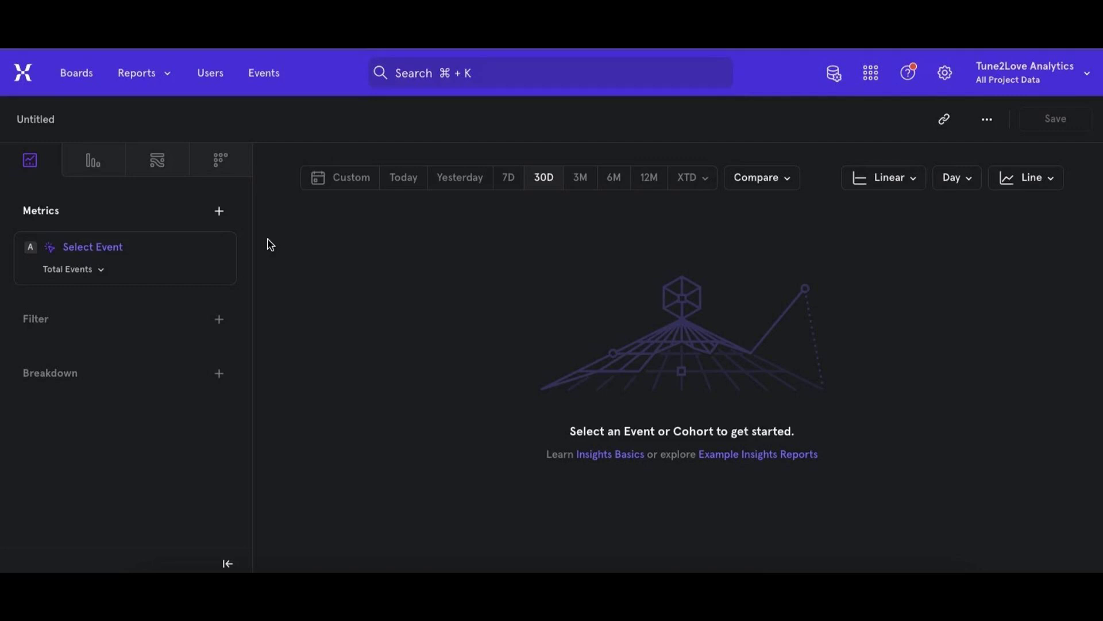
pyautogui.click(143, 74)
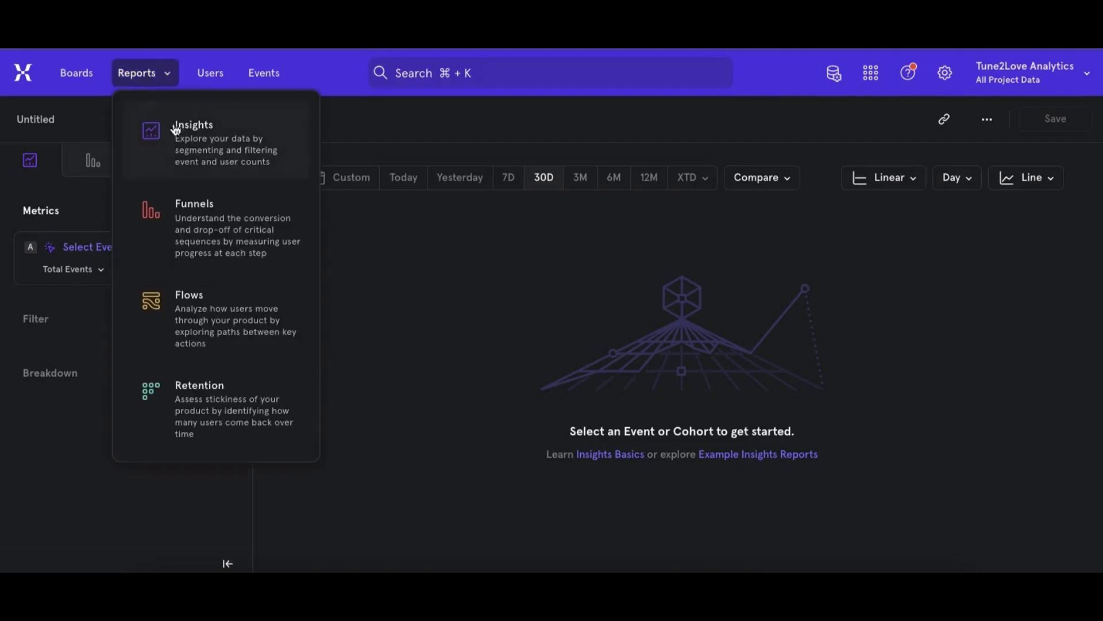
pyautogui.click(407, 247)
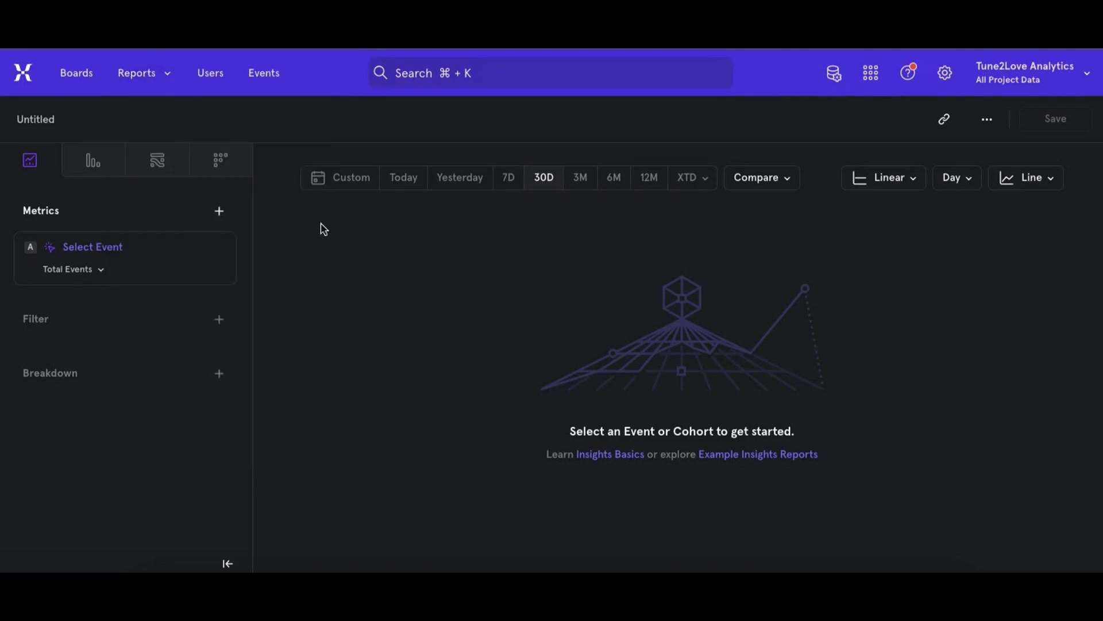
# - Add All Events as the report's metric, measured by Total Events
pyautogui.click(89, 255)
pyautogui.write('all')
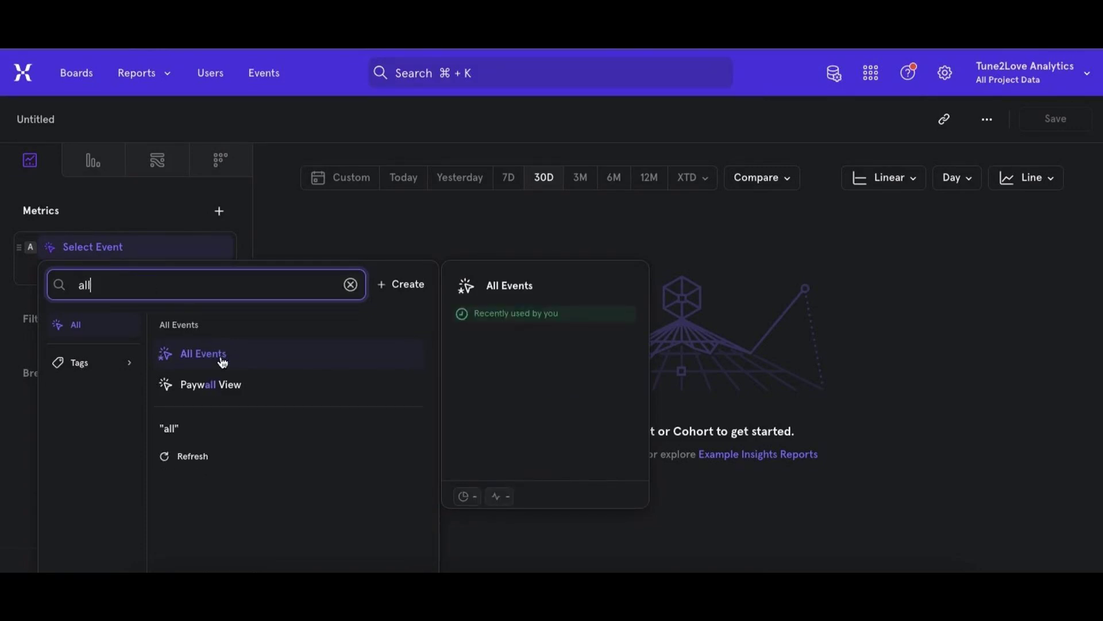
pyautogui.click(223, 360)
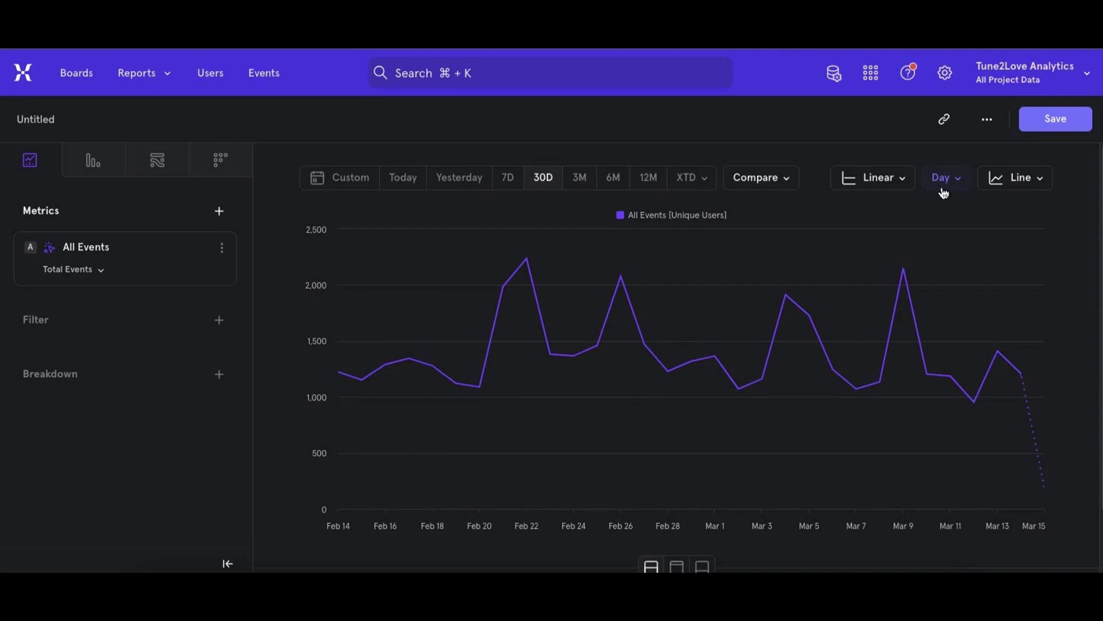
pyautogui.click(101, 272)
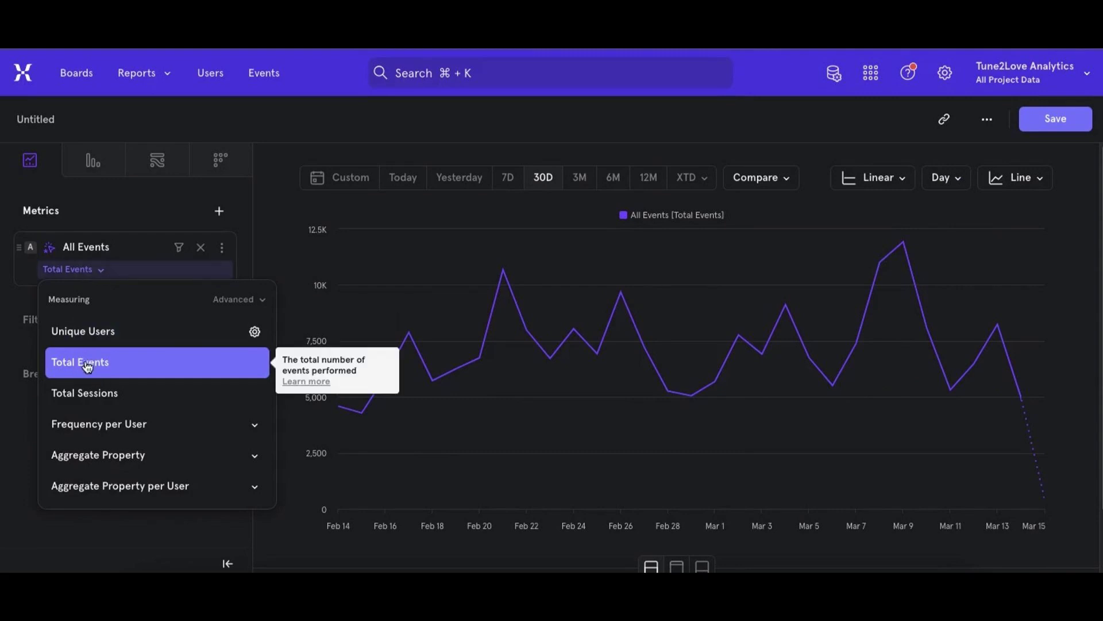
pyautogui.click(360, 256)
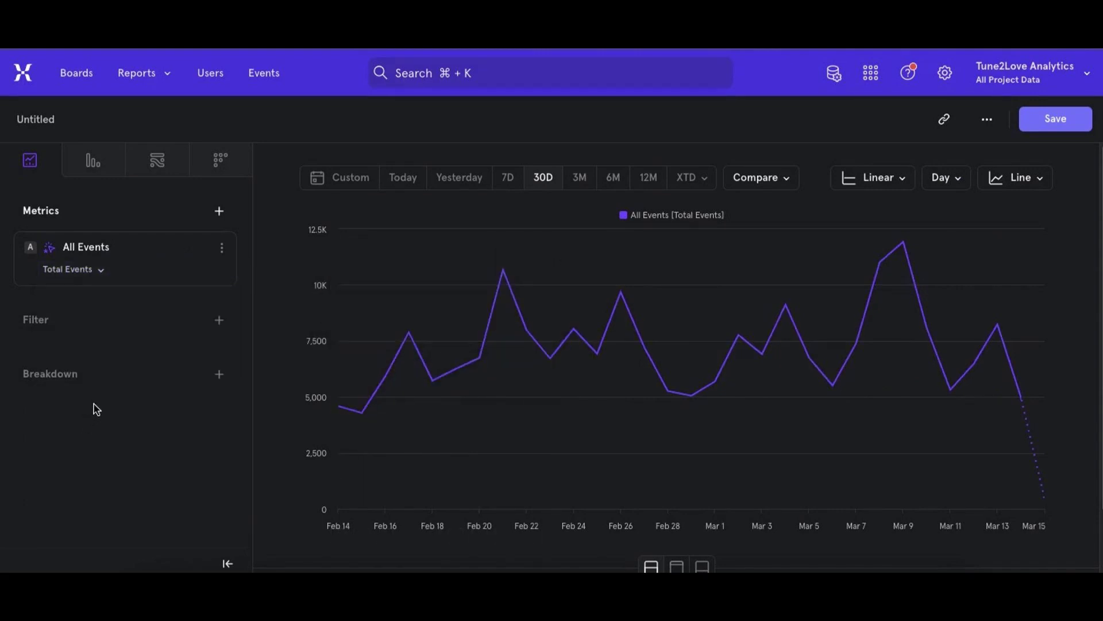
# - Break the report down by the Event Name property
pyautogui.click(108, 384)
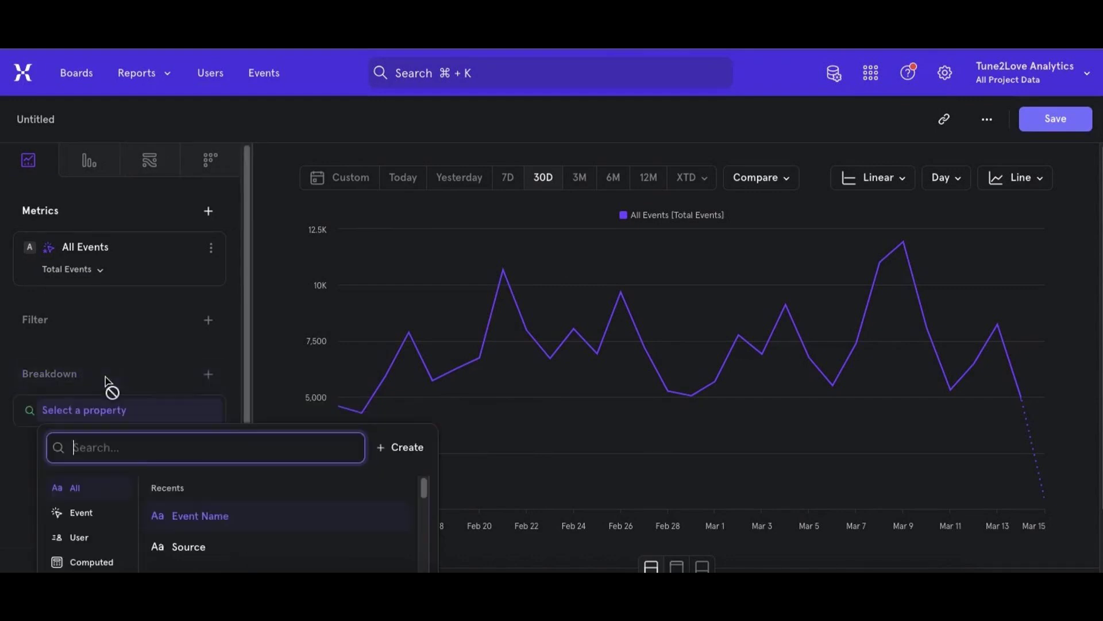
pyautogui.write('eve')
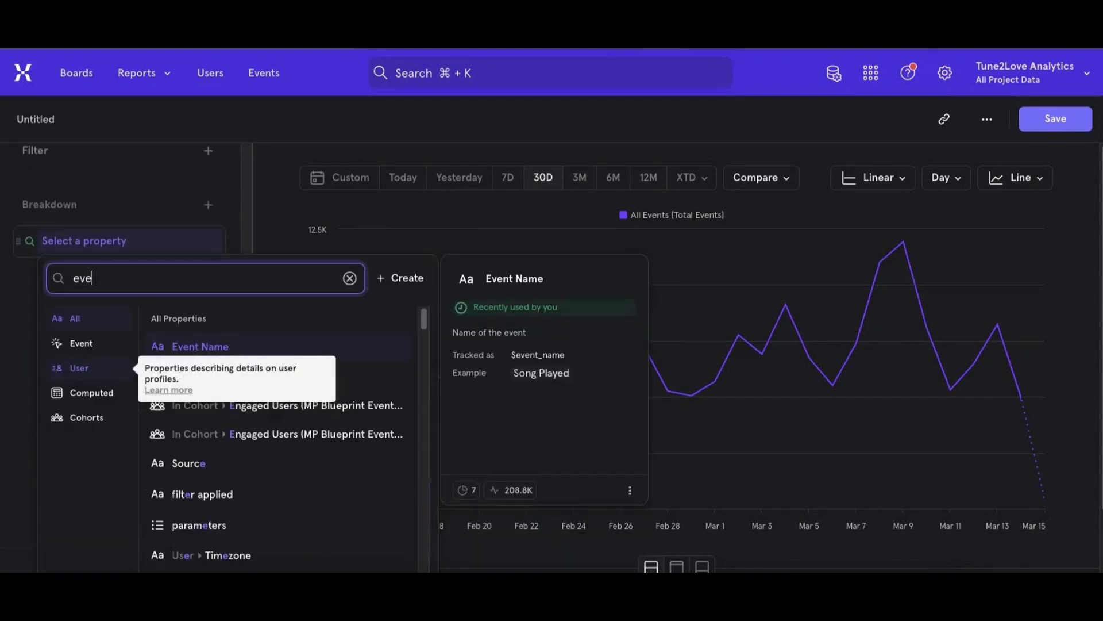
pyautogui.click(192, 346)
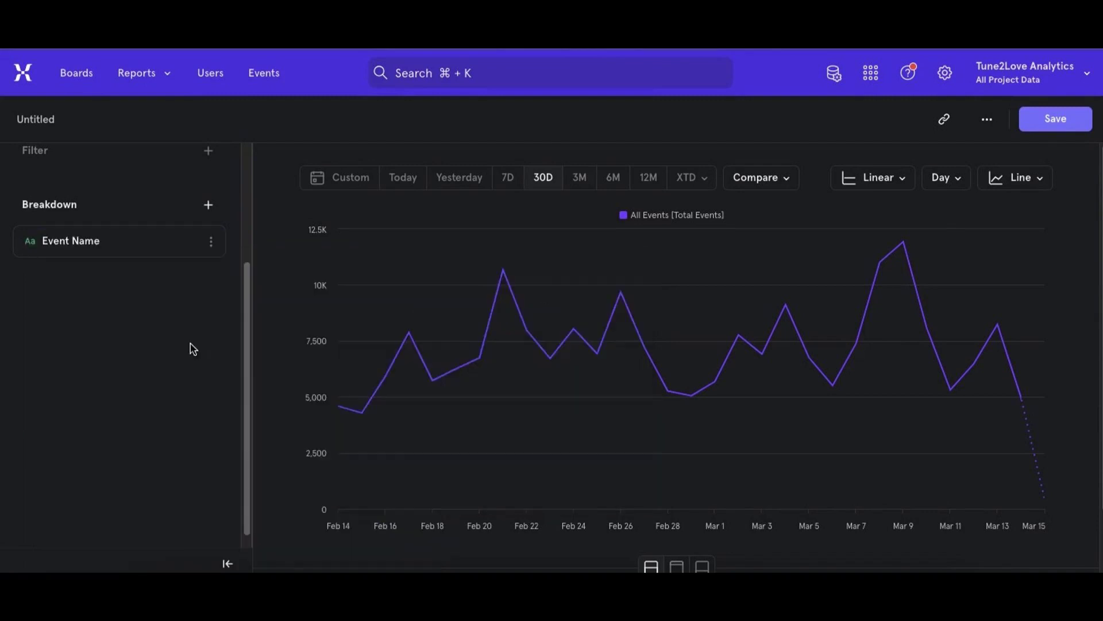
# - Sort the breakdown table by average and add Email Sent to the chart alongside Profile Liked
pyautogui.scroll(-5, 742, 360)
pyautogui.scroll(-1, 741, 360)
pyautogui.click(655, 350)
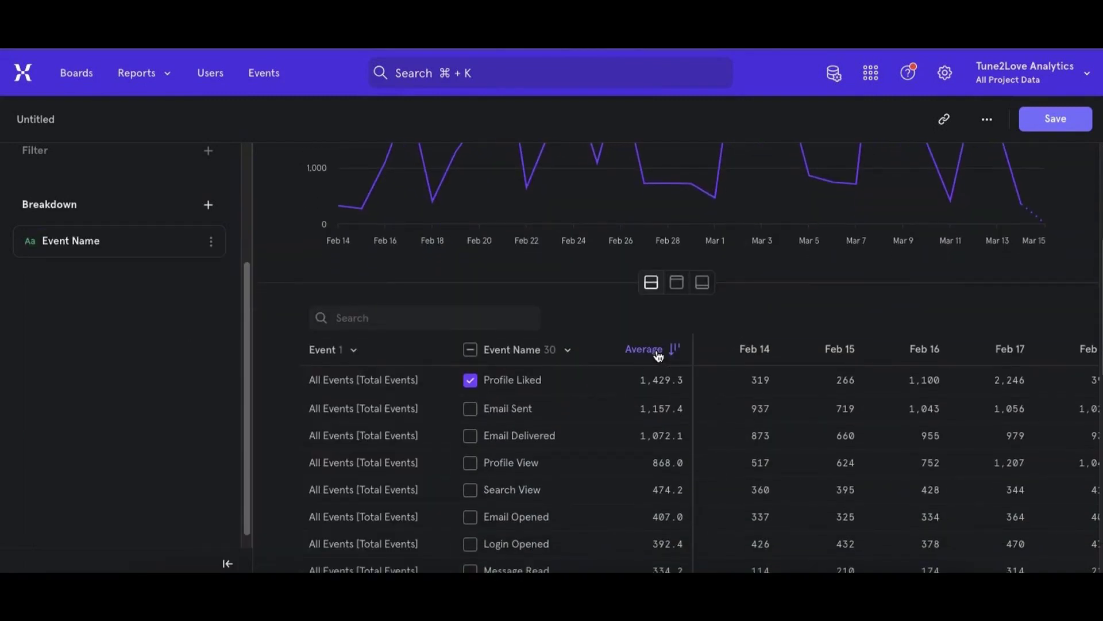
pyautogui.click(471, 408)
pyautogui.scroll(5, 552, 305)
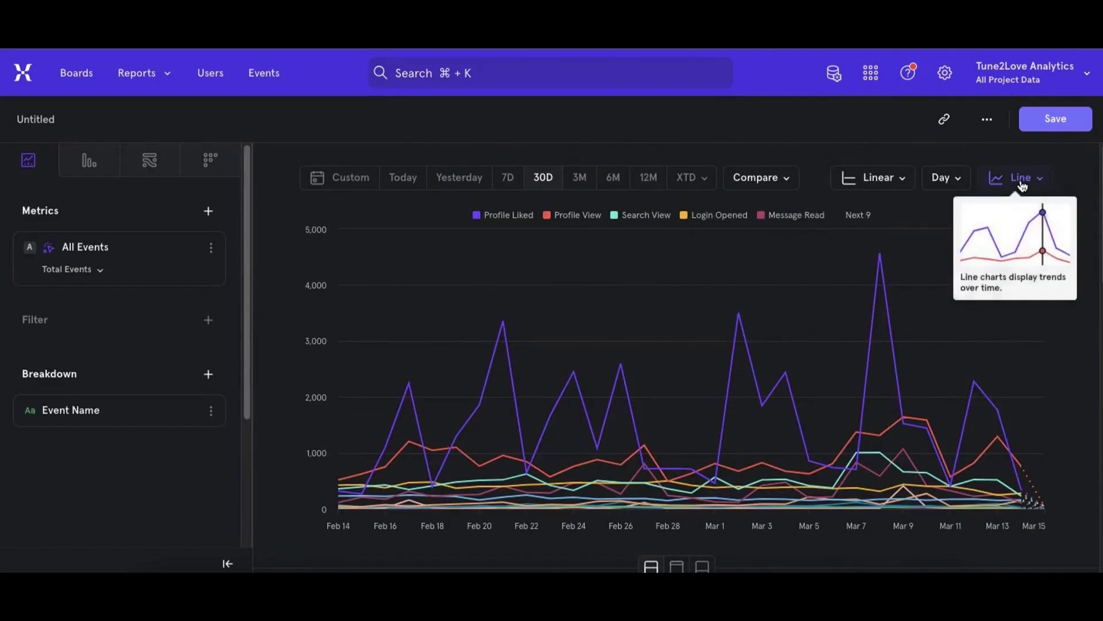
# - Change the chart type to Pie and review the distribution of events
pyautogui.click(1017, 179)
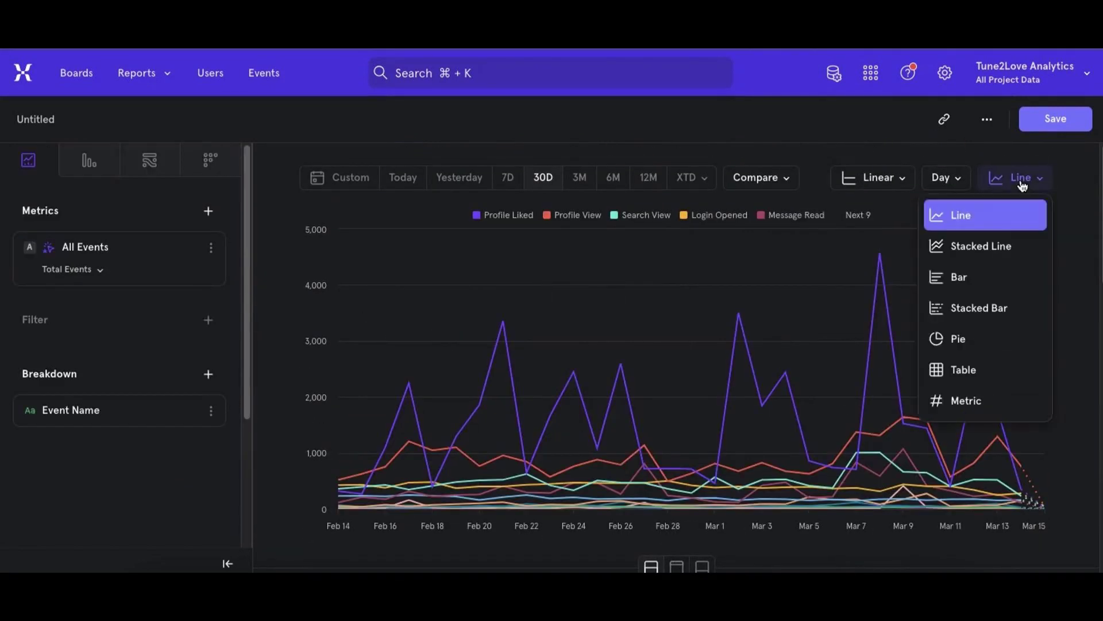
pyautogui.click(978, 337)
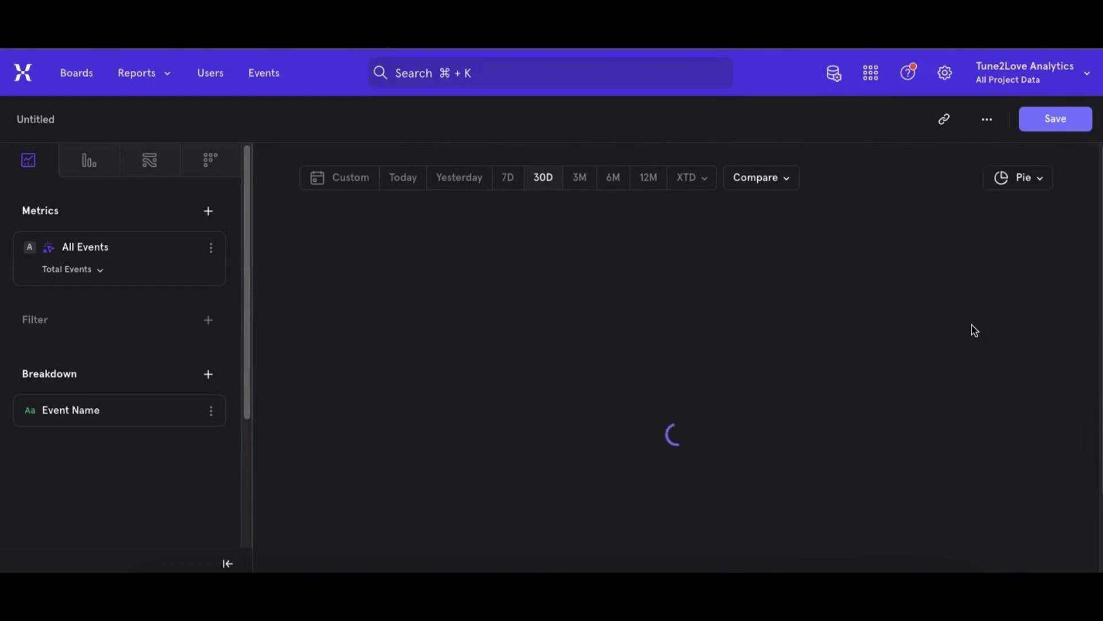
pyautogui.scroll(-5, 911, 324)
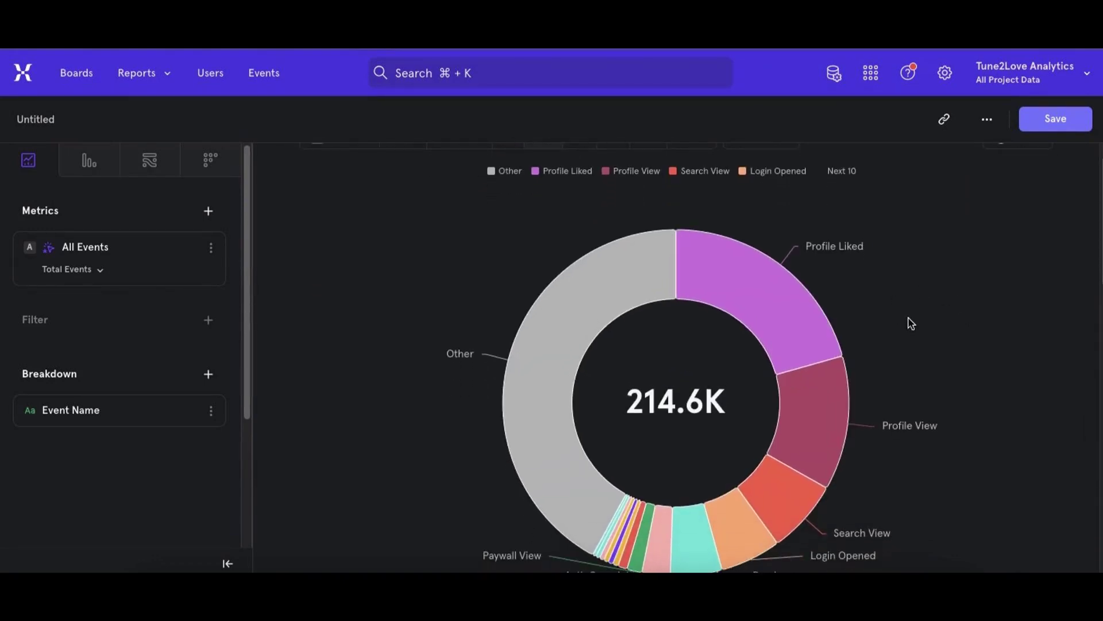
pyautogui.scroll(2, 911, 316)
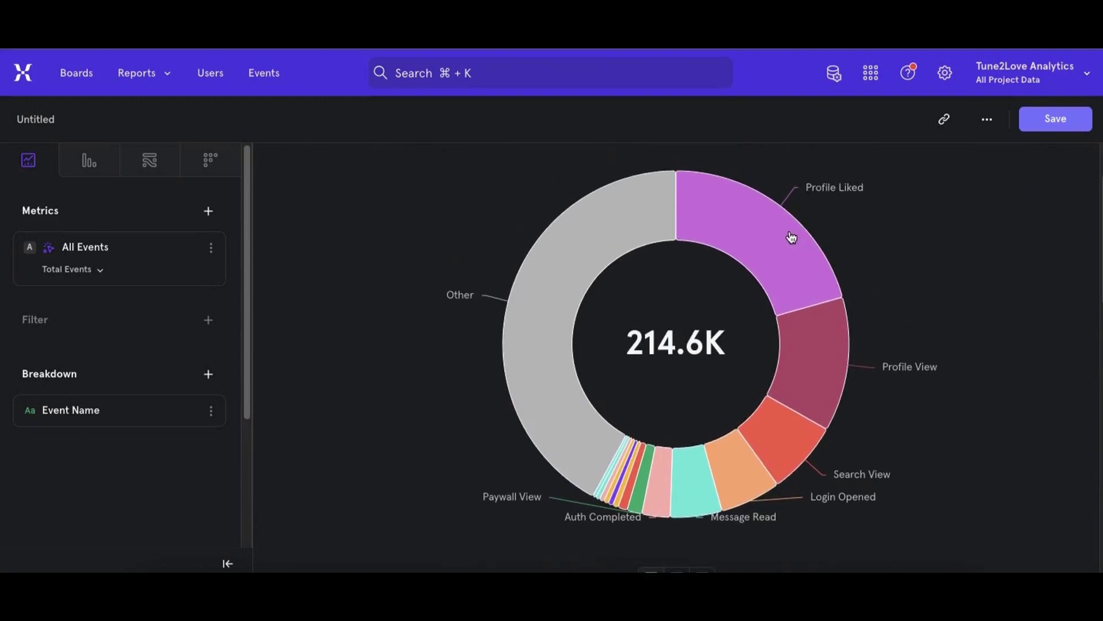
# - Deselect all events in the breakdown table, filter it by "dele", and plot only Deleted Himself
pyautogui.scroll(-7, 791, 238)
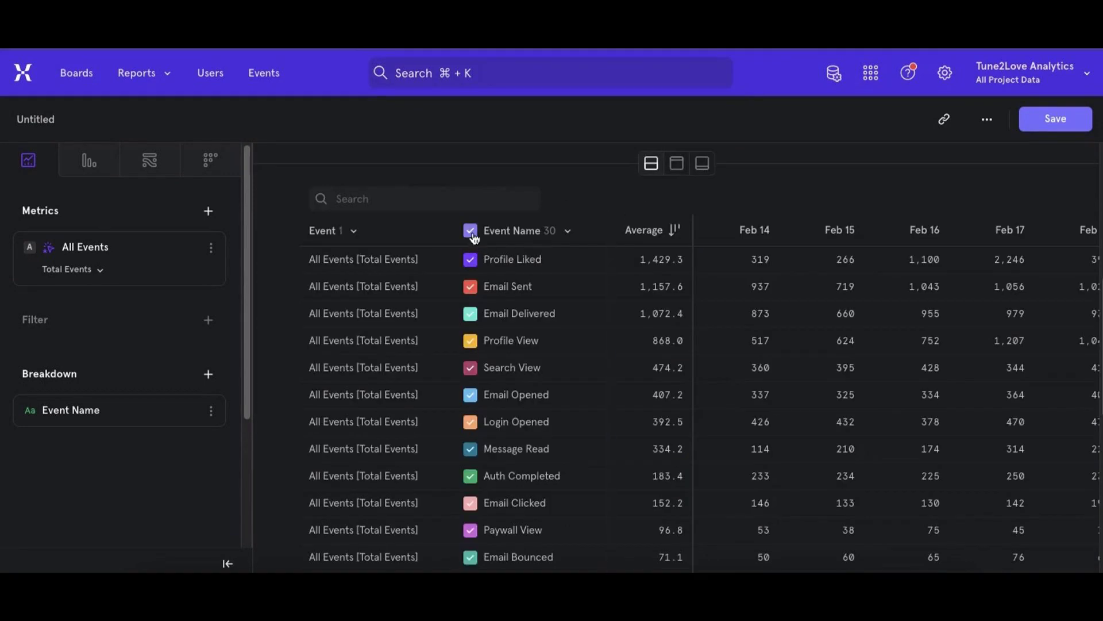
pyautogui.scroll(1, 382, 207)
pyautogui.click(382, 207)
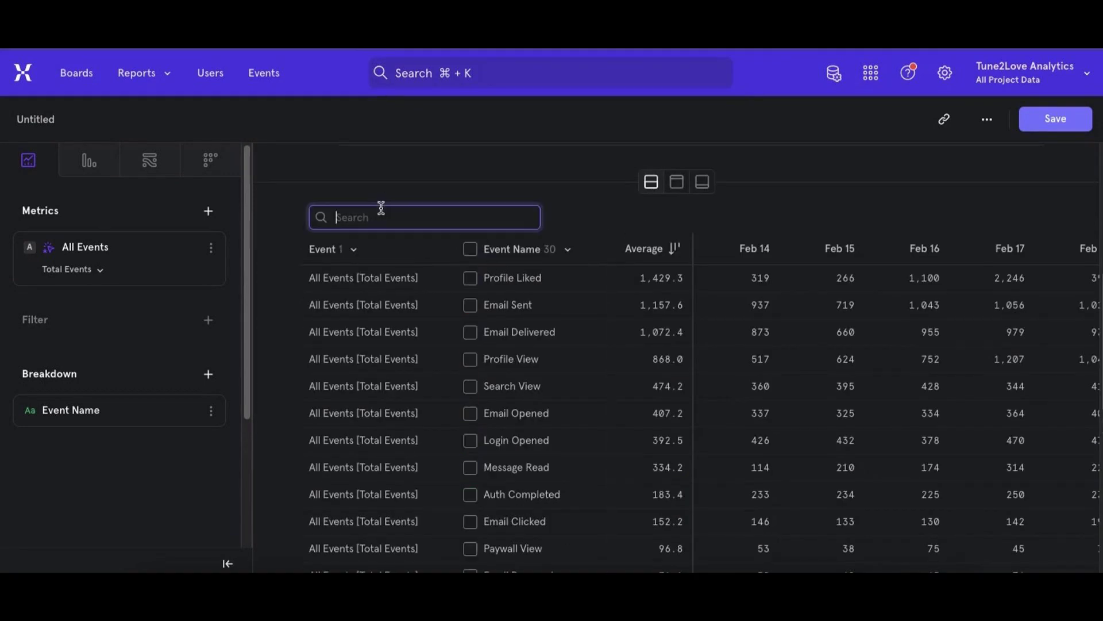
pyautogui.write('dele')
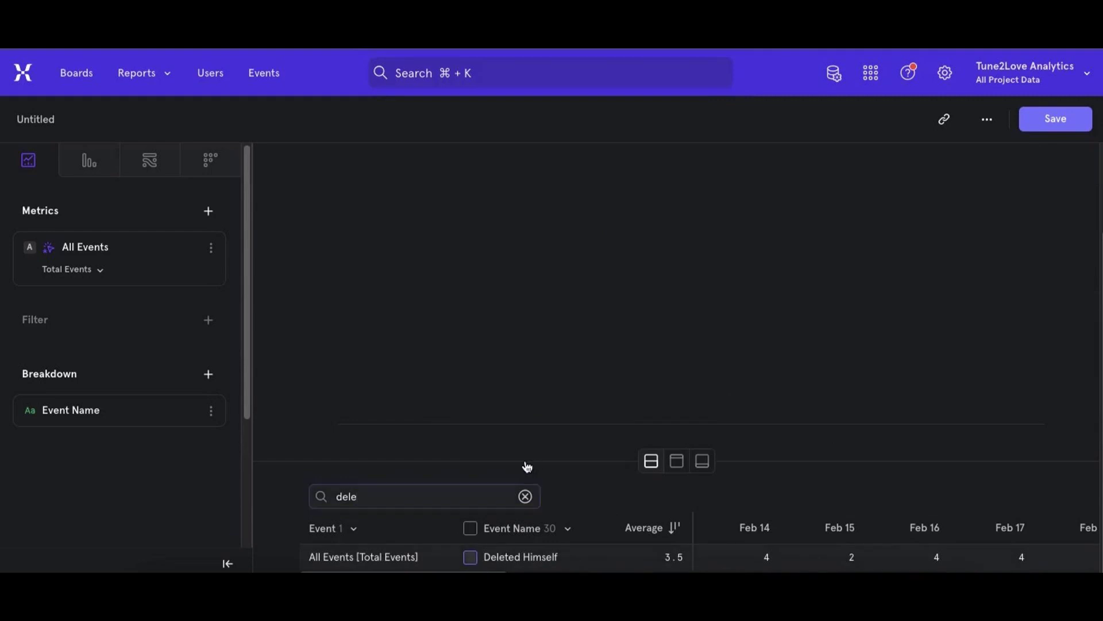
pyautogui.scroll(2, 567, 442)
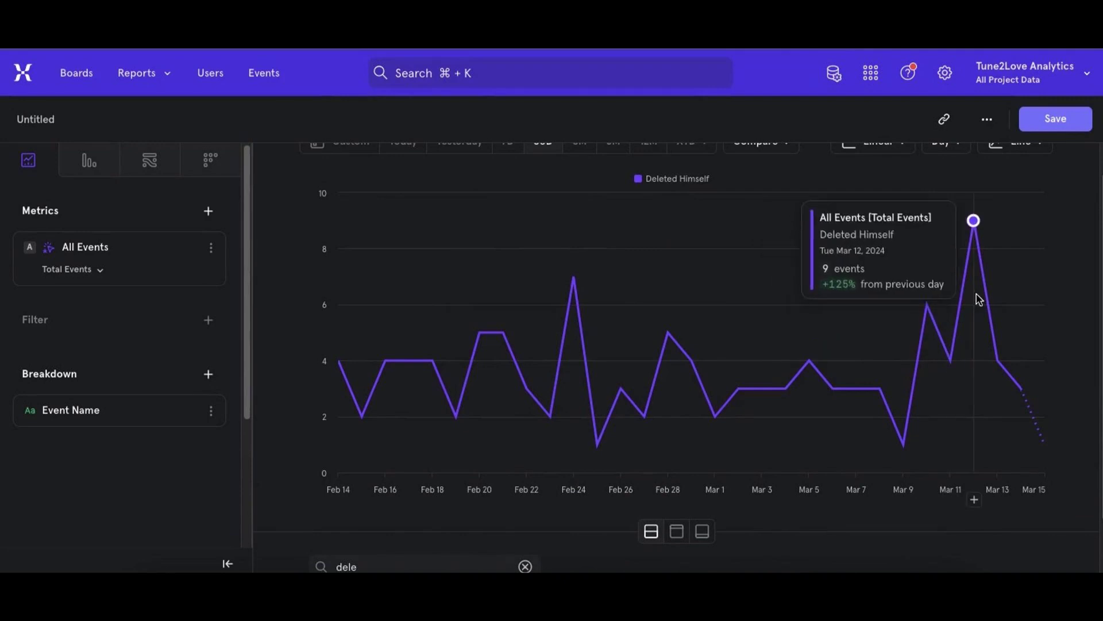
pyautogui.scroll(-2, 663, 384)
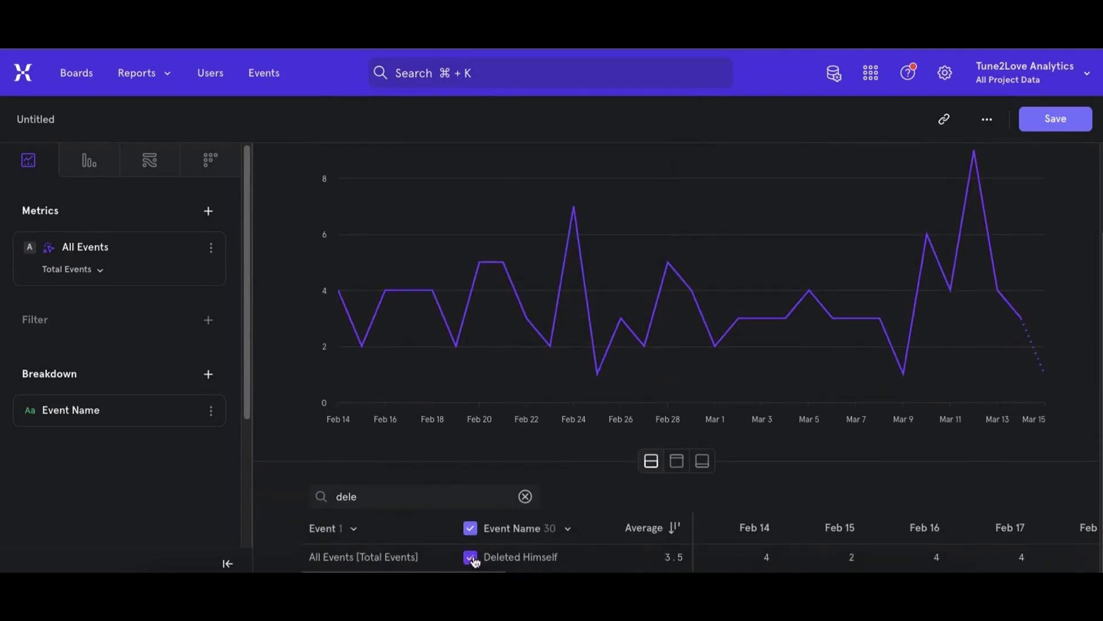
# - Remove Deleted Himself from the chart, filter the breakdown table by "boun", and plot only Email Bounced
pyautogui.click(470, 528)
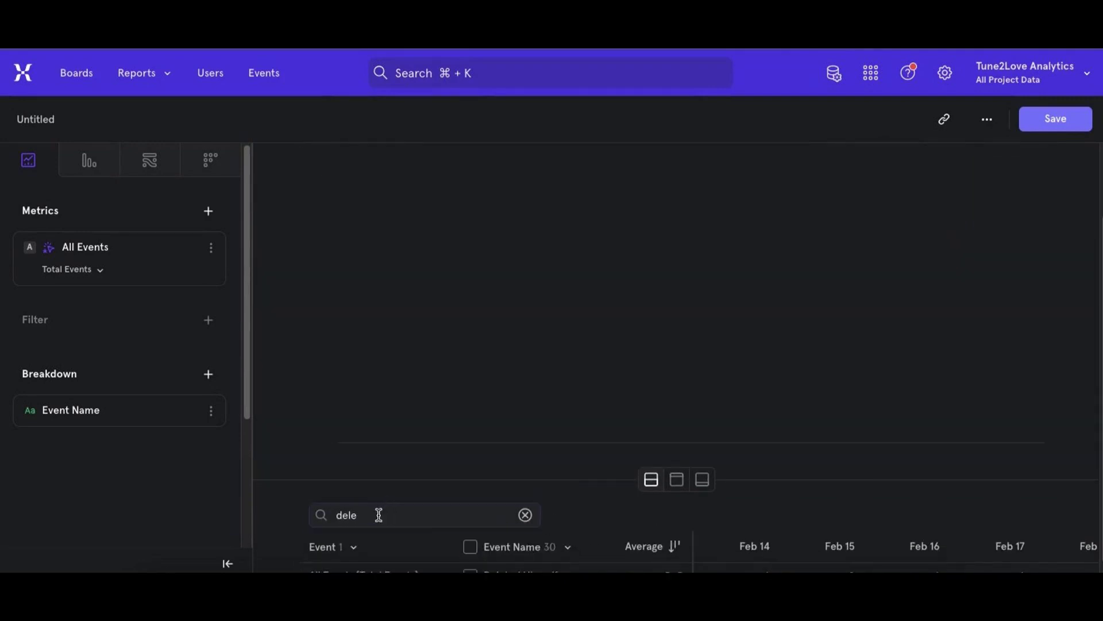
pyautogui.click(377, 515)
pyautogui.write('del')
pyautogui.press('BackSpace')
pyautogui.press('BackSpace')
pyautogui.press('BackSpace')
pyautogui.write('boun')
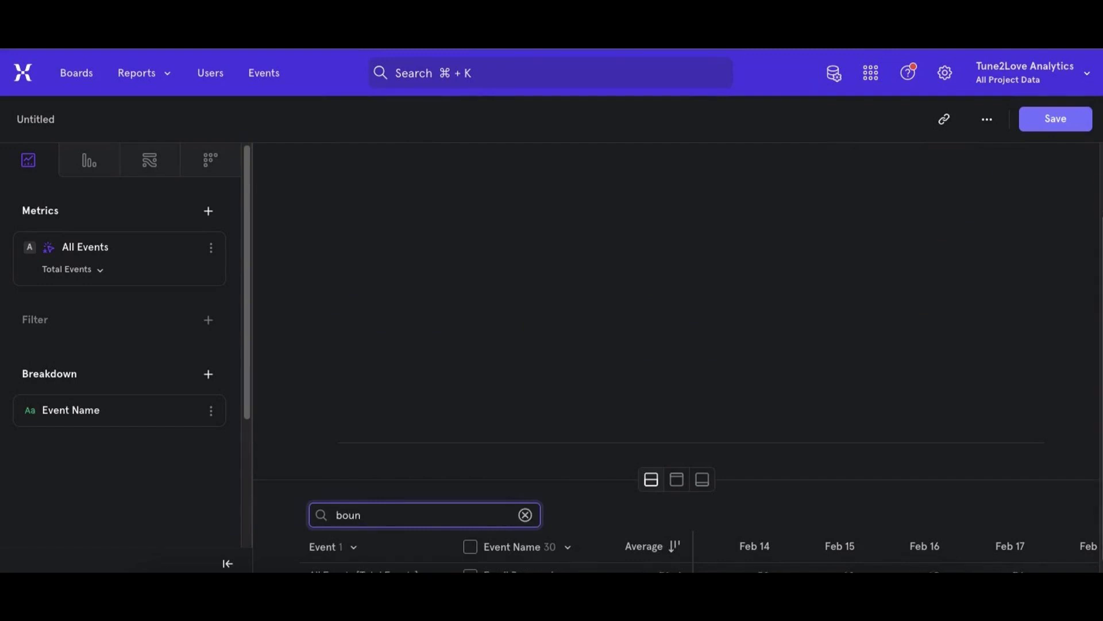
pyautogui.scroll(-1, 376, 506)
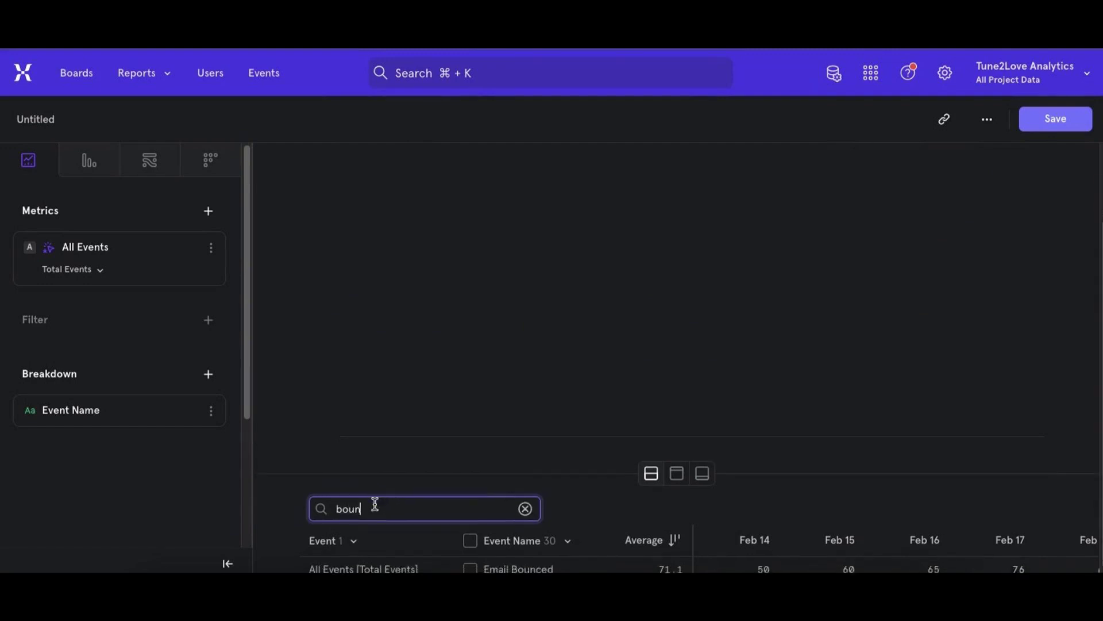
pyautogui.click(474, 559)
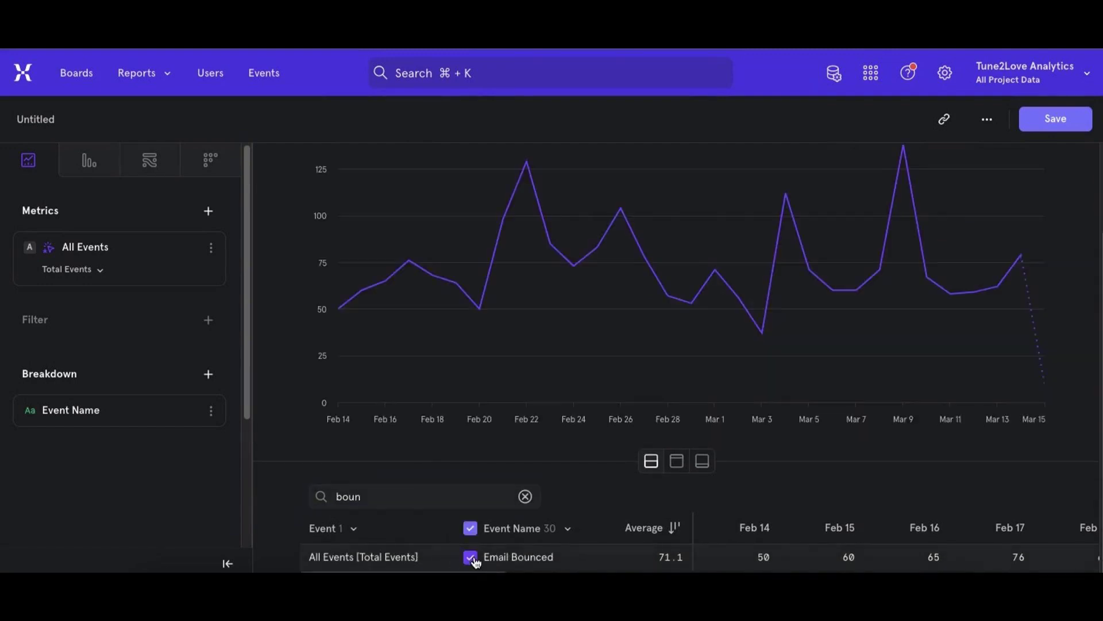
pyautogui.scroll(2, 538, 384)
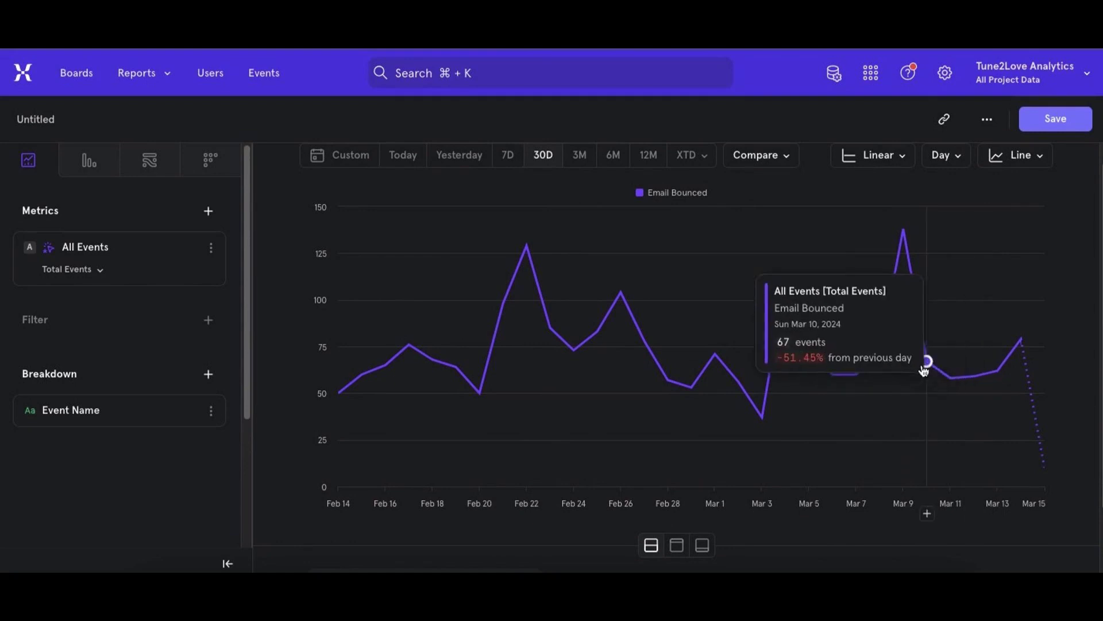
pyautogui.scroll(-2, 976, 374)
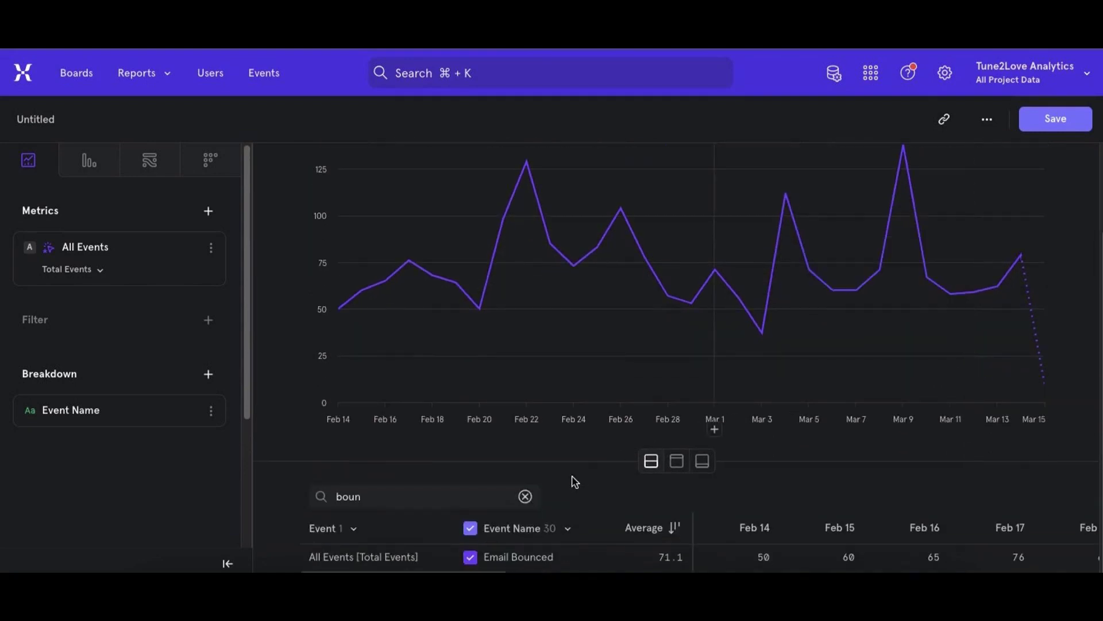
# - Clear the breakdown table's search filter and browse the full list of events
pyautogui.click(525, 496)
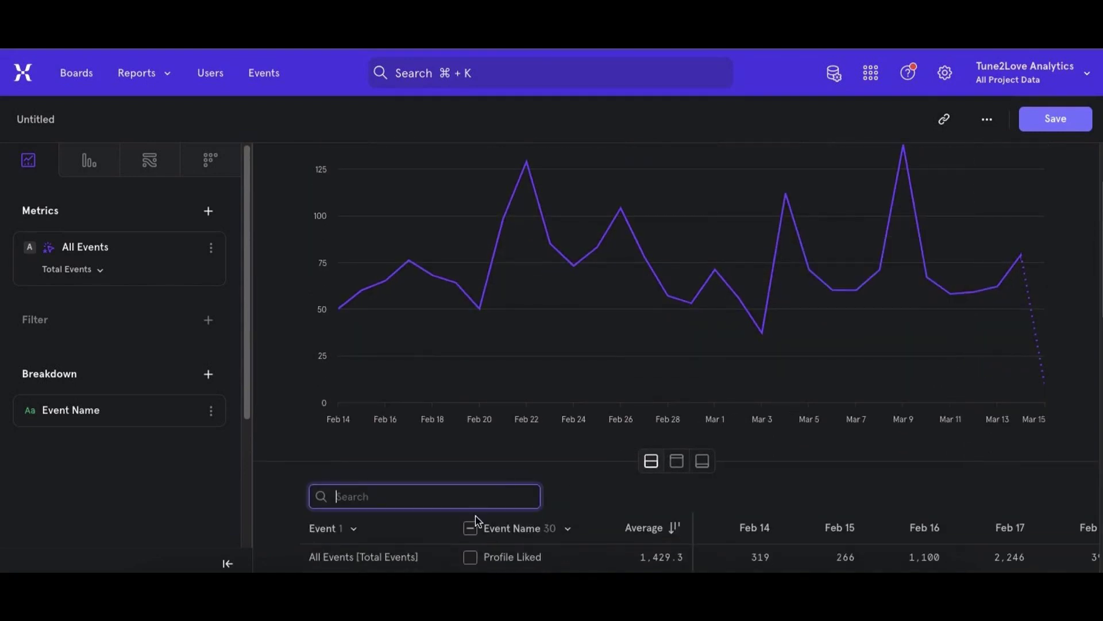
pyautogui.scroll(-1, 475, 519)
pyautogui.scroll(-2, 477, 520)
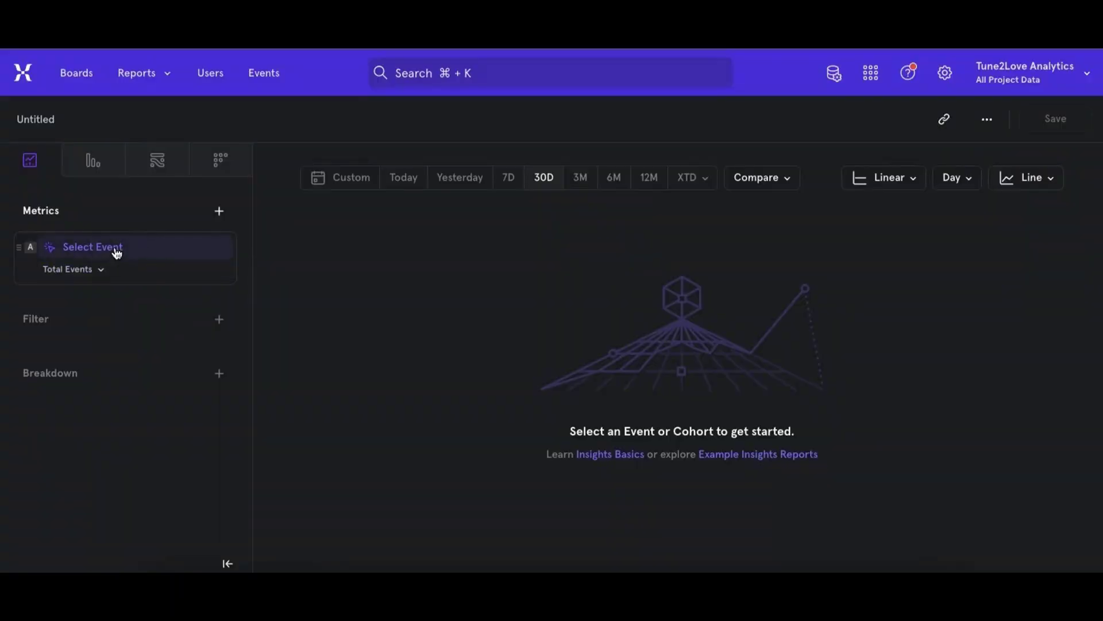
# - Choose Profile View as the first metric of a blank Insights report and check its measurement options
pyautogui.click(116, 253)
pyautogui.click(209, 357)
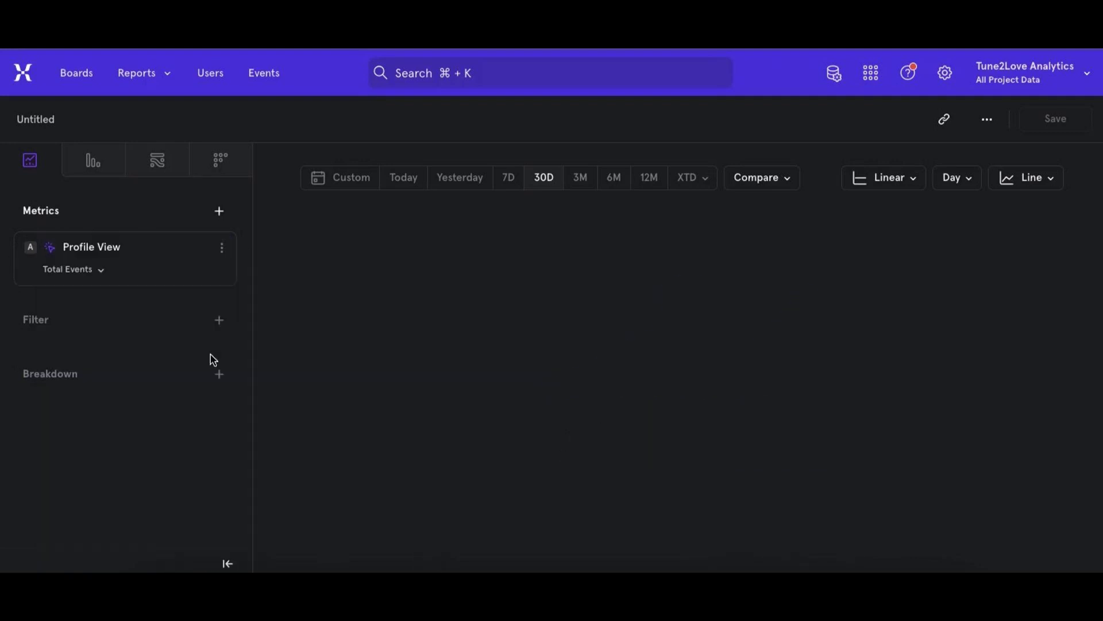
pyautogui.click(88, 271)
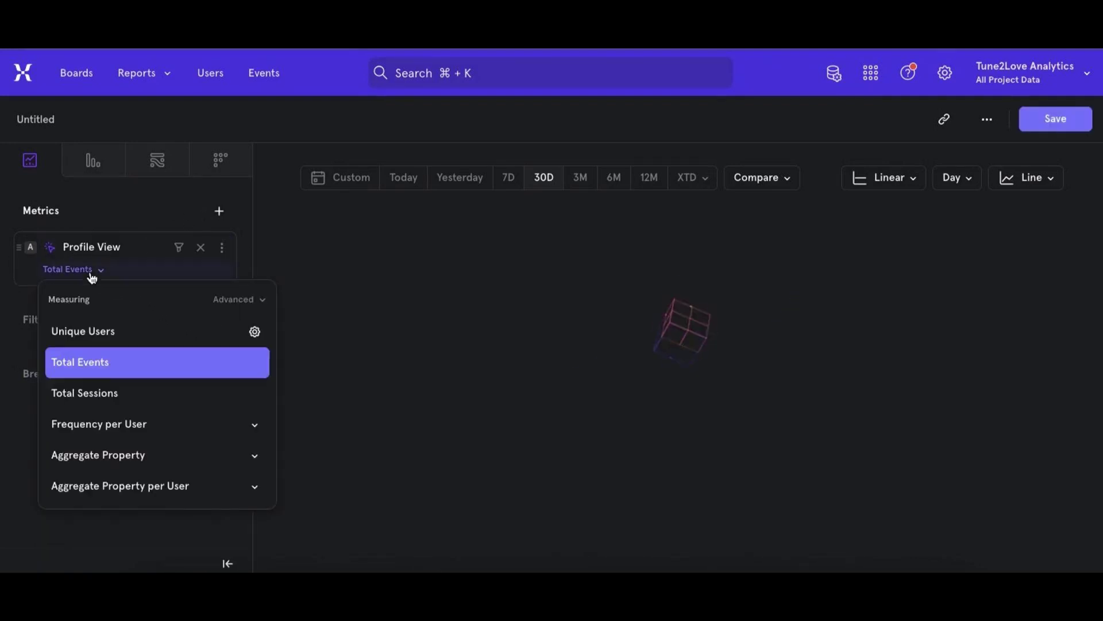
# - Add the Search View and Profile Liked events as the second and third metrics
pyautogui.click(220, 212)
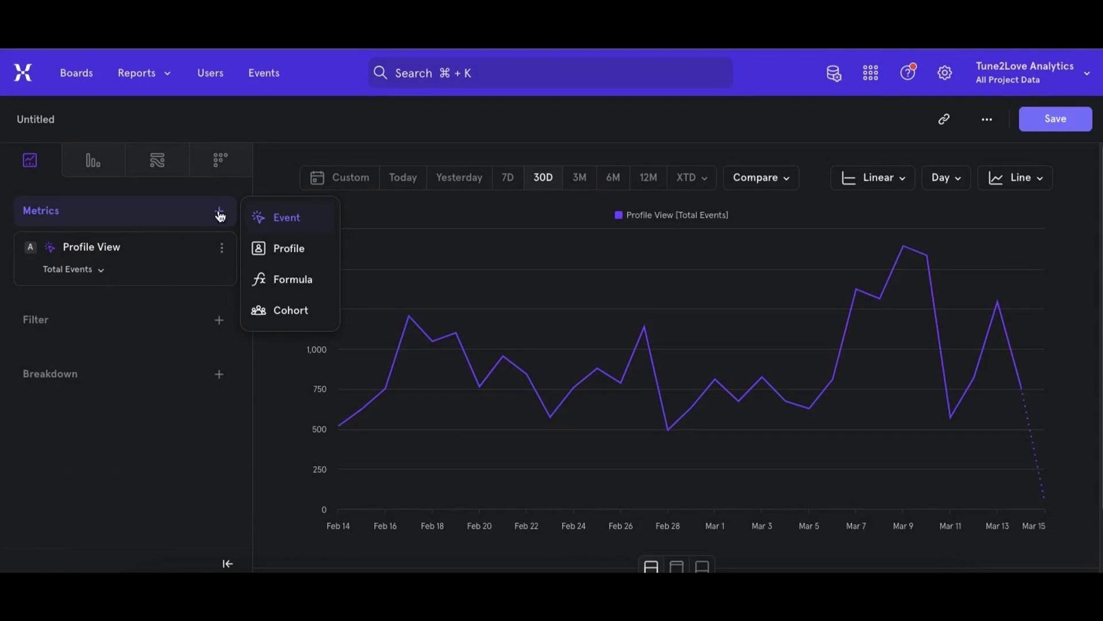
pyautogui.click(260, 222)
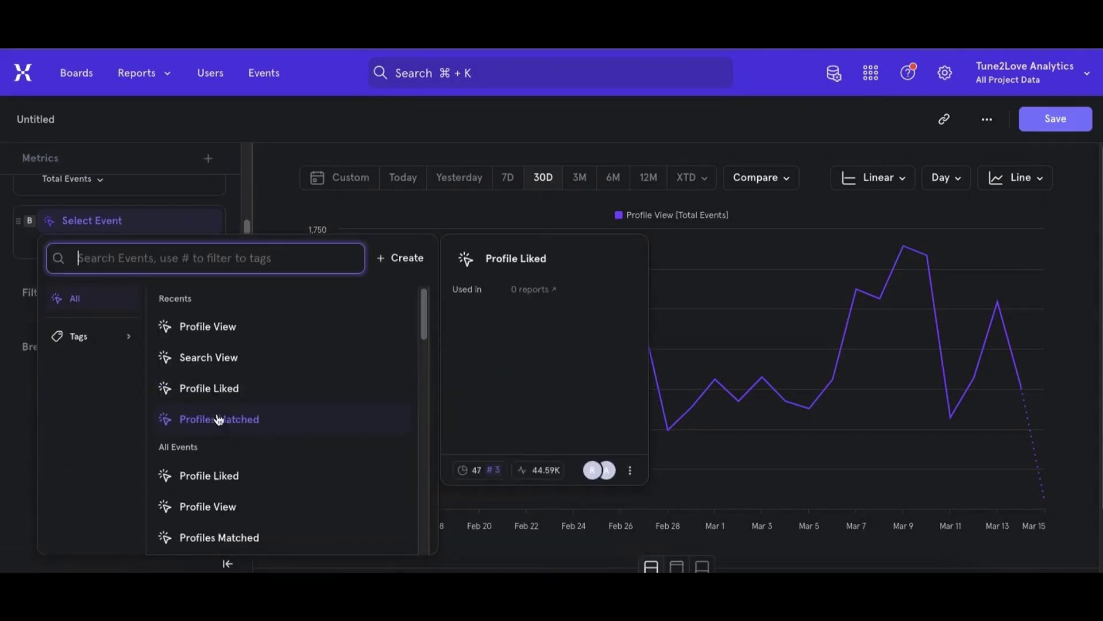
pyautogui.click(206, 357)
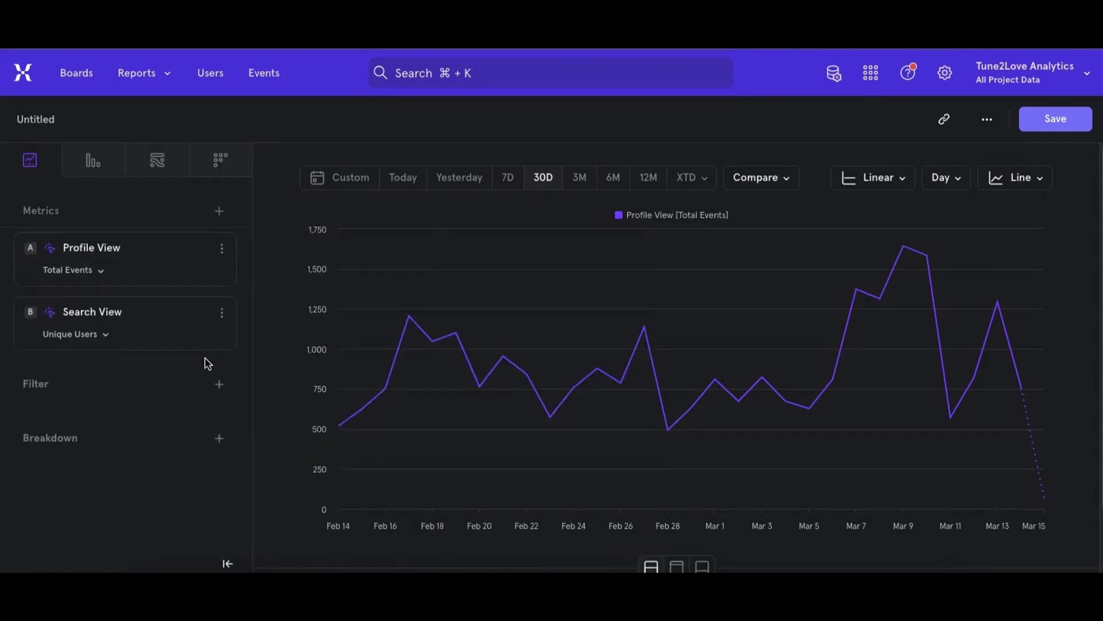
pyautogui.click(219, 214)
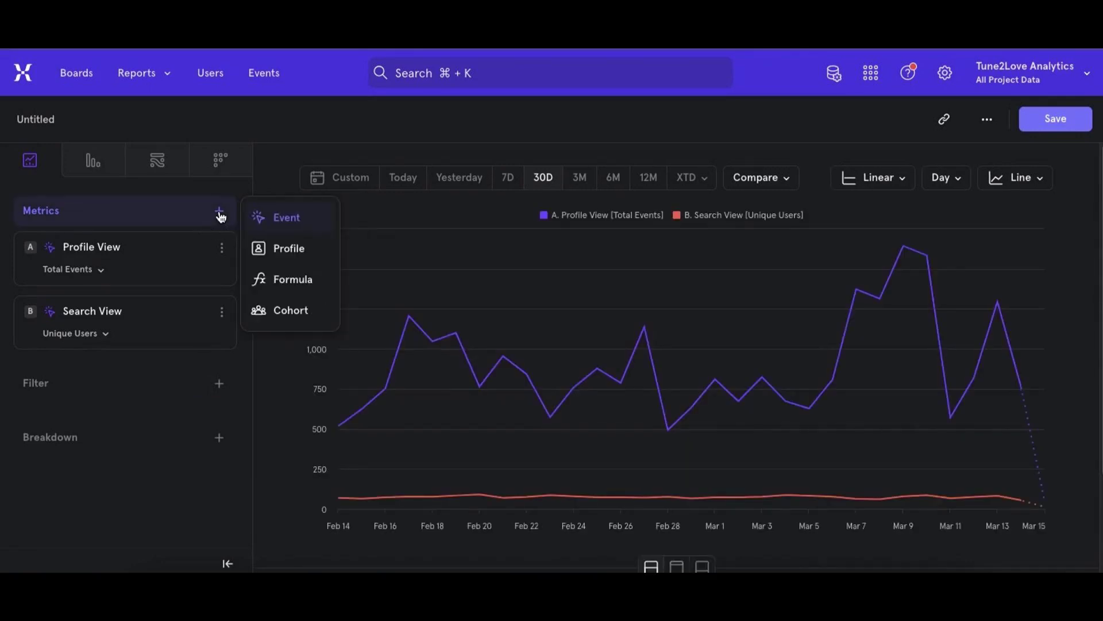
pyautogui.click(280, 218)
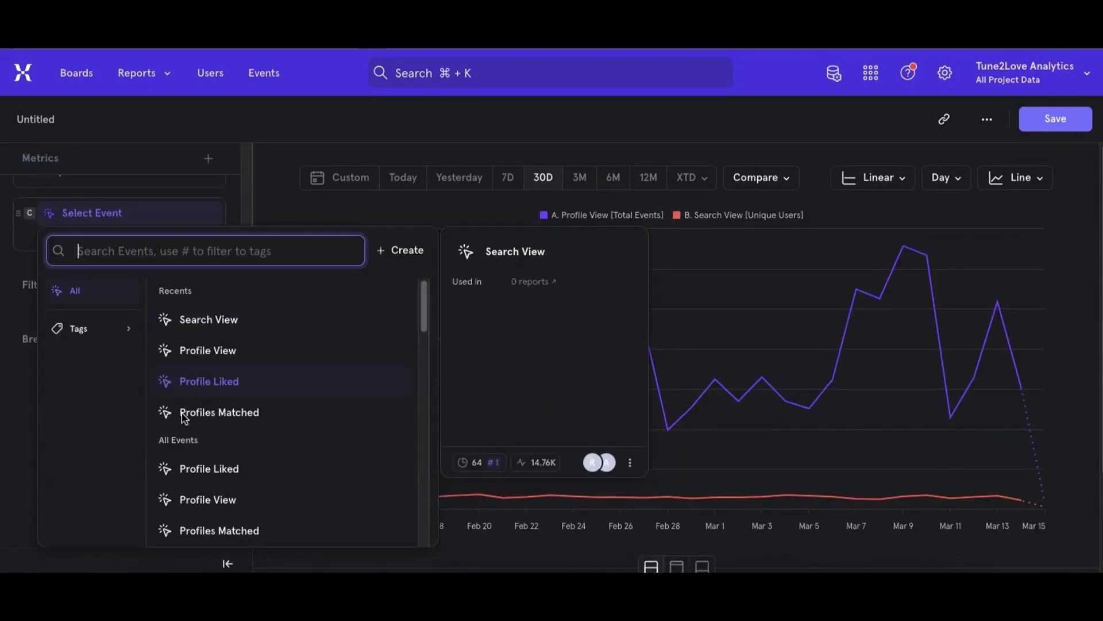
pyautogui.click(210, 384)
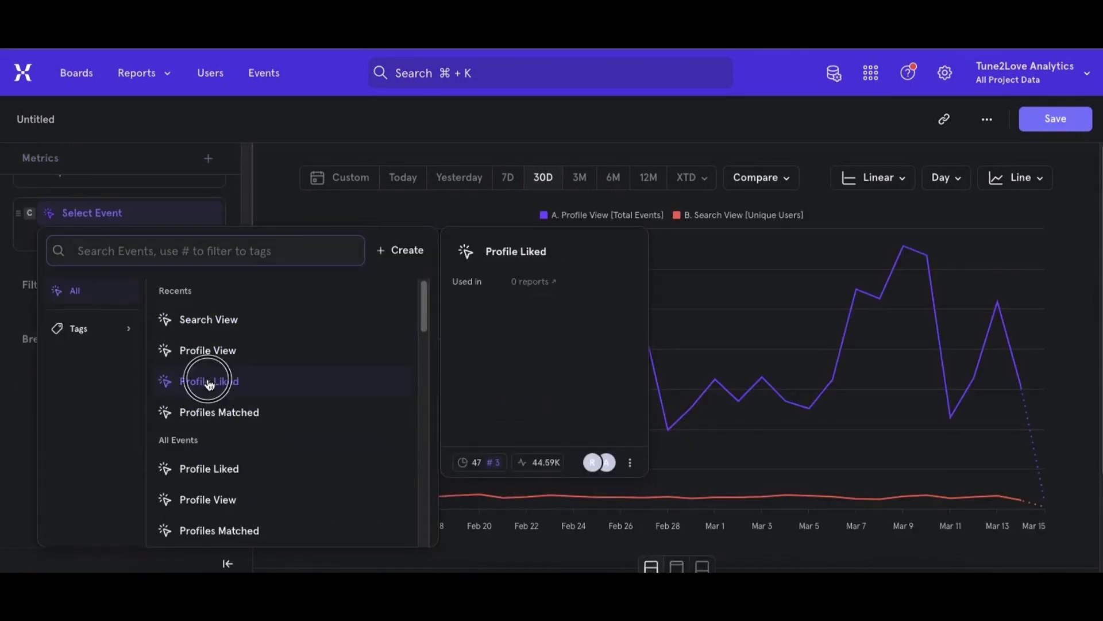
pyautogui.click(209, 385)
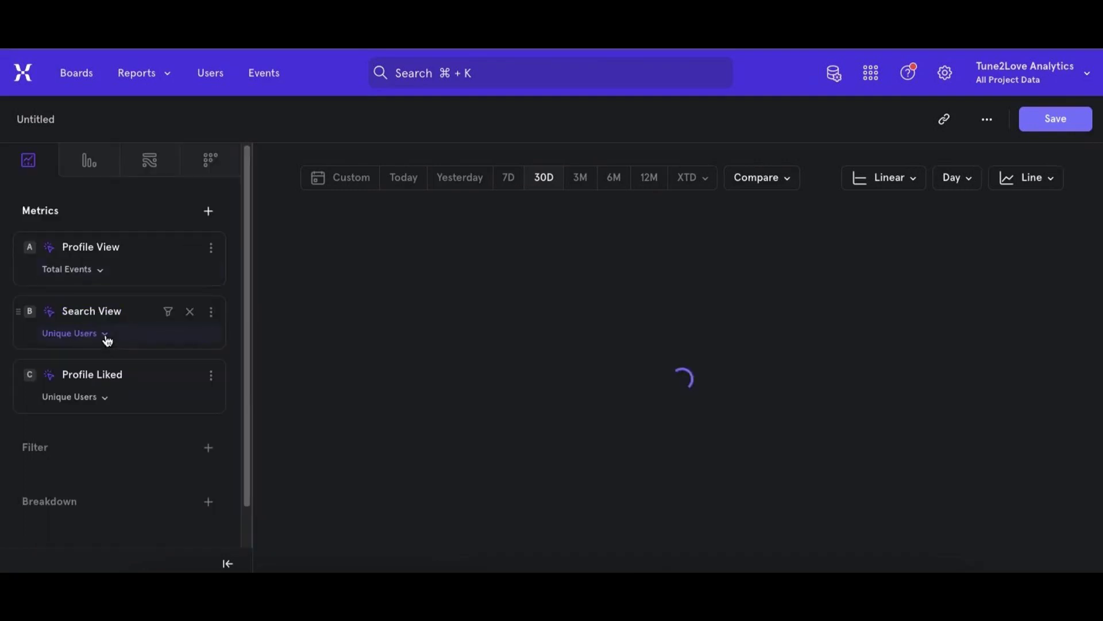
# - Measure Search View and Profile Liked by Total Events and compare the three metrics in the chart and table
pyautogui.click(105, 338)
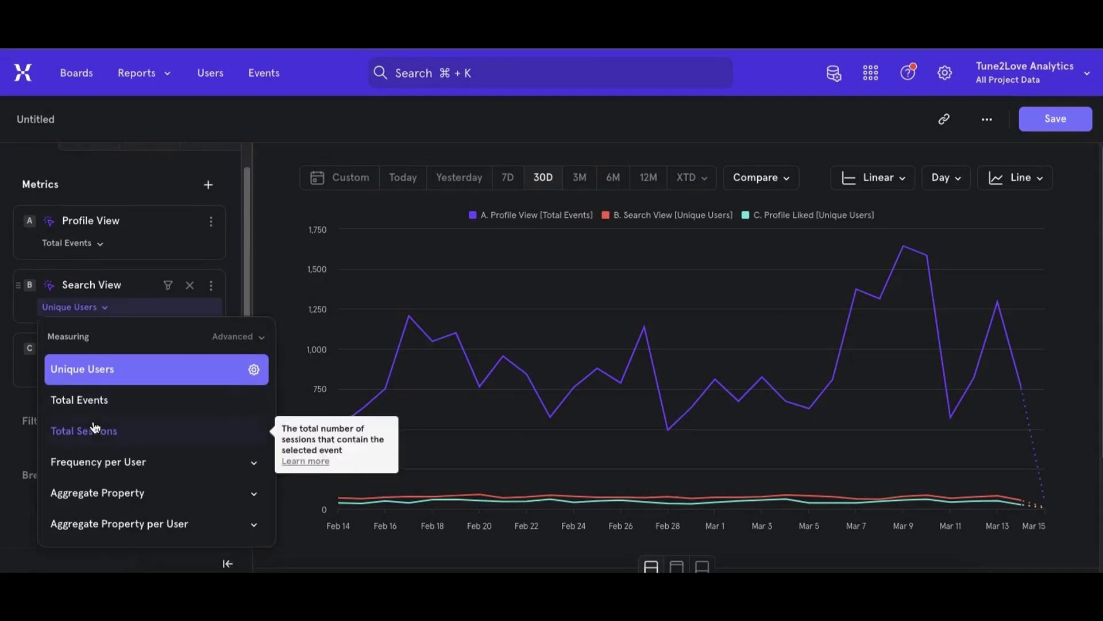
pyautogui.click(106, 374)
pyautogui.click(105, 374)
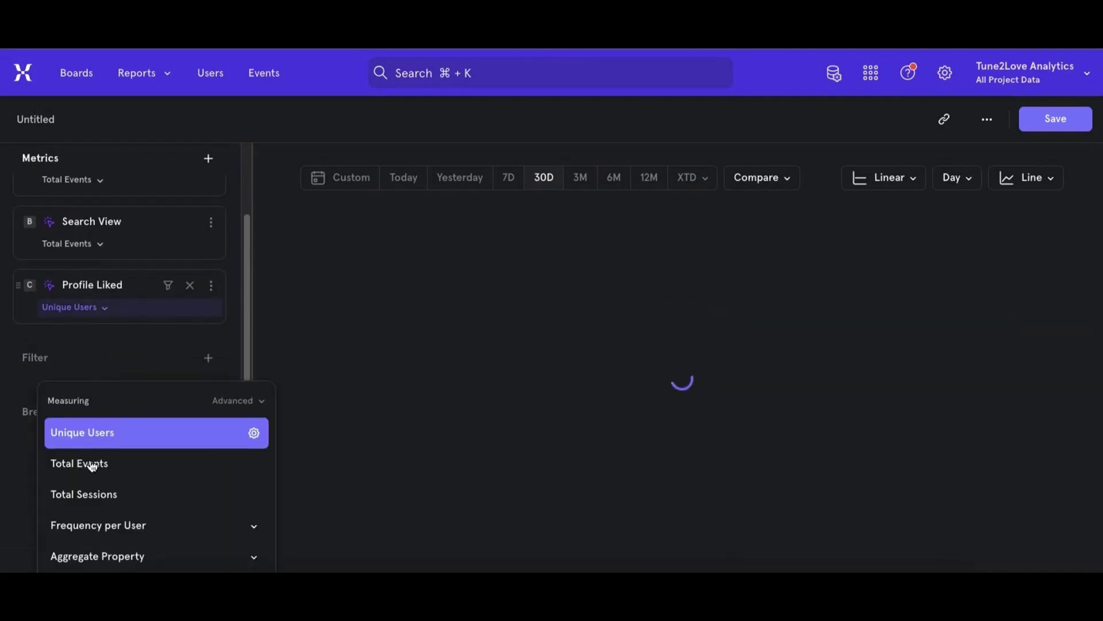
pyautogui.click(97, 405)
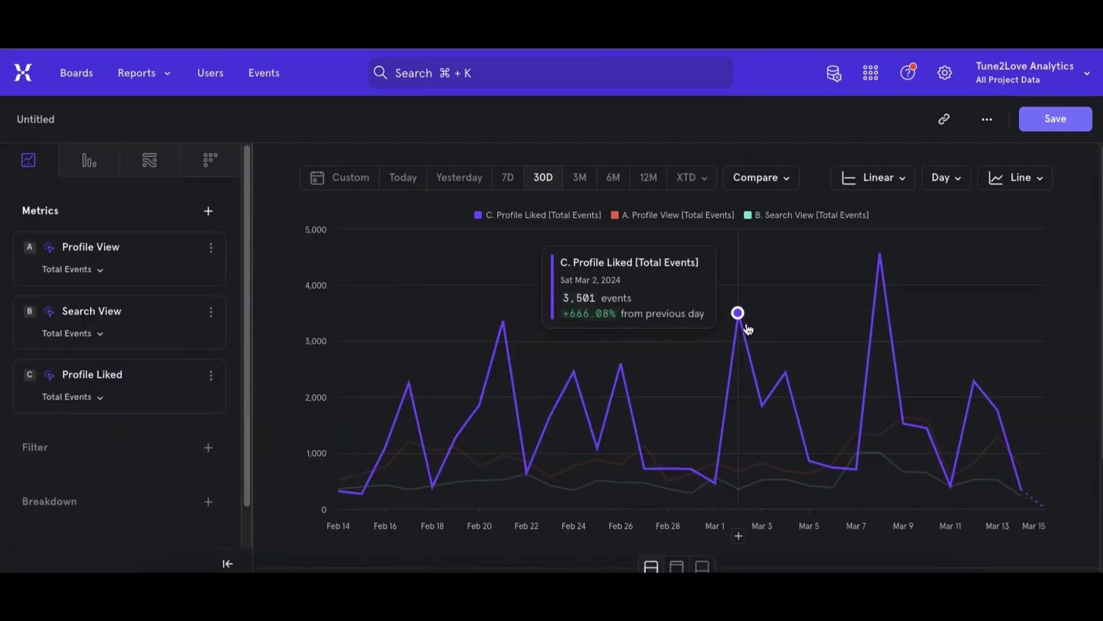
pyautogui.scroll(-3, 746, 329)
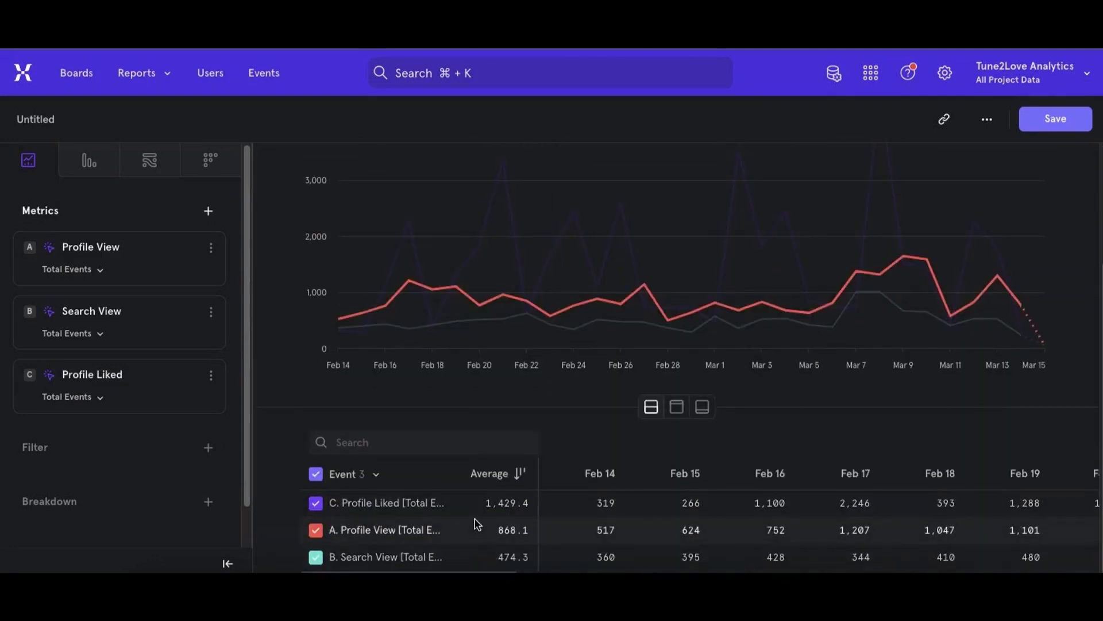
pyautogui.scroll(2, 475, 321)
pyautogui.scroll(1, 474, 361)
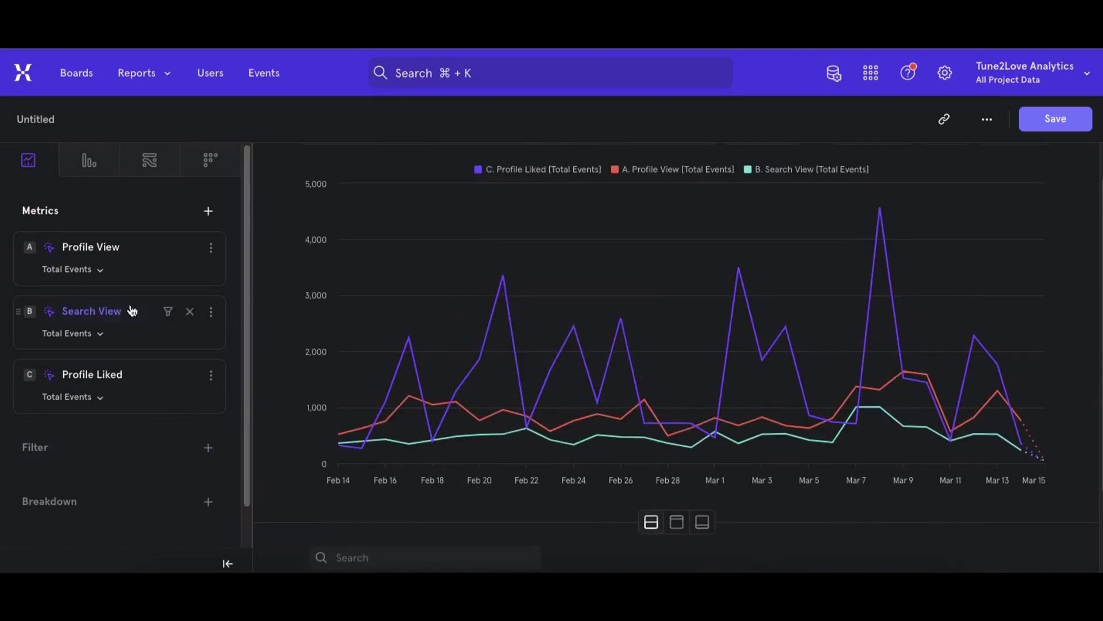
# - Measure Profile View and Search View by Frequency per User, aggregated as Average
pyautogui.click(101, 270)
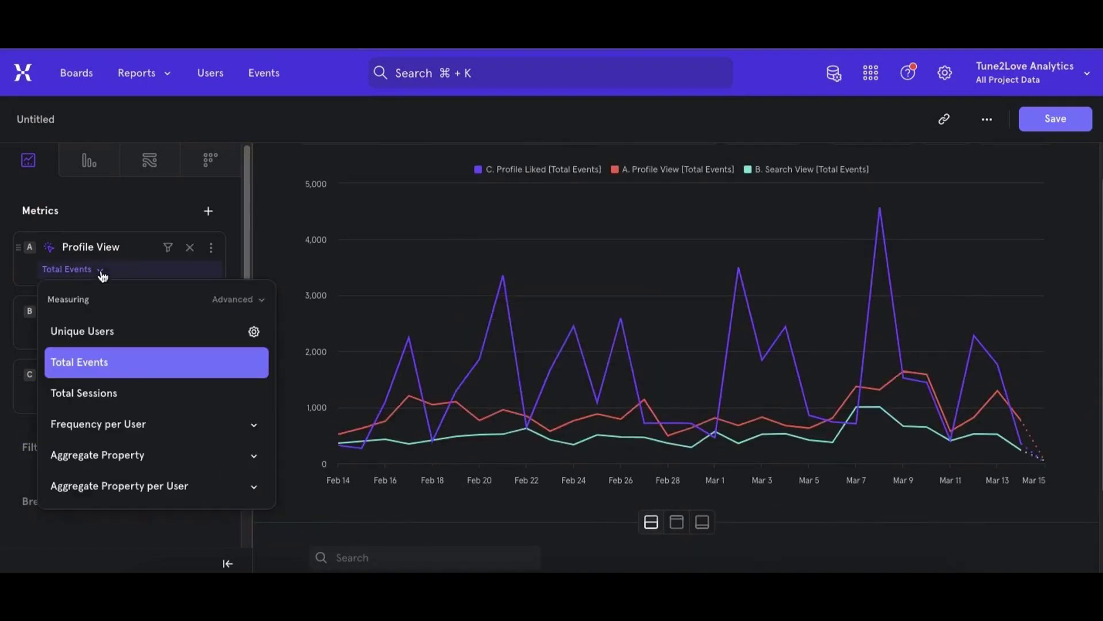
pyautogui.click(118, 425)
pyautogui.click(303, 420)
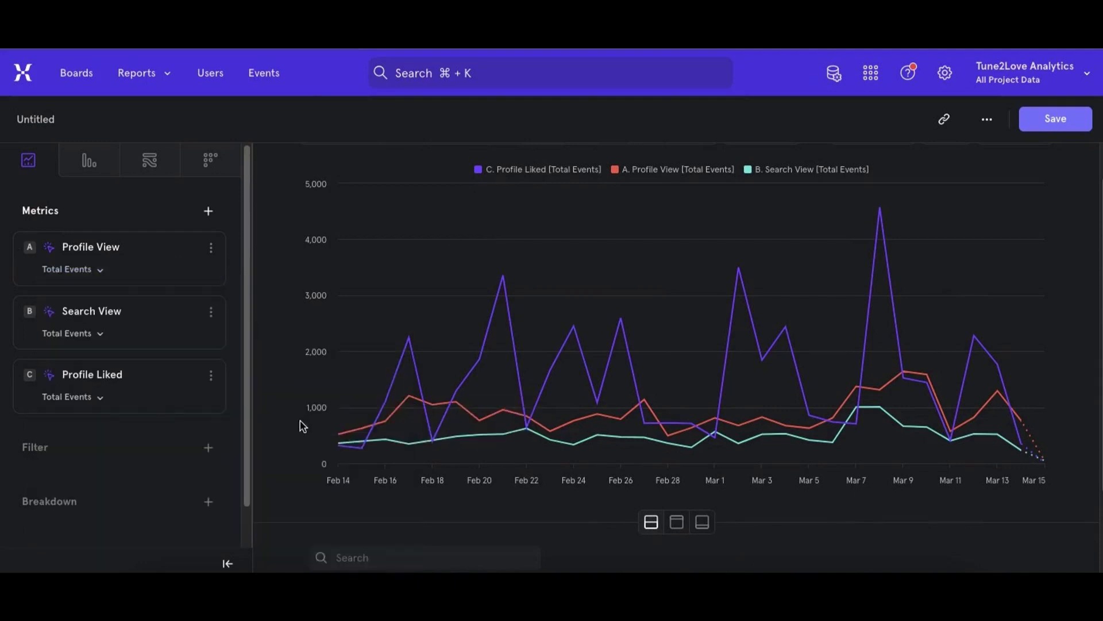
pyautogui.click(99, 338)
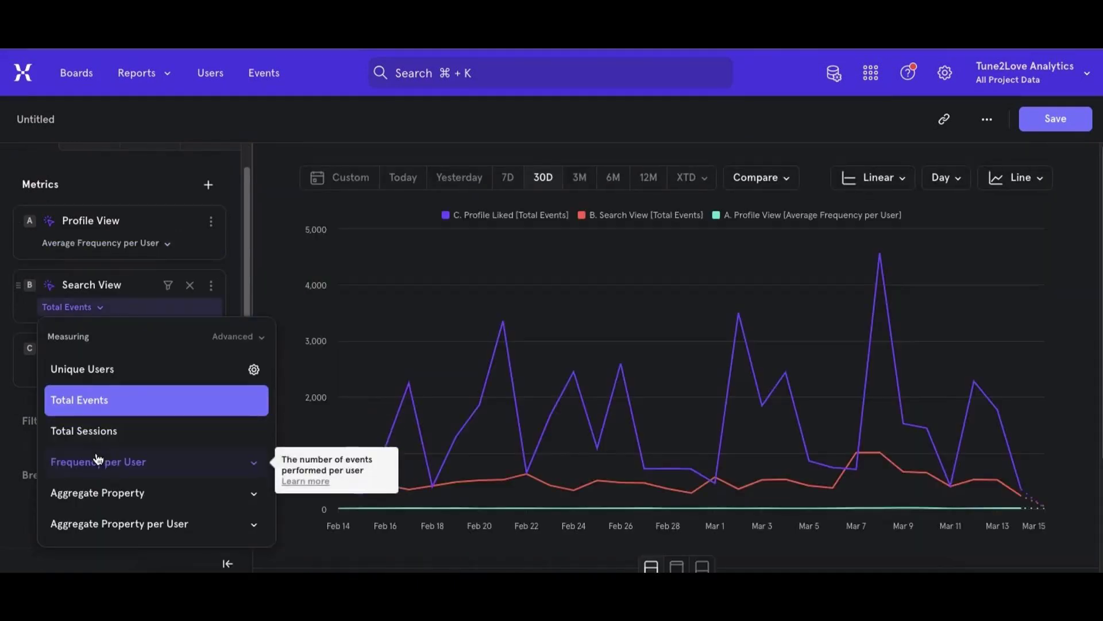
pyautogui.click(128, 463)
pyautogui.click(315, 434)
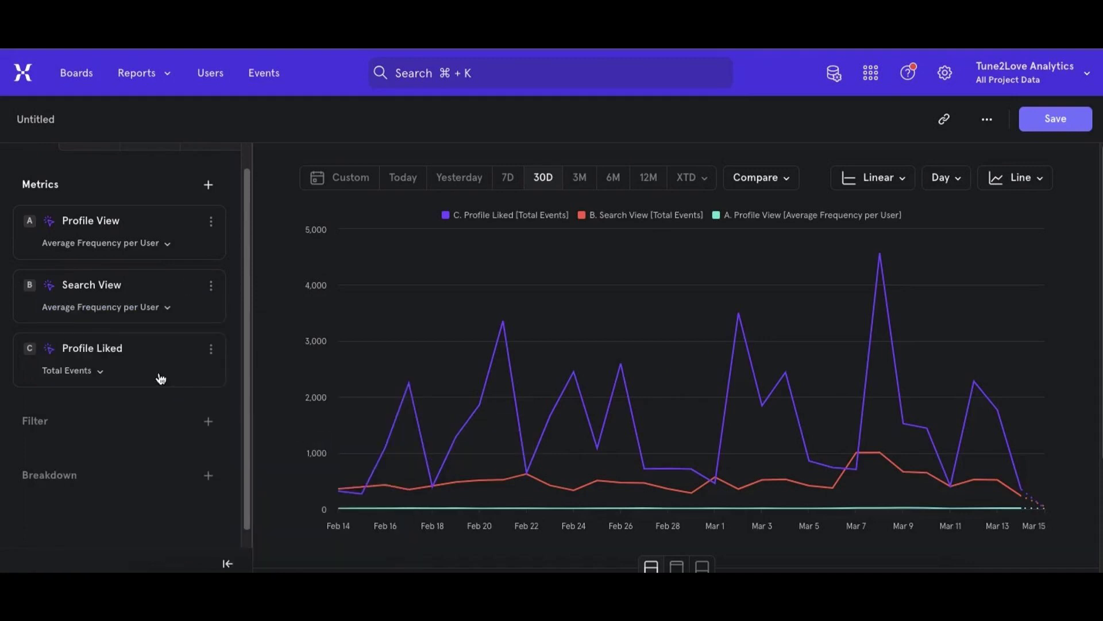
# - Measure Profile Liked by average Frequency per User and review the three metrics' averages in the table
pyautogui.click(94, 372)
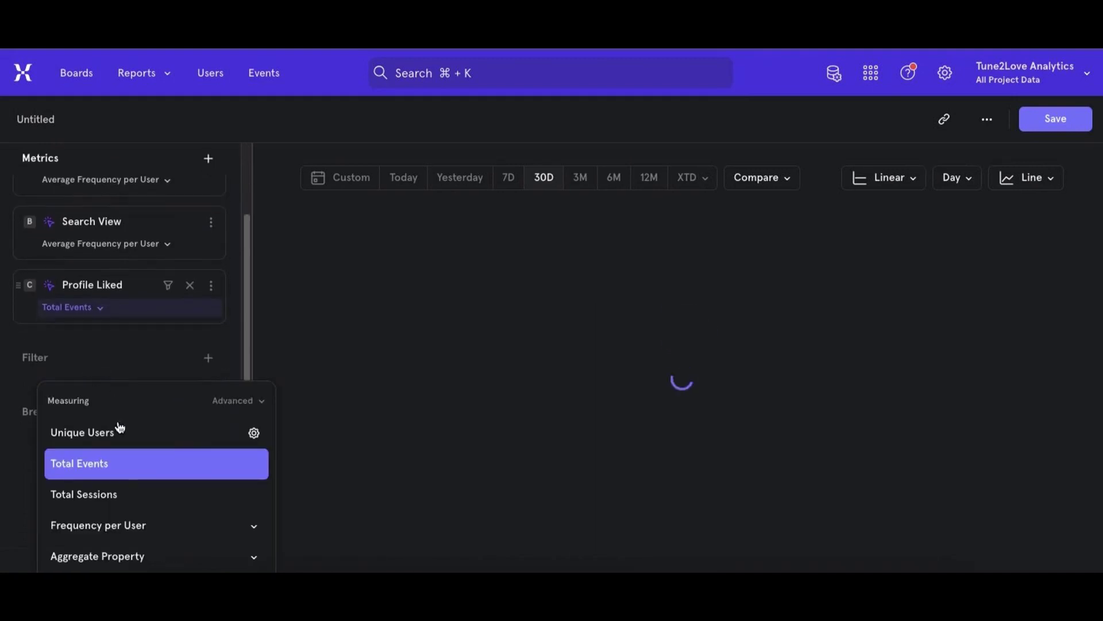
pyautogui.click(108, 463)
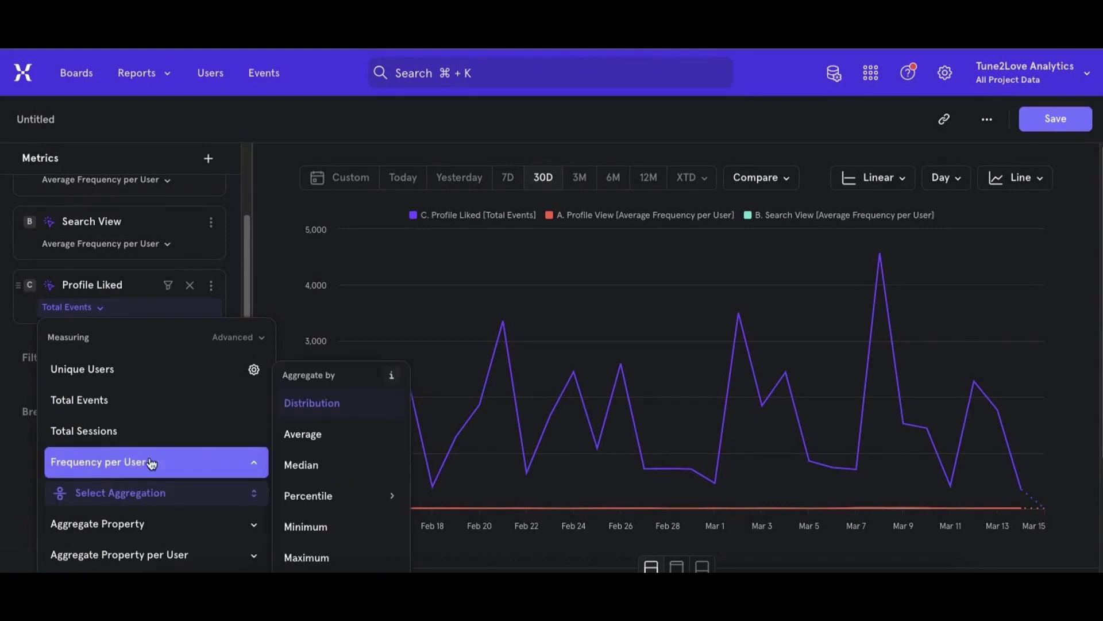
pyautogui.click(299, 433)
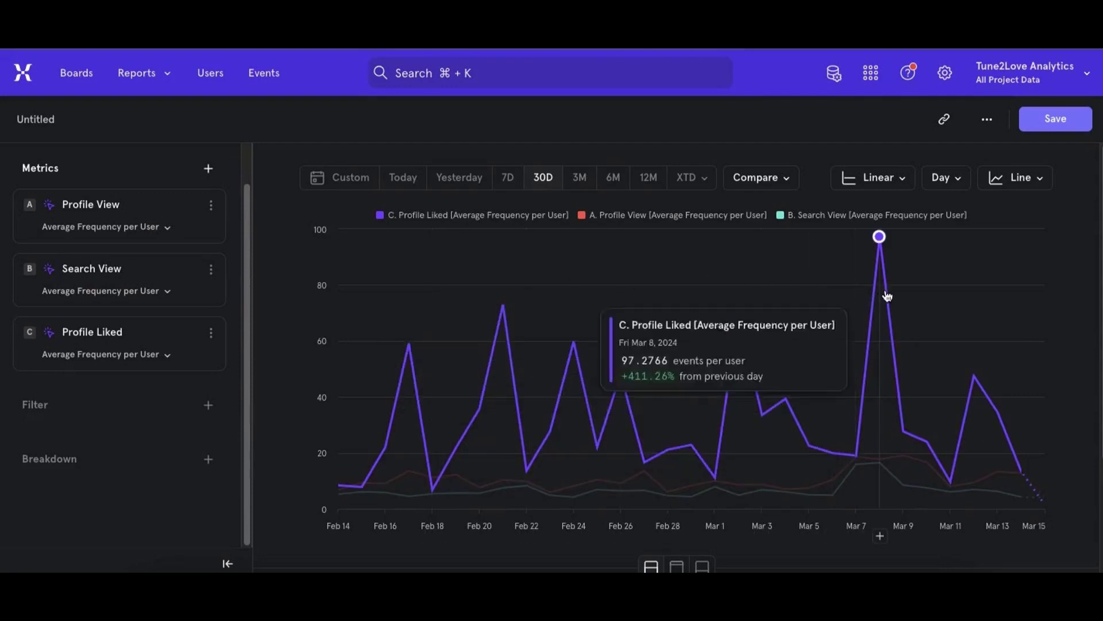
pyautogui.scroll(-3, 875, 357)
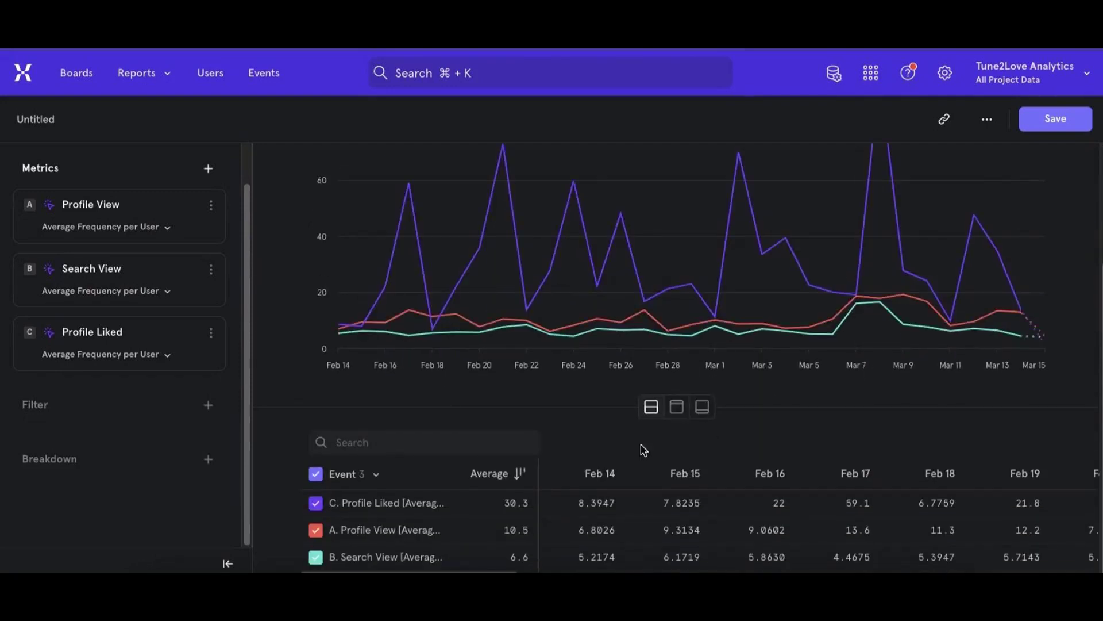
pyautogui.doubleClick(514, 557)
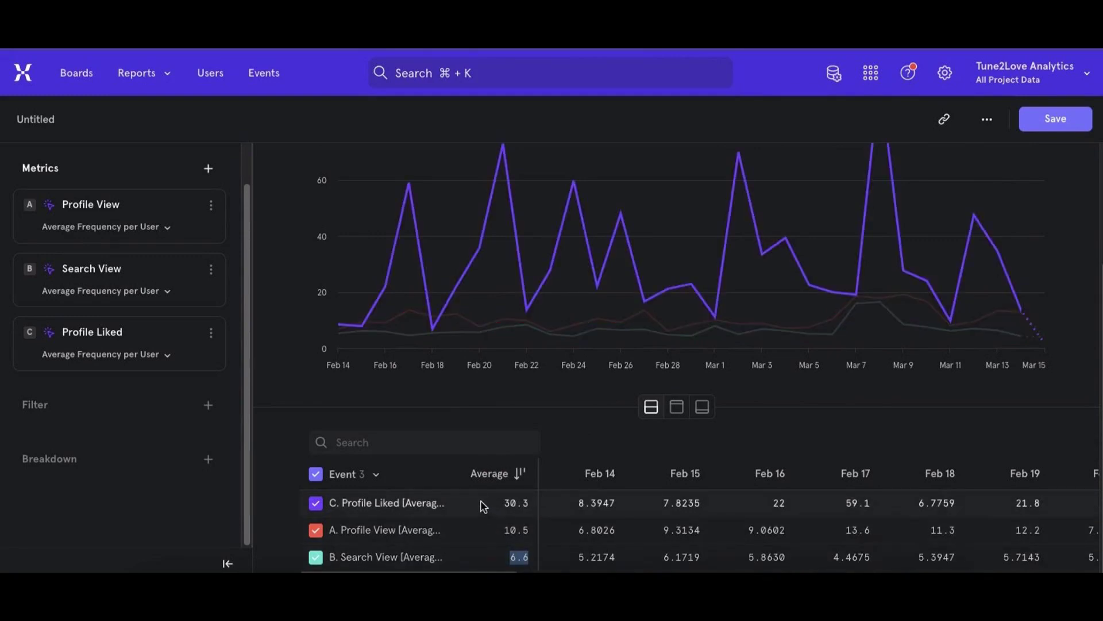
# - Add the Profiles Matched event as the fourth metric
pyautogui.scroll(2, 155, 368)
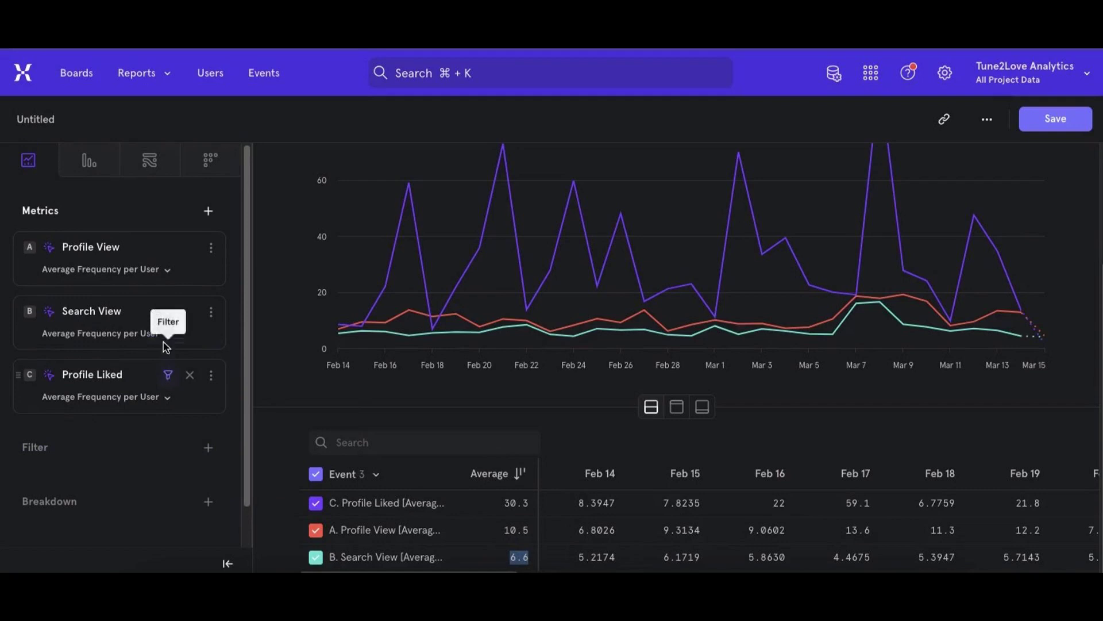
pyautogui.click(210, 214)
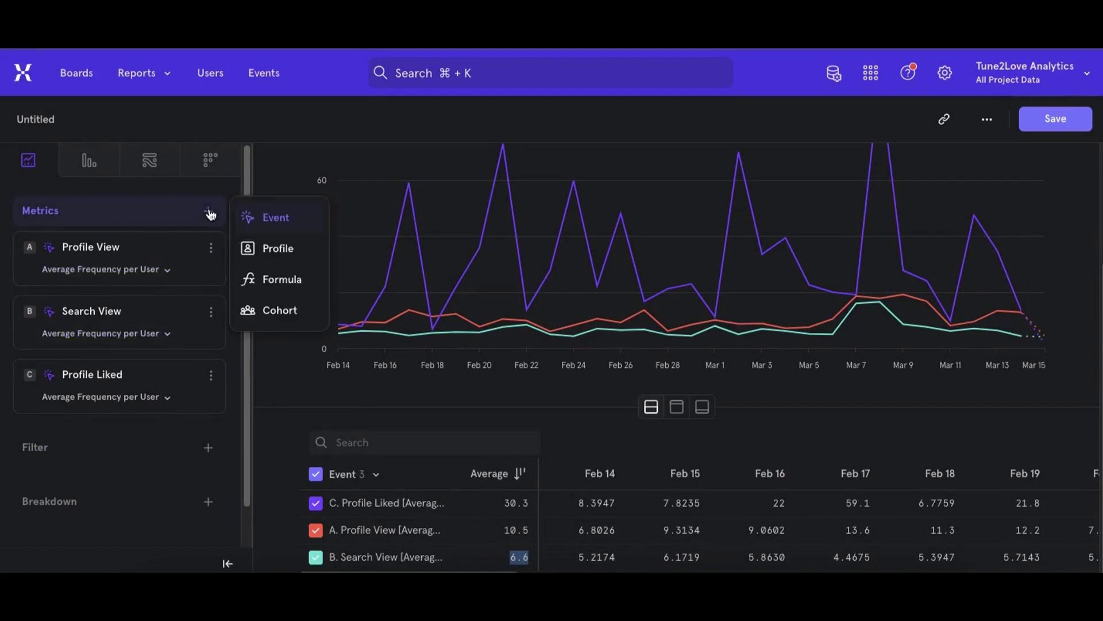
pyautogui.click(273, 219)
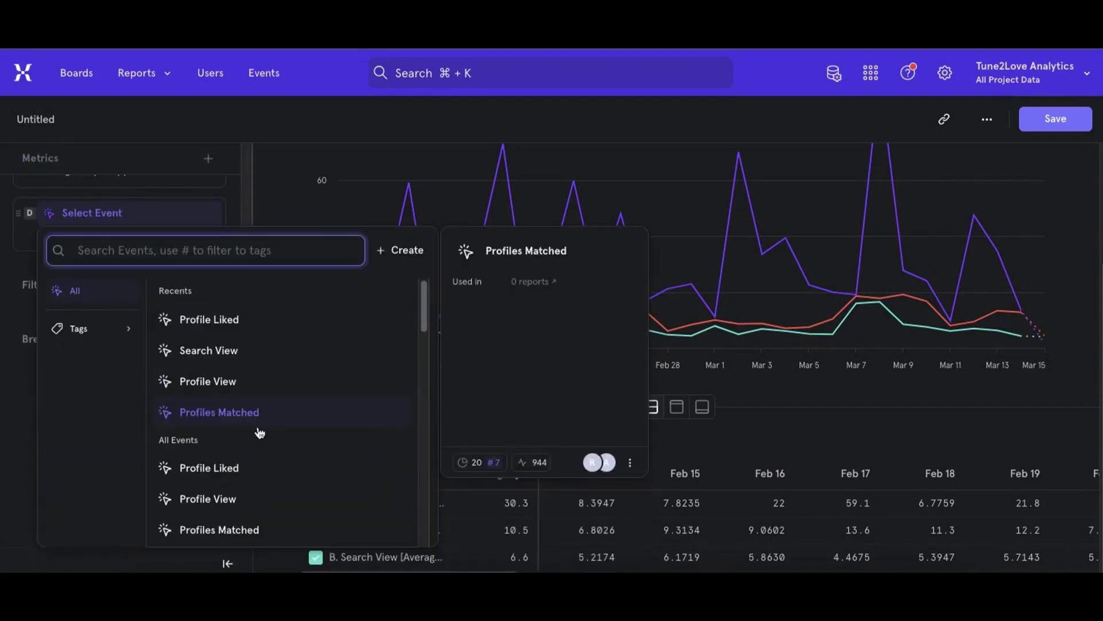
pyautogui.click(235, 414)
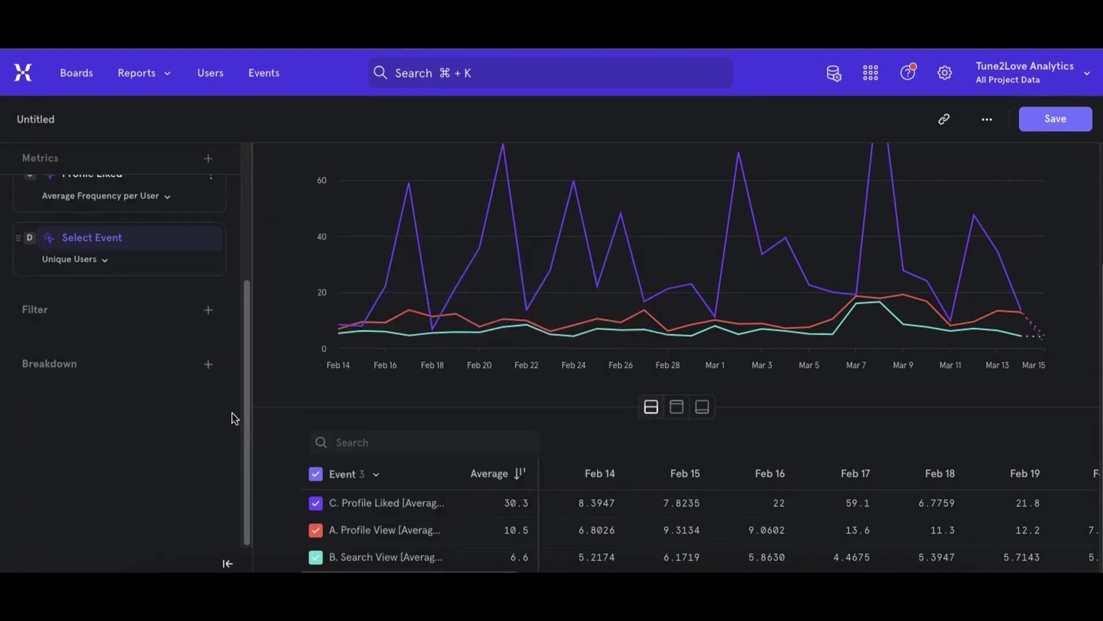
# - Measure Profiles Matched by Frequency per User, aggregated as Average, and review the four metrics' averages in the table
pyautogui.scroll(2, 144, 354)
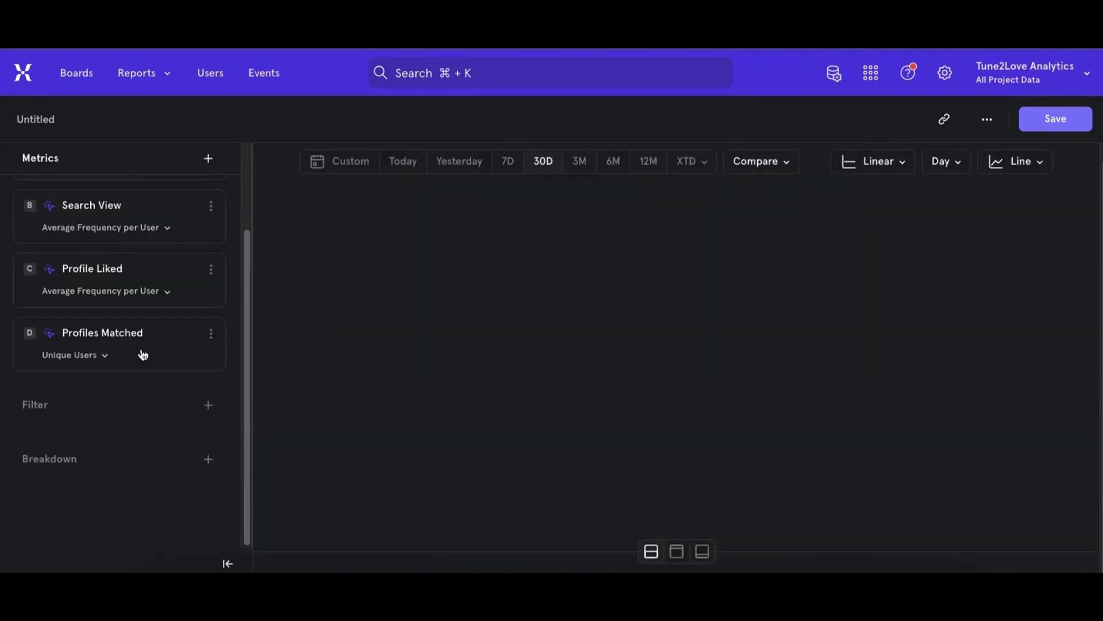
pyautogui.click(102, 358)
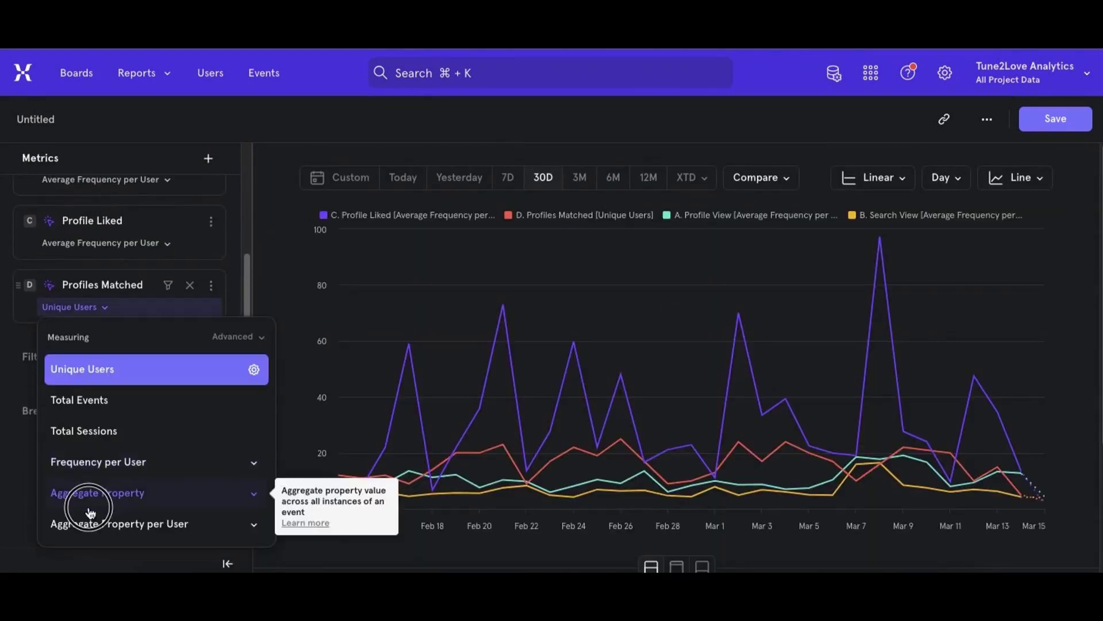
pyautogui.click(95, 448)
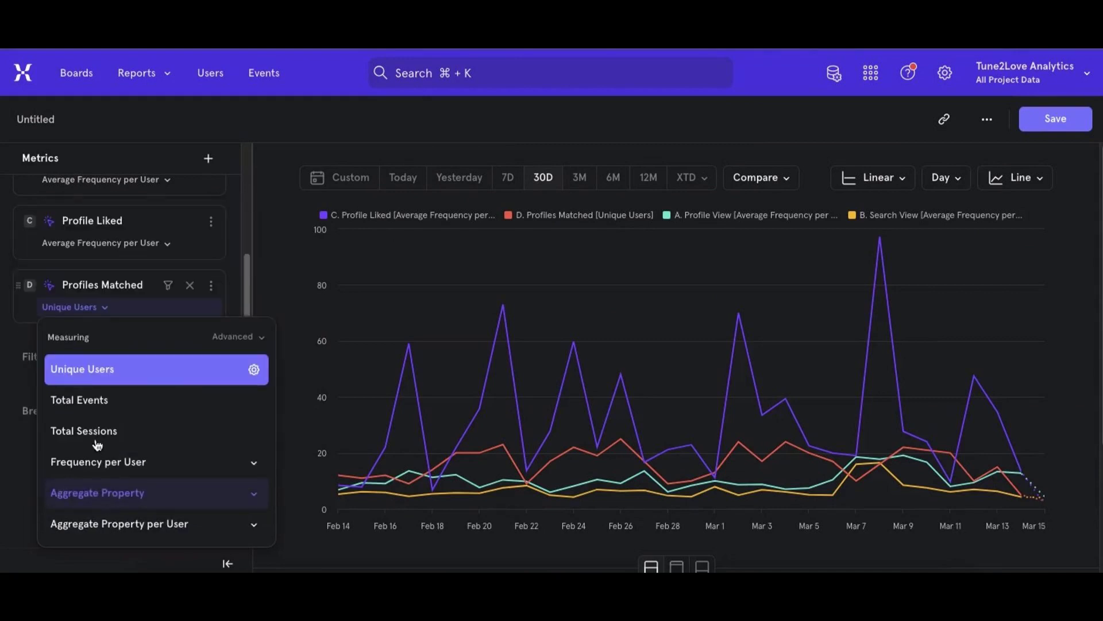
pyautogui.click(96, 460)
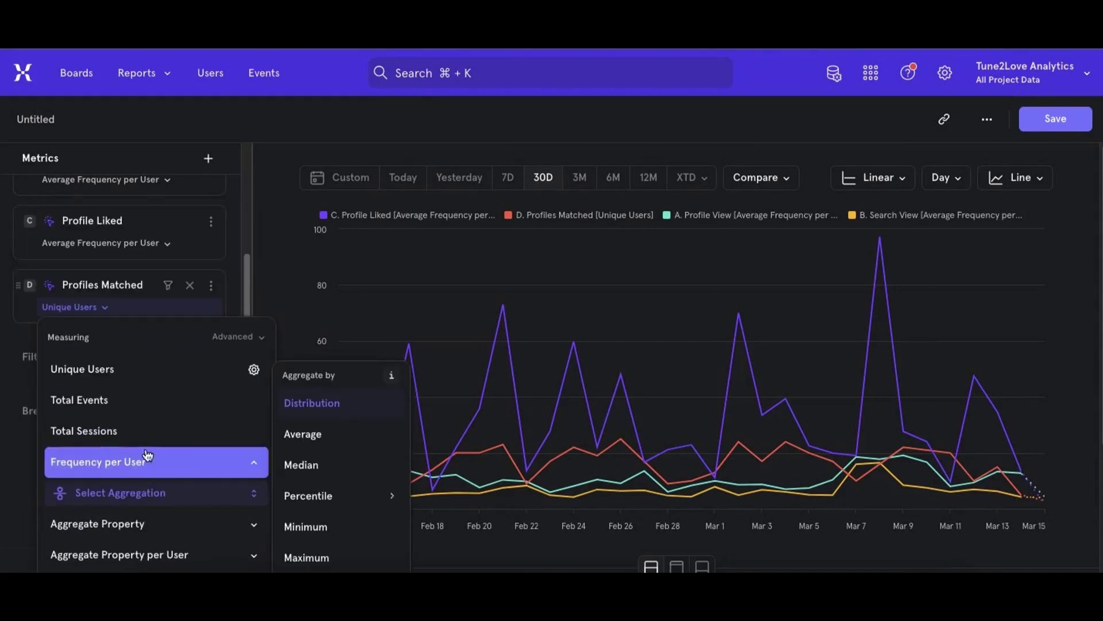
pyautogui.click(295, 434)
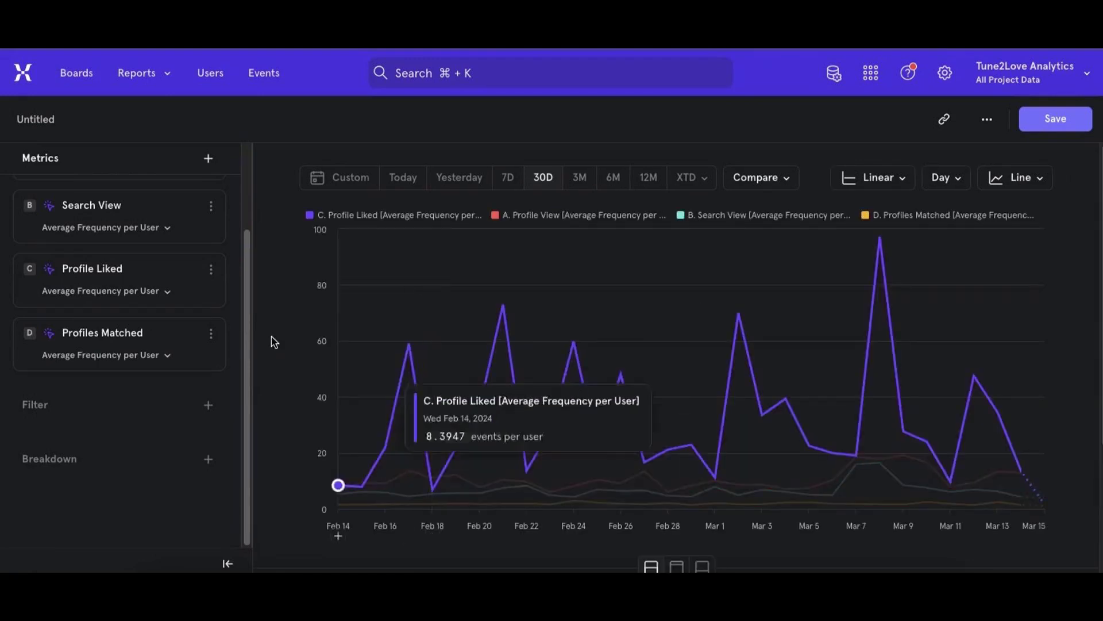
pyautogui.scroll(-3, 296, 352)
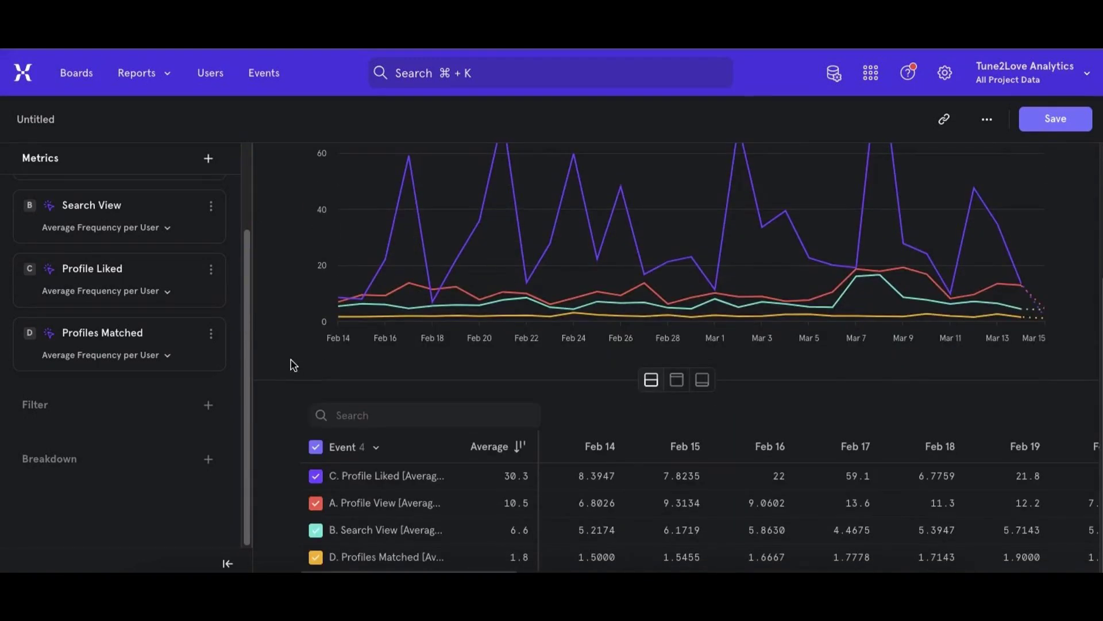
pyautogui.moveTo(512, 559); pyautogui.dragTo(526, 561)
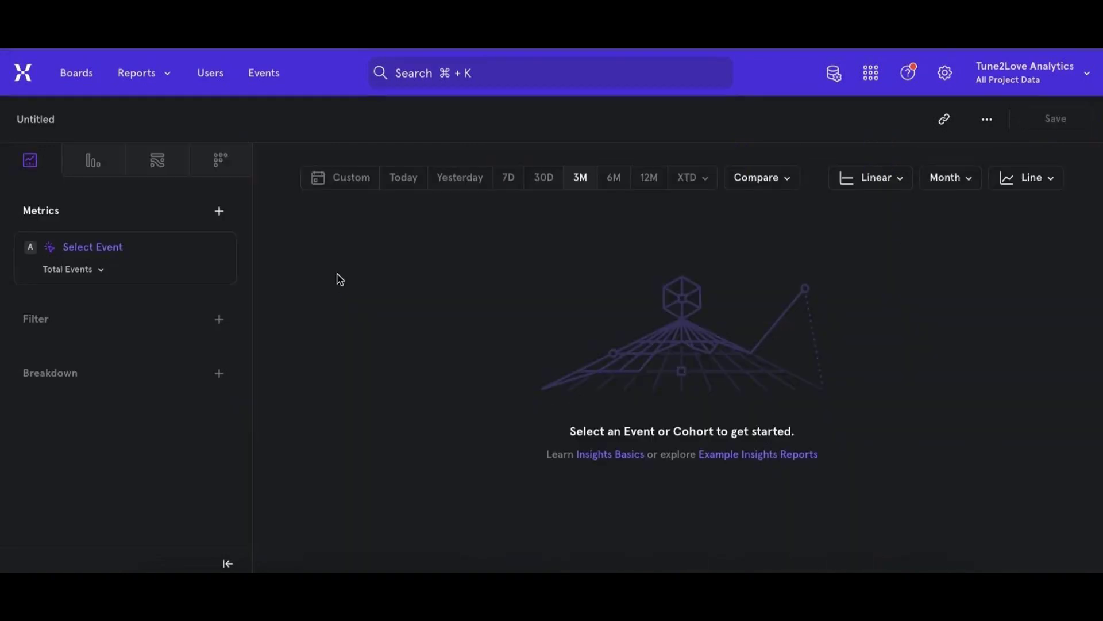
# - In the blank report, add the Conversation Started event and measure it by Frequency per User, aggregated as Average
pyautogui.click(101, 253)
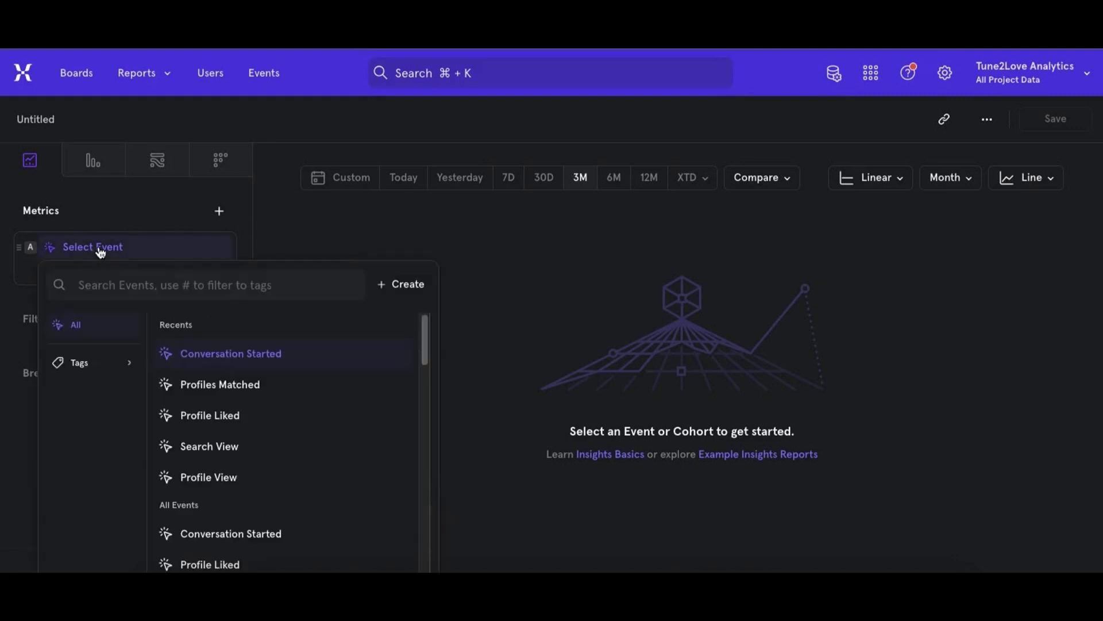
pyautogui.click(228, 355)
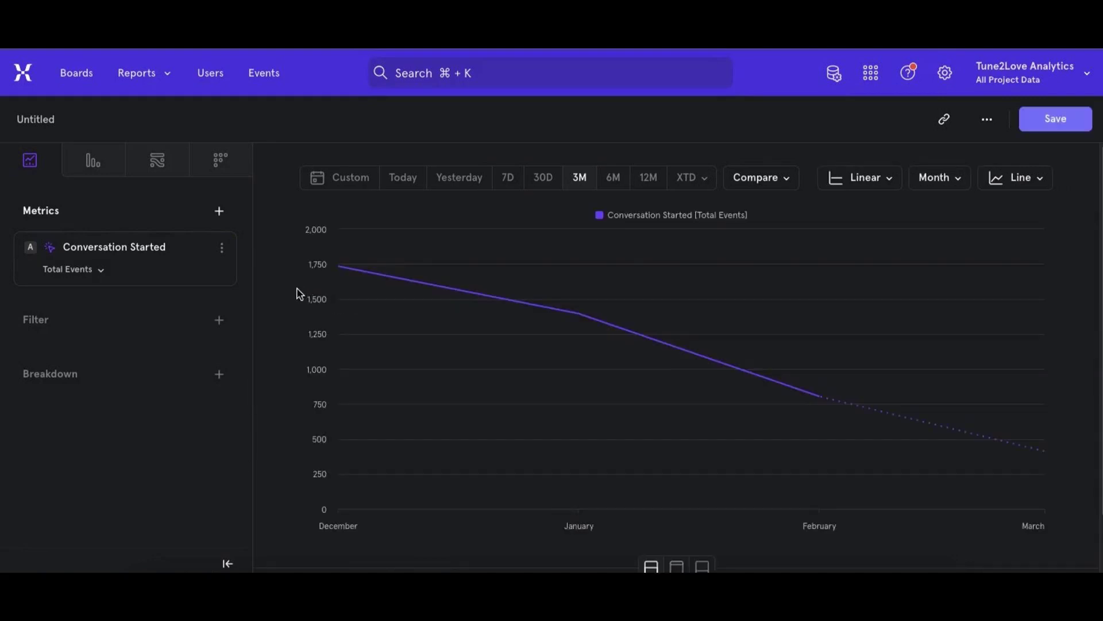
pyautogui.click(86, 277)
pyautogui.click(175, 426)
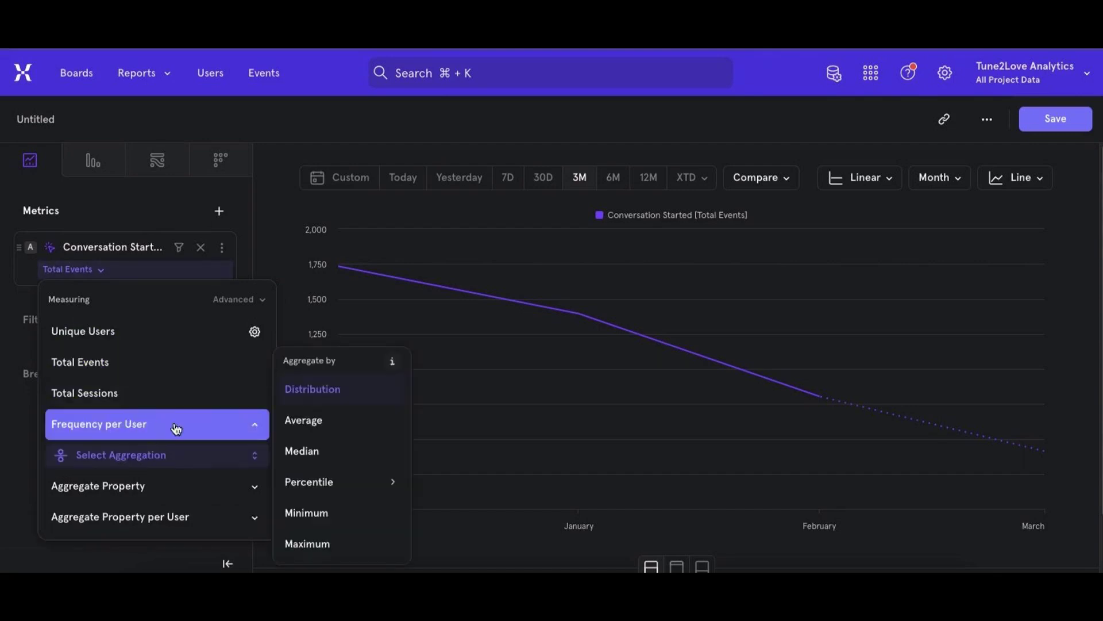
pyautogui.click(310, 422)
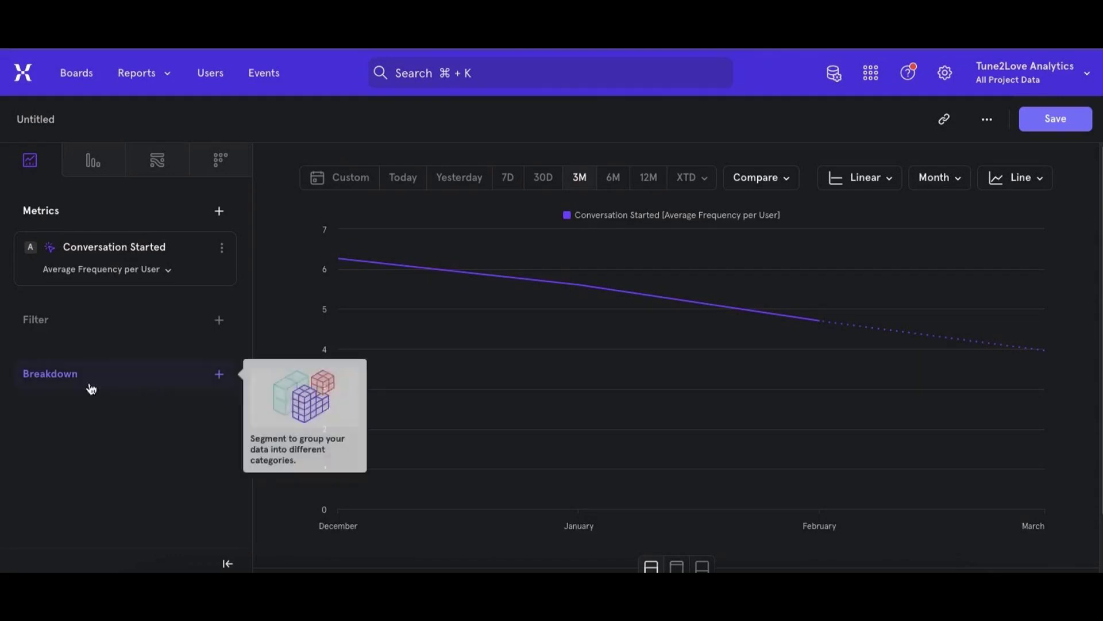
# - Break down Conversation Started by the user property gender and display the result as a Bar chart
pyautogui.click(34, 381)
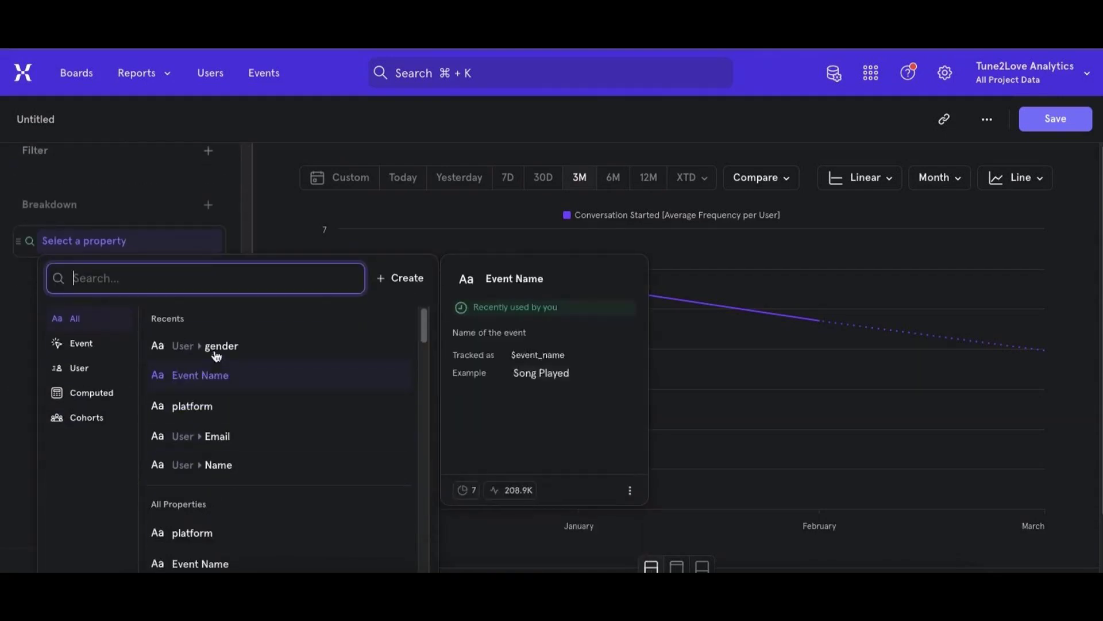
pyautogui.click(216, 349)
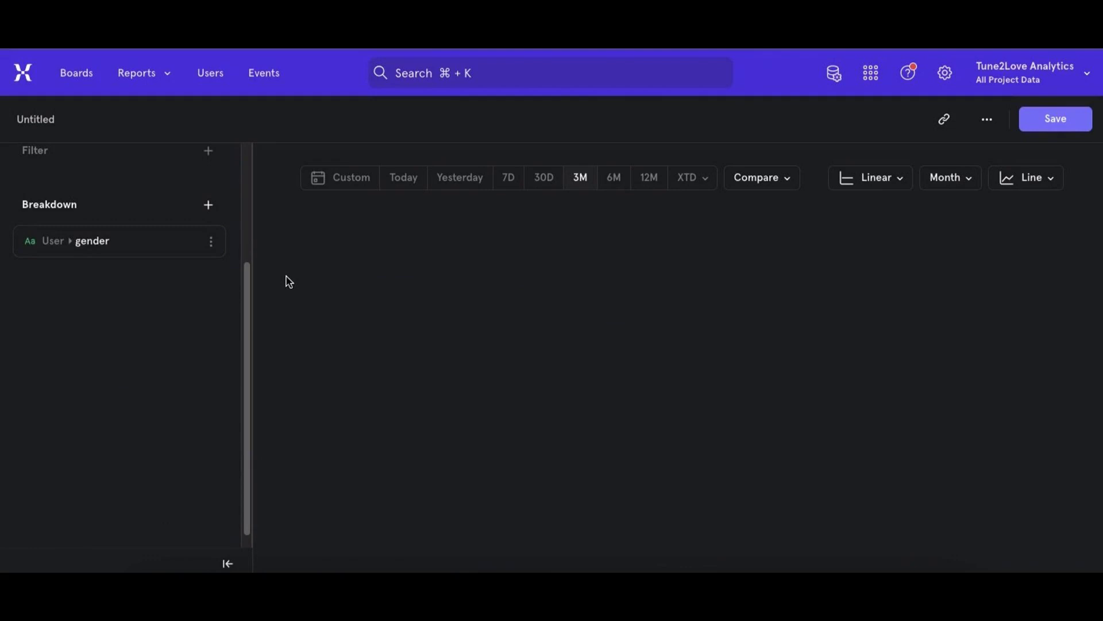
pyautogui.click(1018, 181)
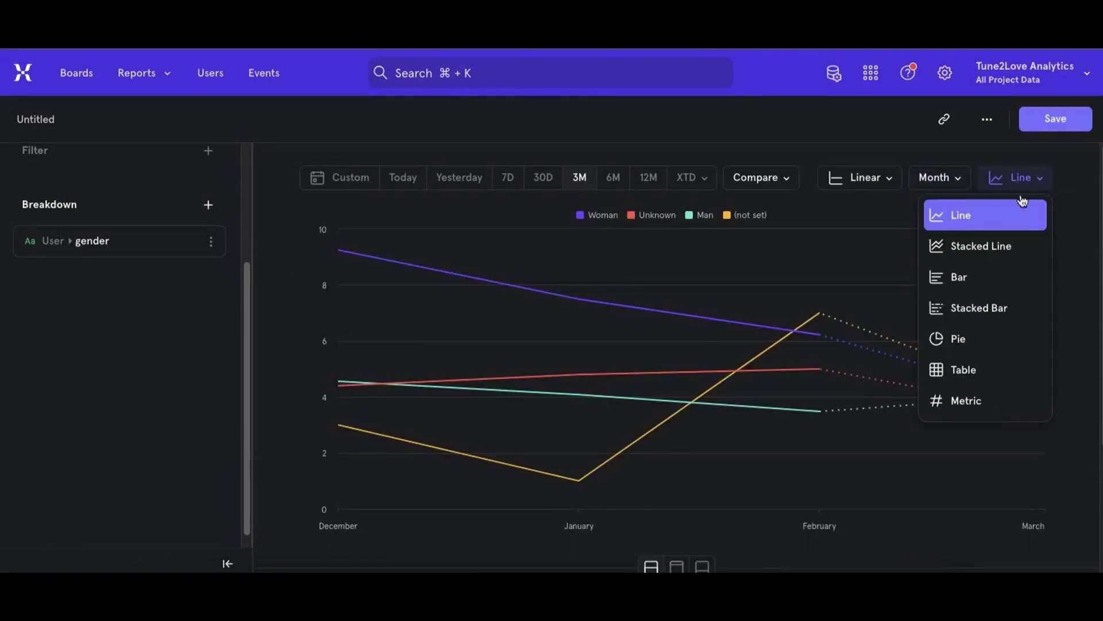
pyautogui.click(1000, 280)
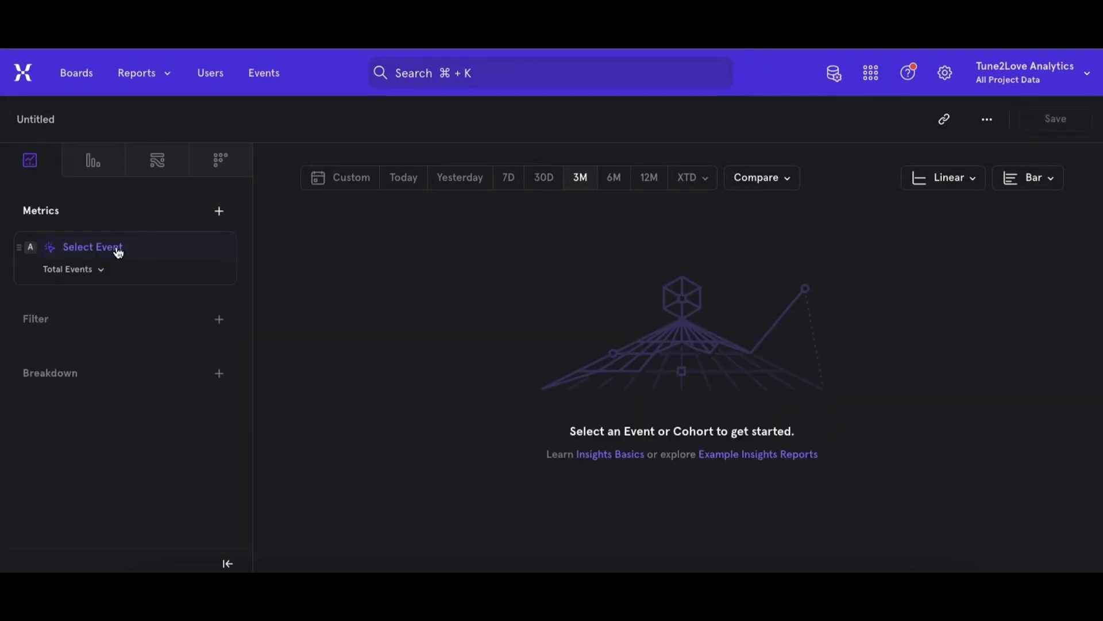
# - In the blank bar report, add the Search View event and measure it by Unique Users
pyautogui.click(116, 249)
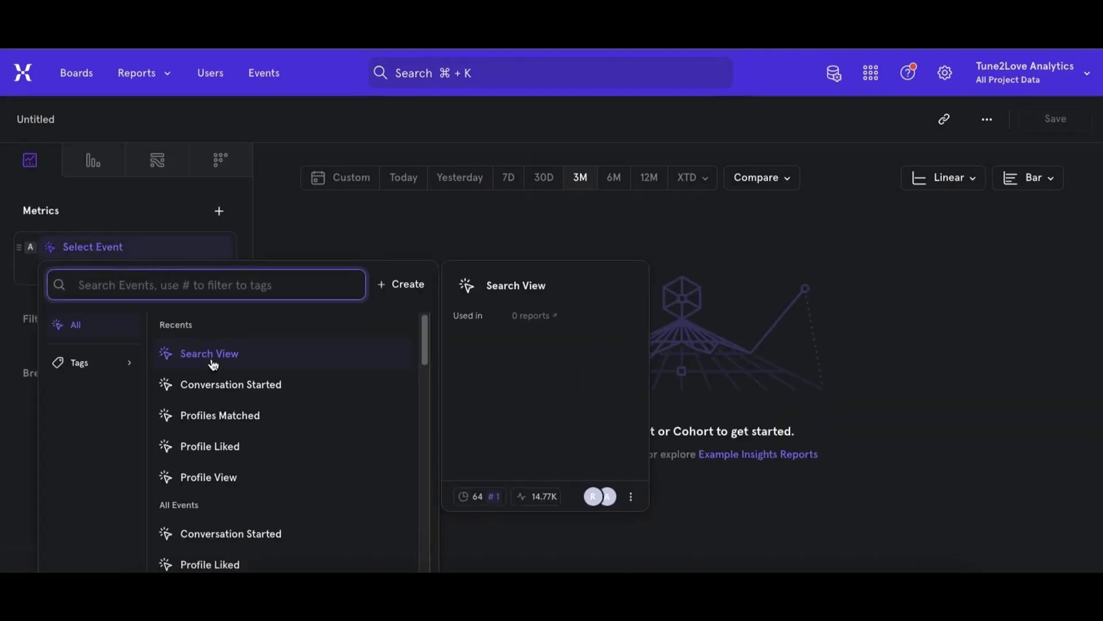
pyautogui.click(210, 356)
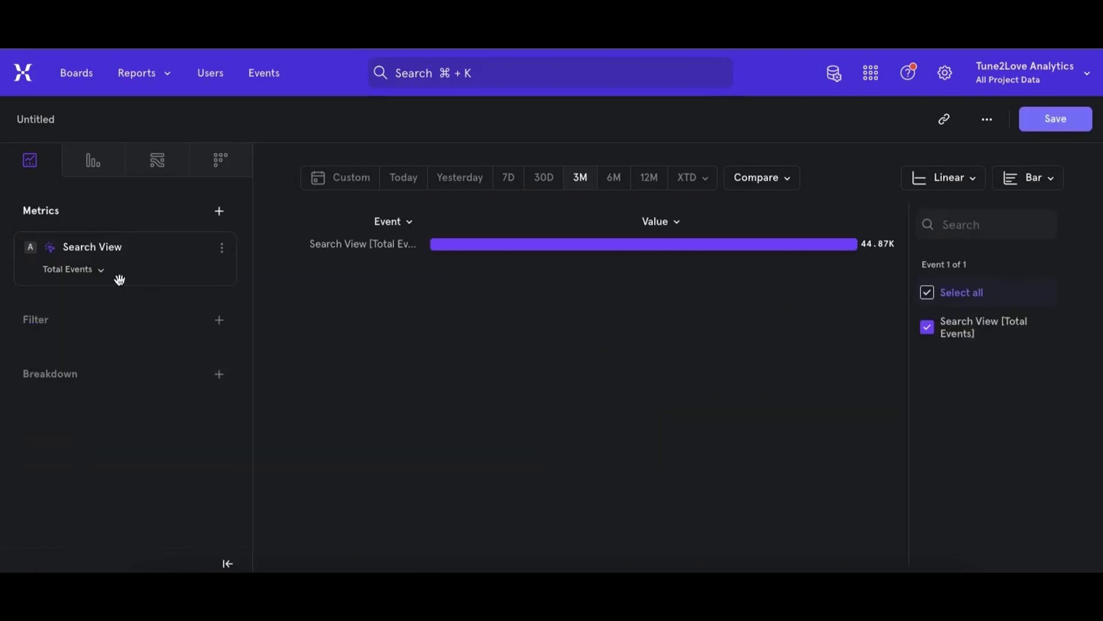
pyautogui.click(99, 279)
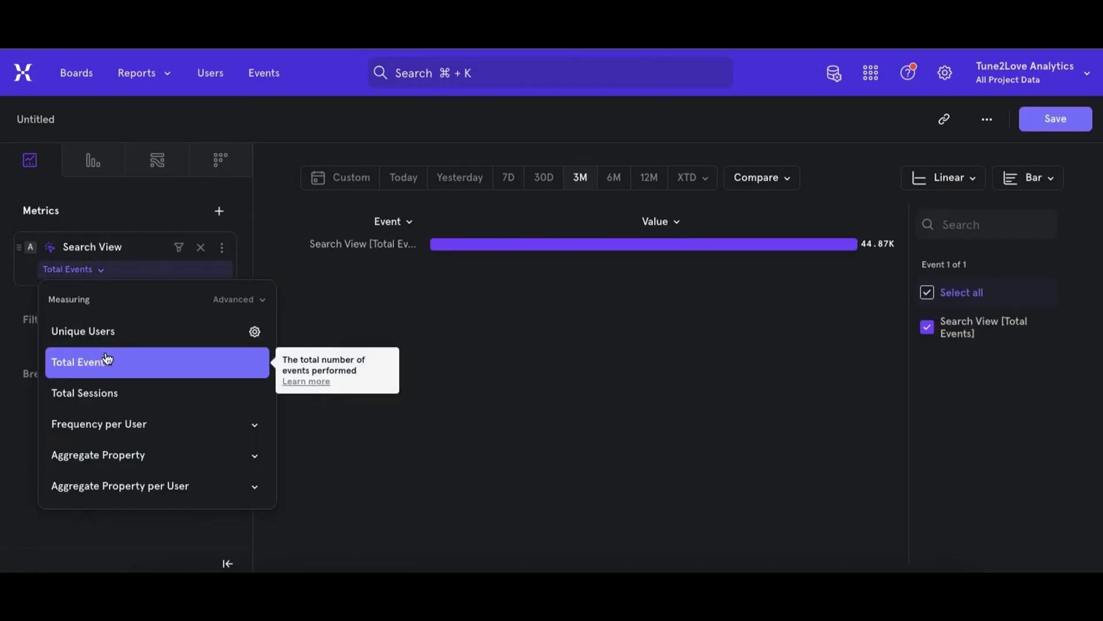
pyautogui.click(99, 336)
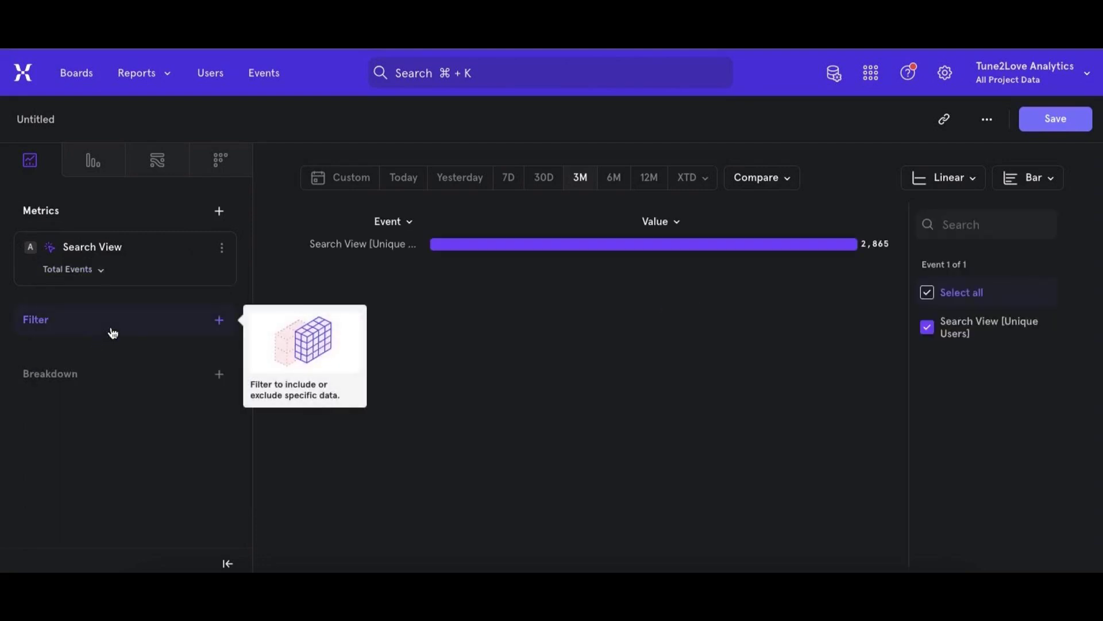
# - Break down Search View by parameters and review the bars for all the search parameters
pyautogui.click(99, 373)
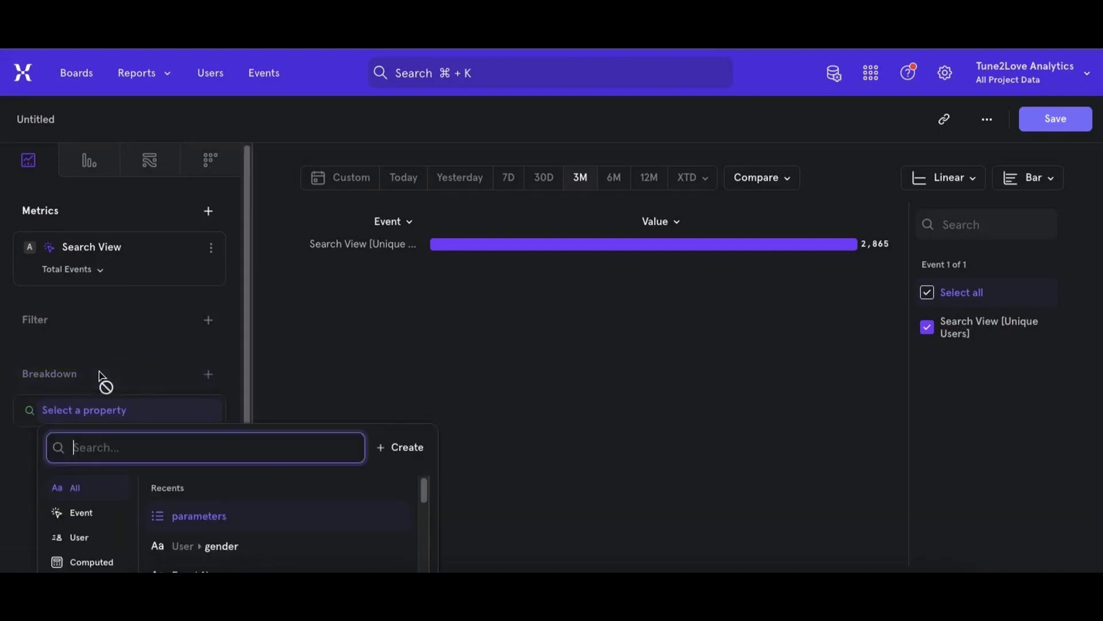
pyautogui.click(217, 354)
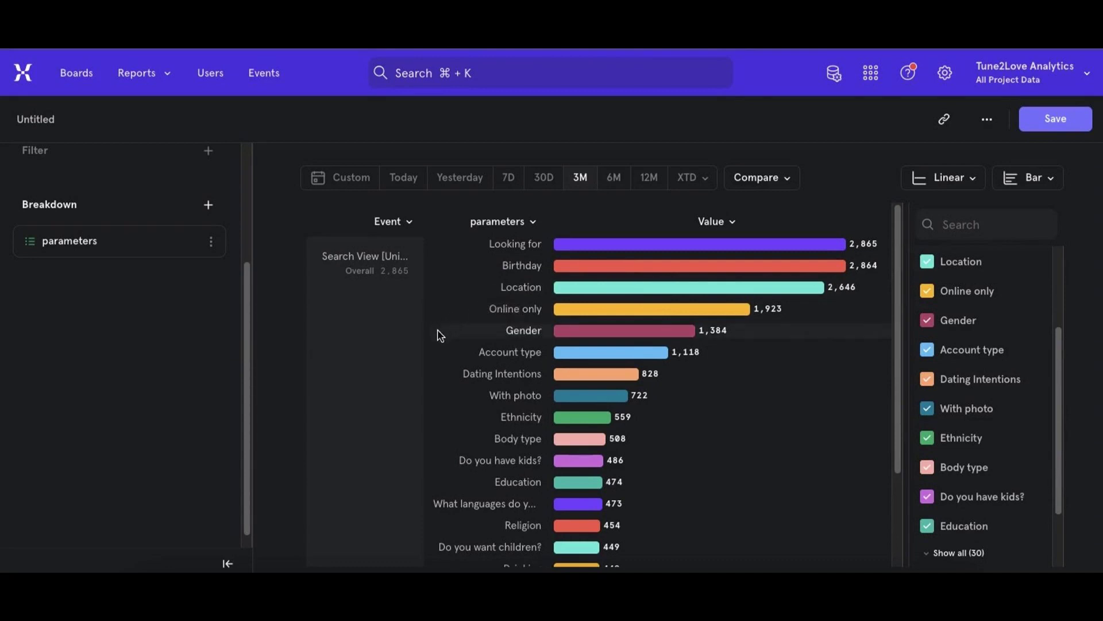
pyautogui.moveTo(656, 376)
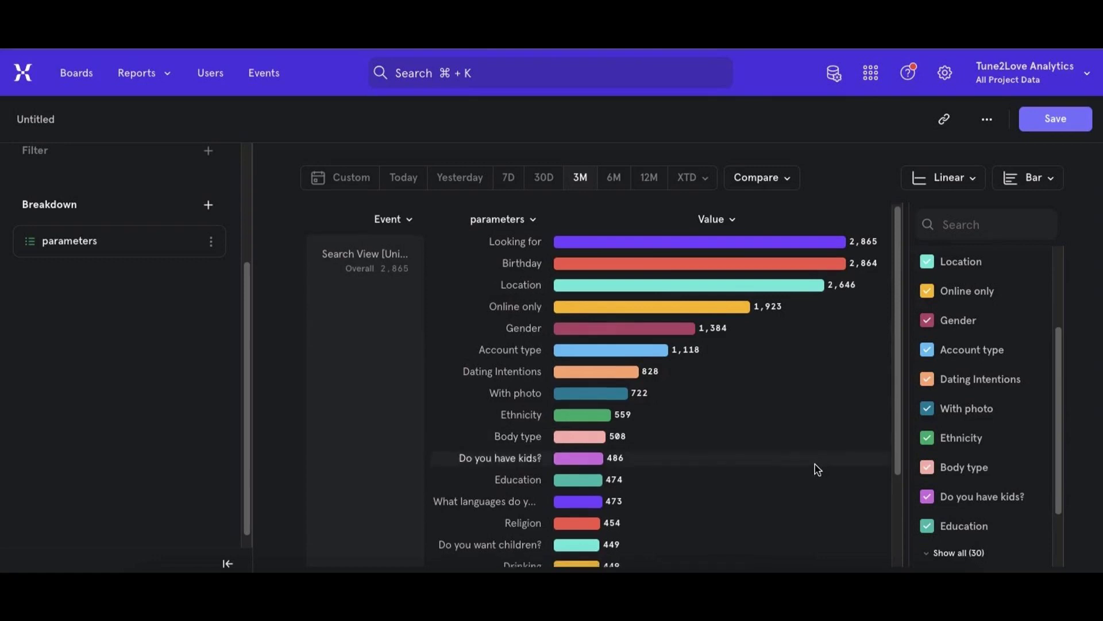
pyautogui.scroll(-3, 814, 463)
pyautogui.scroll(-1, 814, 463)
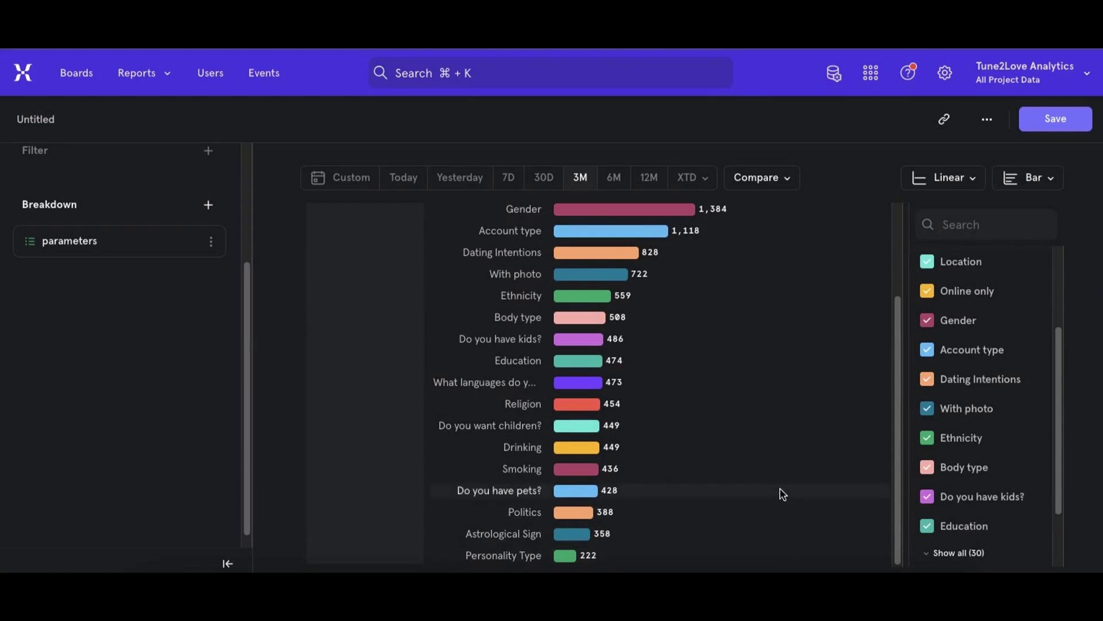
pyautogui.scroll(5, 785, 430)
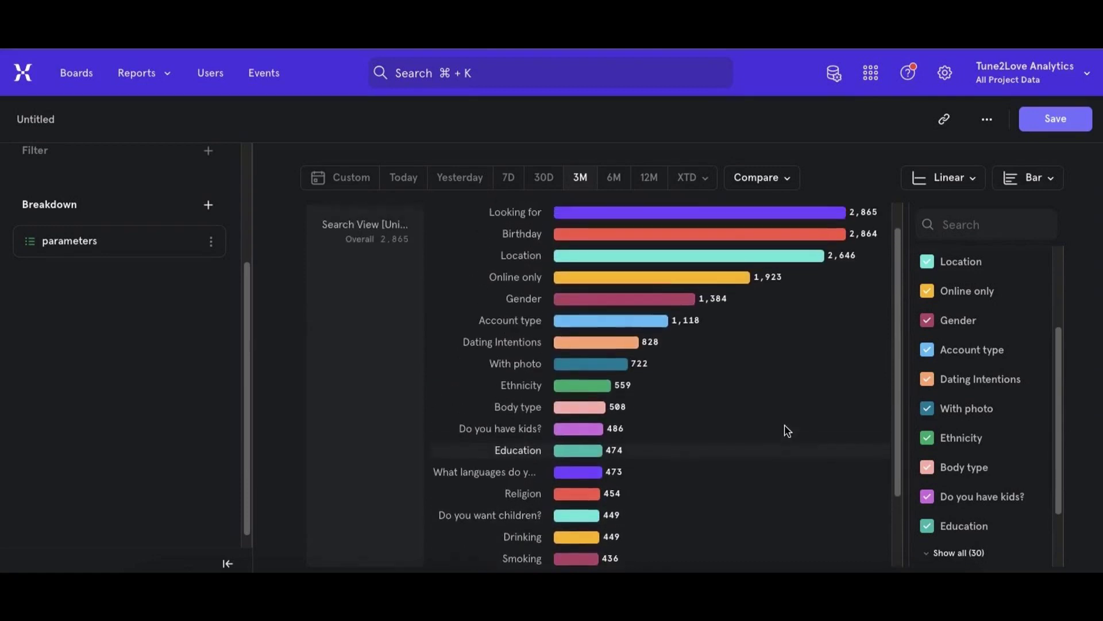
pyautogui.moveTo(816, 259)
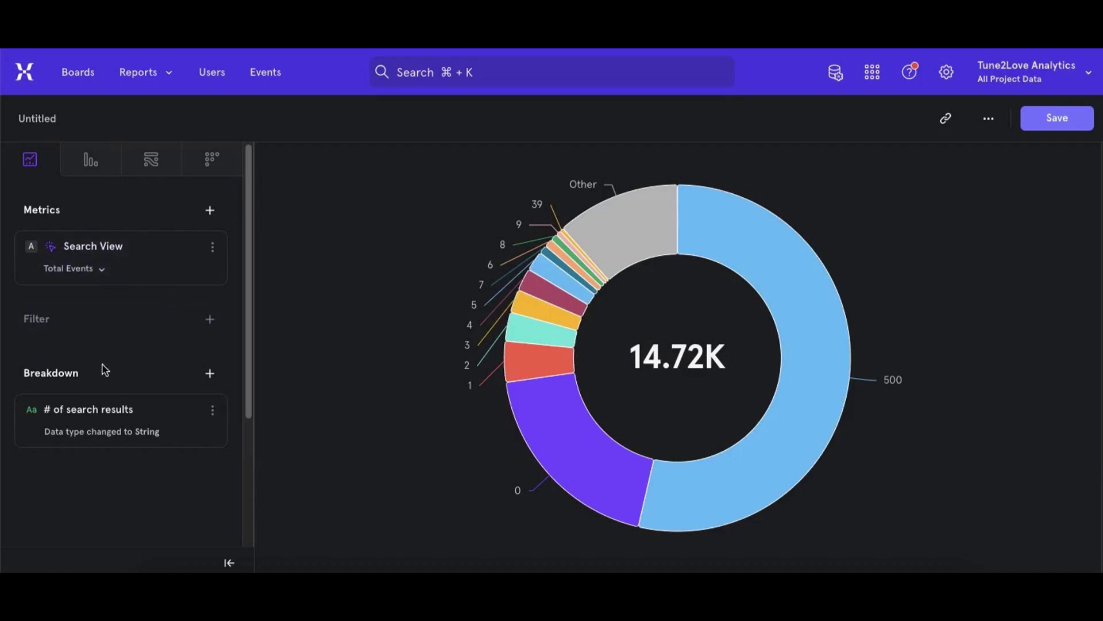
# - Examine the Search View pie chart and table broken down by # of search results, and open the options for the 0 slice
pyautogui.moveTo(97, 419)
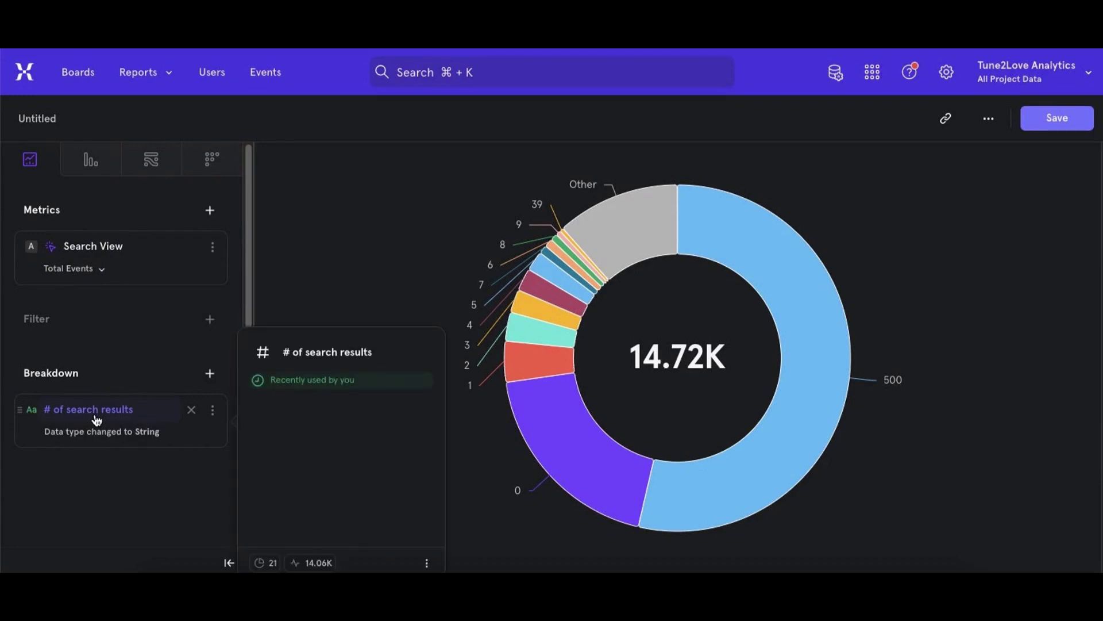
pyautogui.moveTo(561, 445)
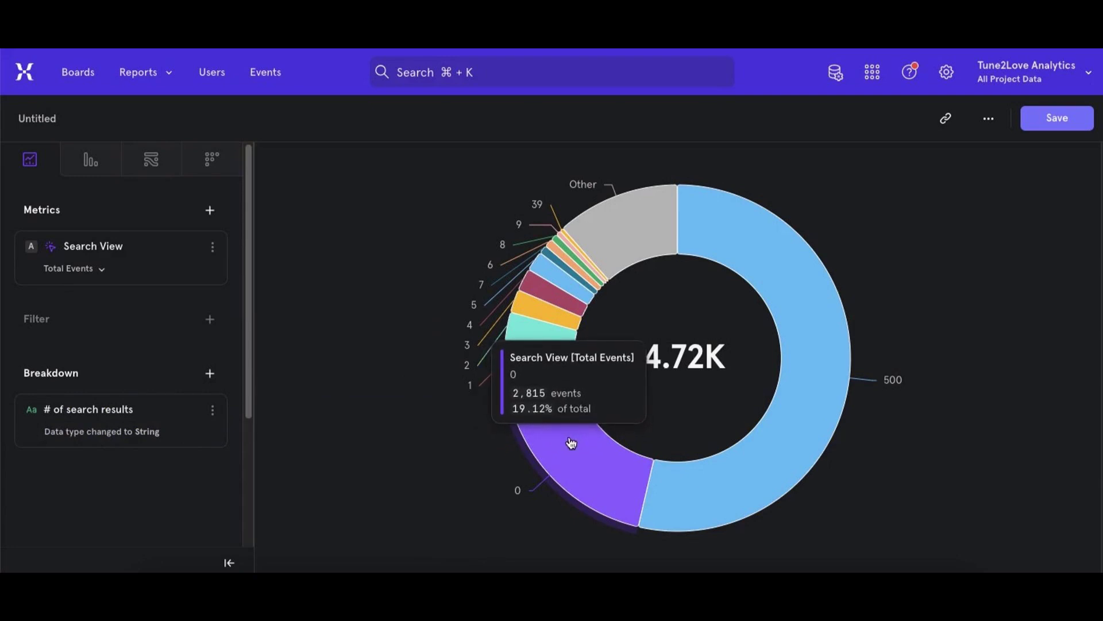
pyautogui.scroll(-5, 571, 441)
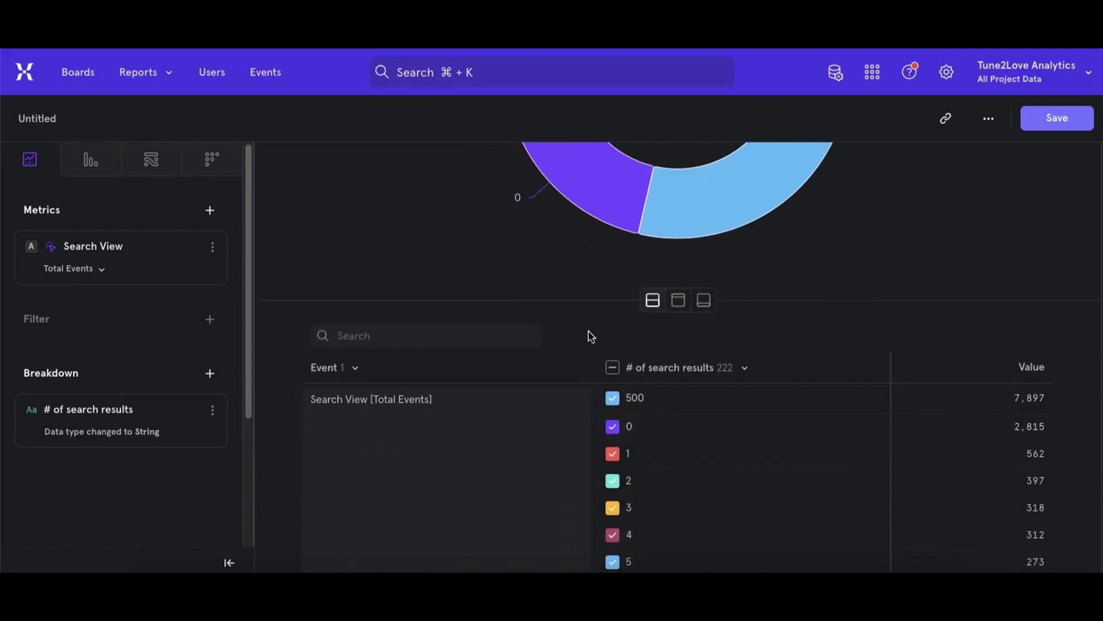
pyautogui.scroll(5, 591, 336)
pyautogui.scroll(-3, 584, 343)
pyautogui.click(568, 354)
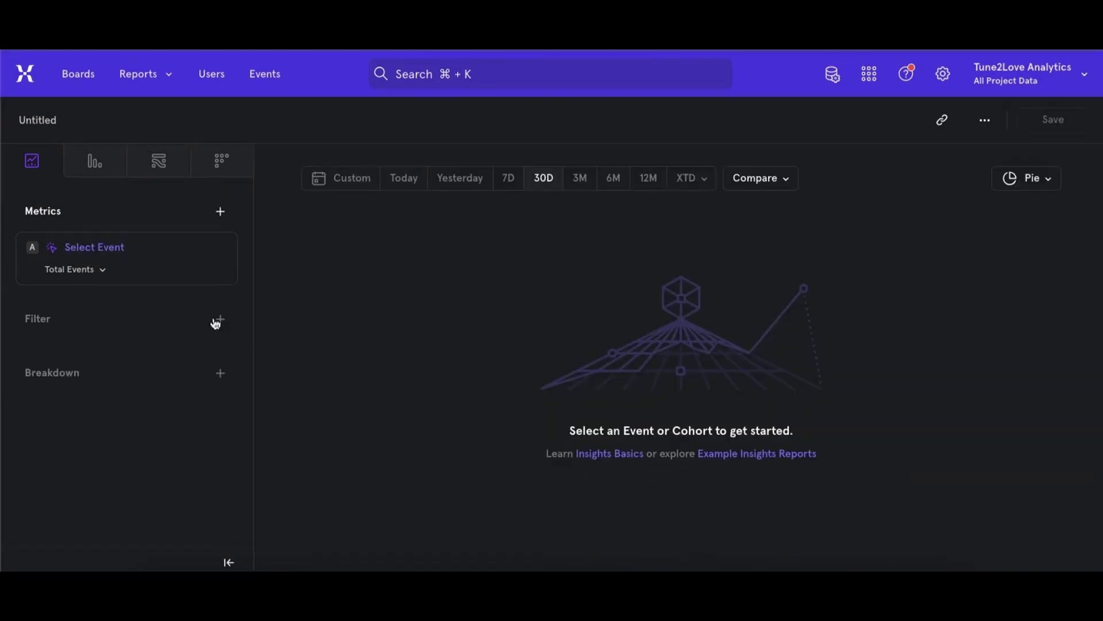
# - In the blank pie report, add the Profile View event and break it down by Source
pyautogui.click(119, 246)
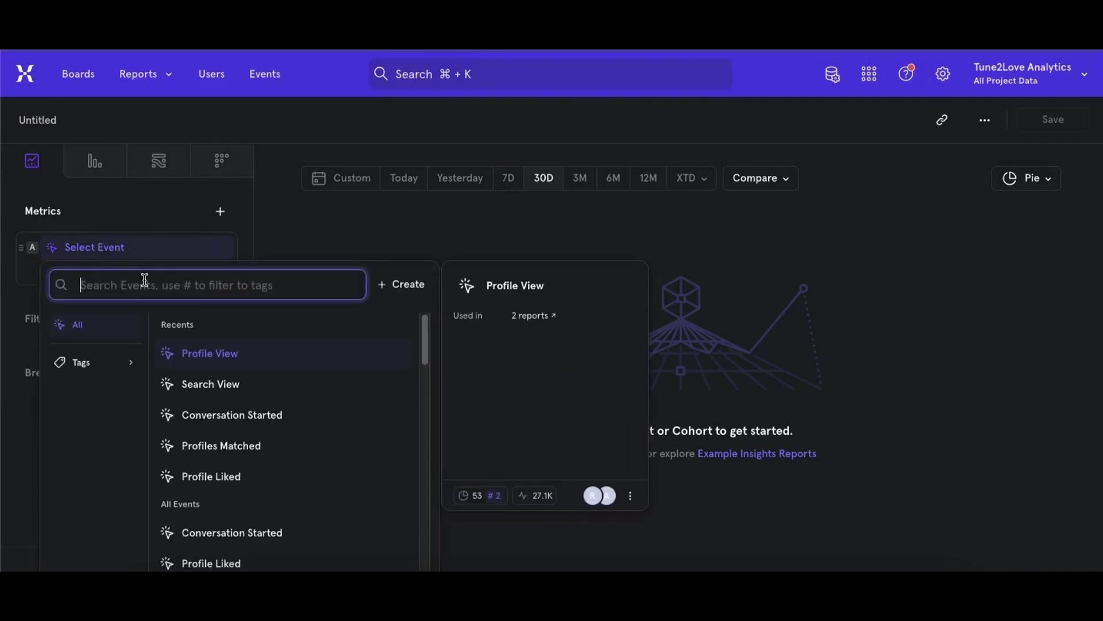
pyautogui.click(225, 354)
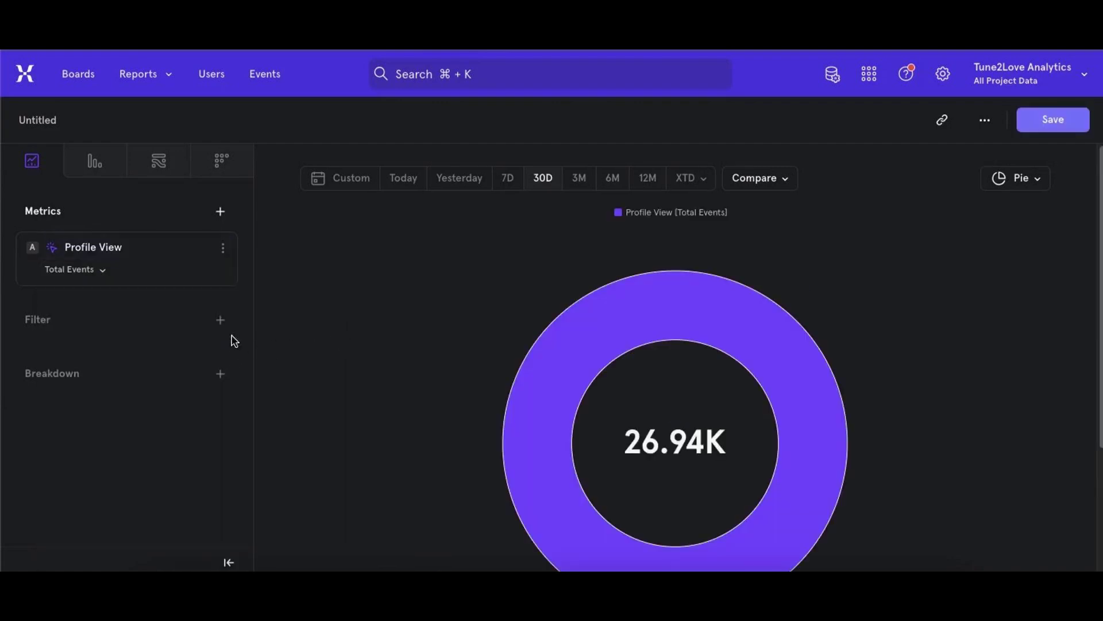
pyautogui.click(87, 378)
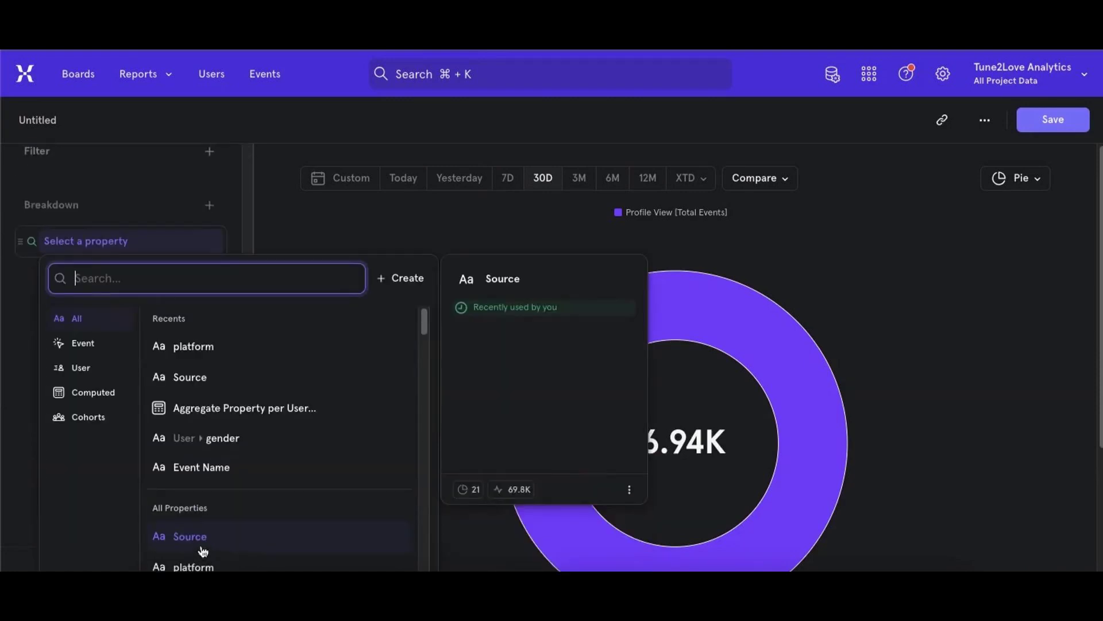
pyautogui.click(193, 383)
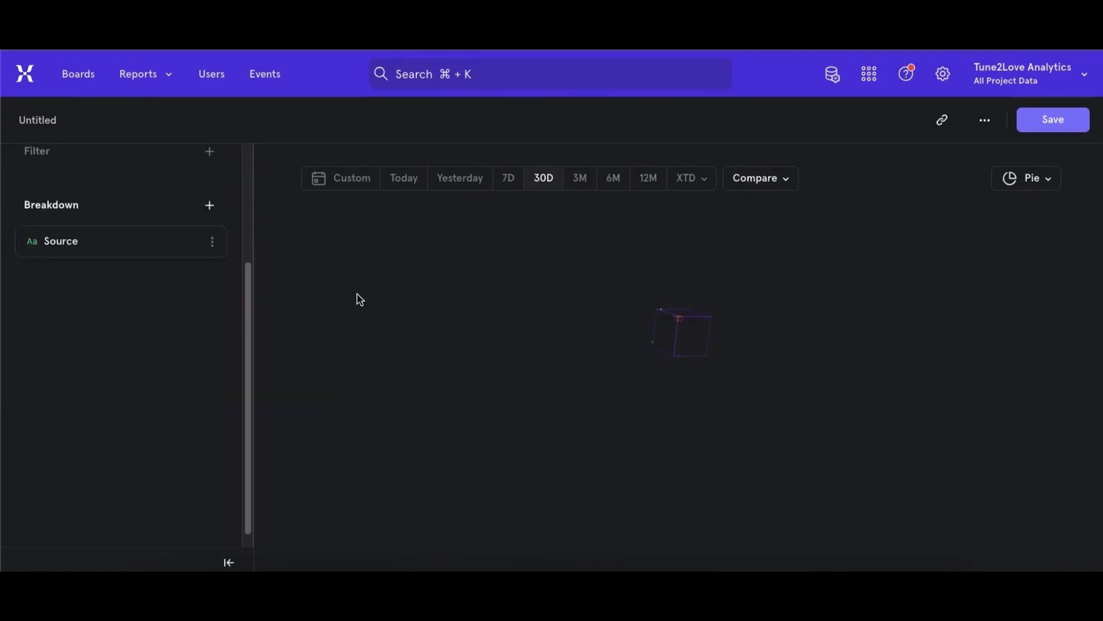
pyautogui.scroll(-2, 356, 300)
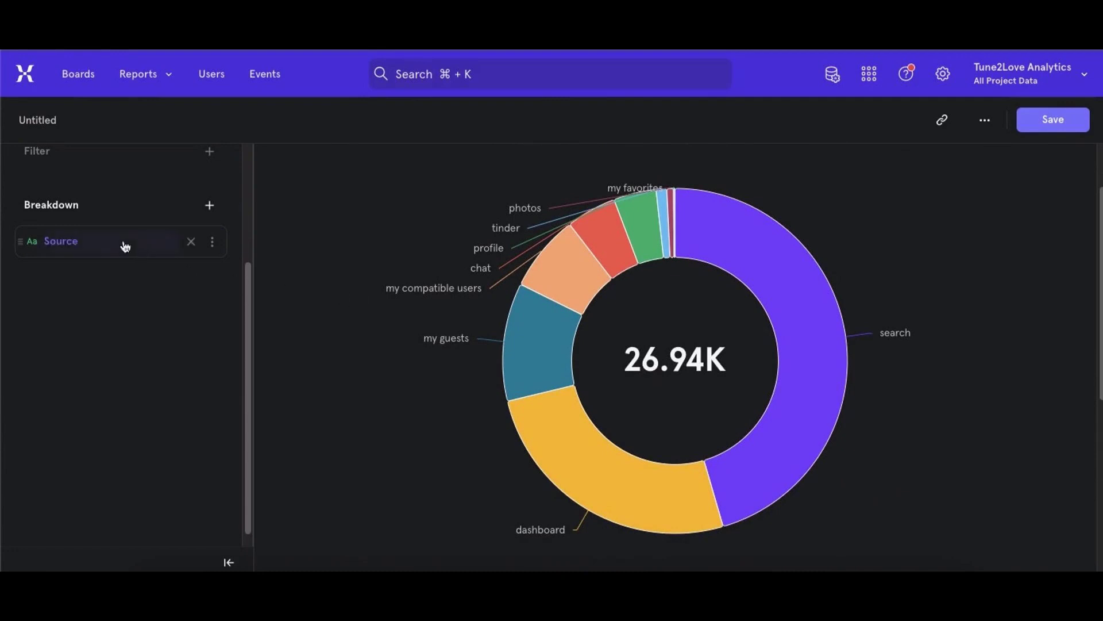
# - Filter the Profile View pie report to platform PWA and inspect the slices by source
pyautogui.scroll(2, 34, 212)
pyautogui.click(36, 206)
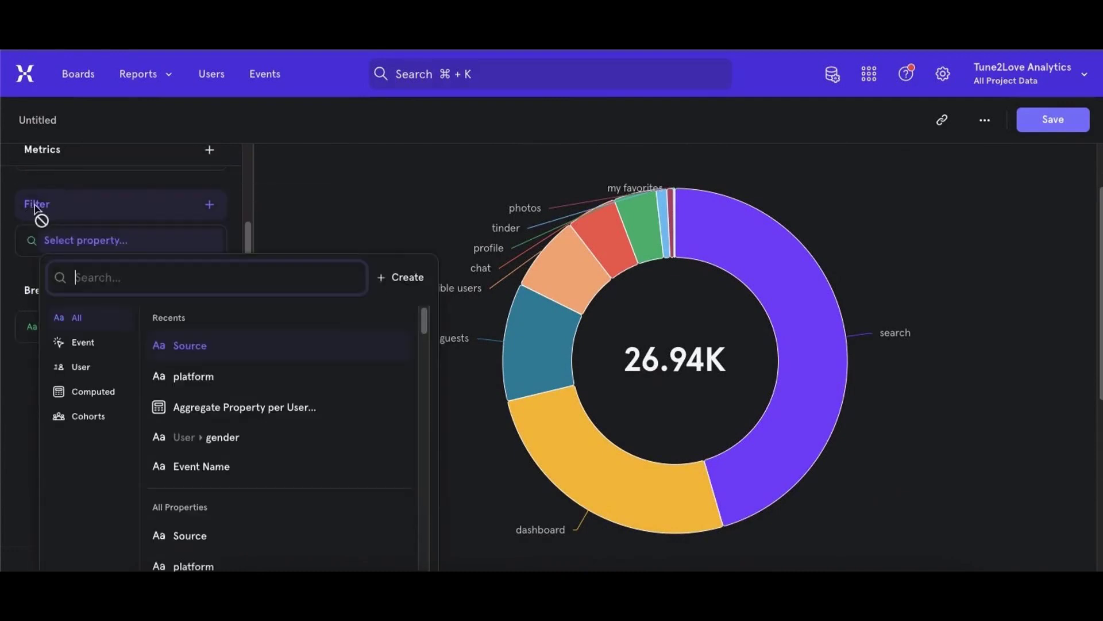
pyautogui.click(189, 338)
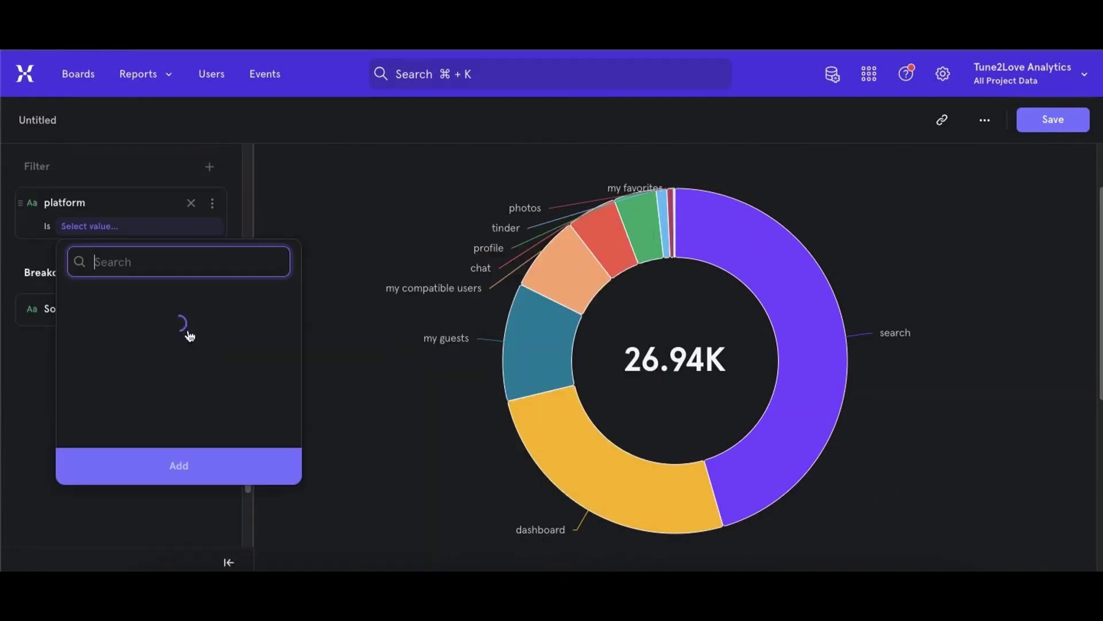
pyautogui.click(78, 366)
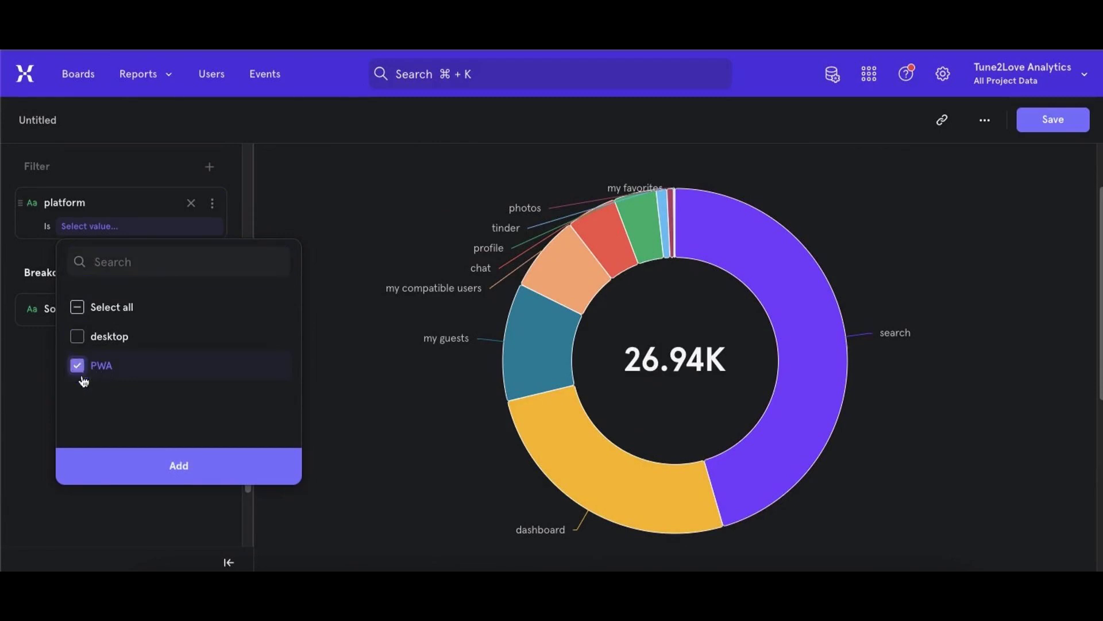
pyautogui.click(165, 473)
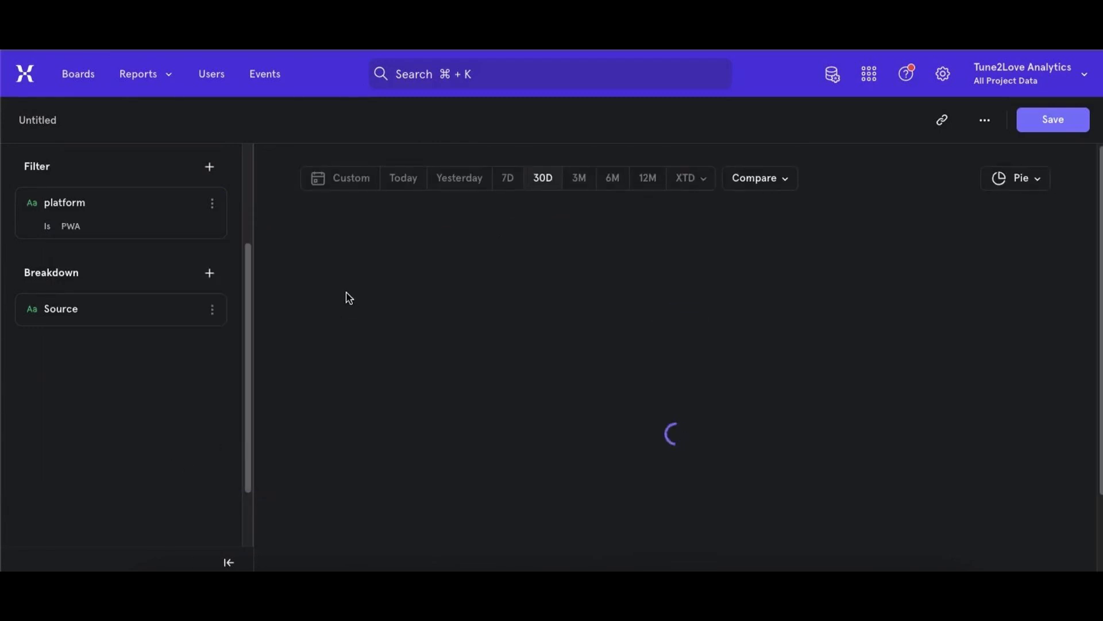
pyautogui.scroll(-1, 349, 298)
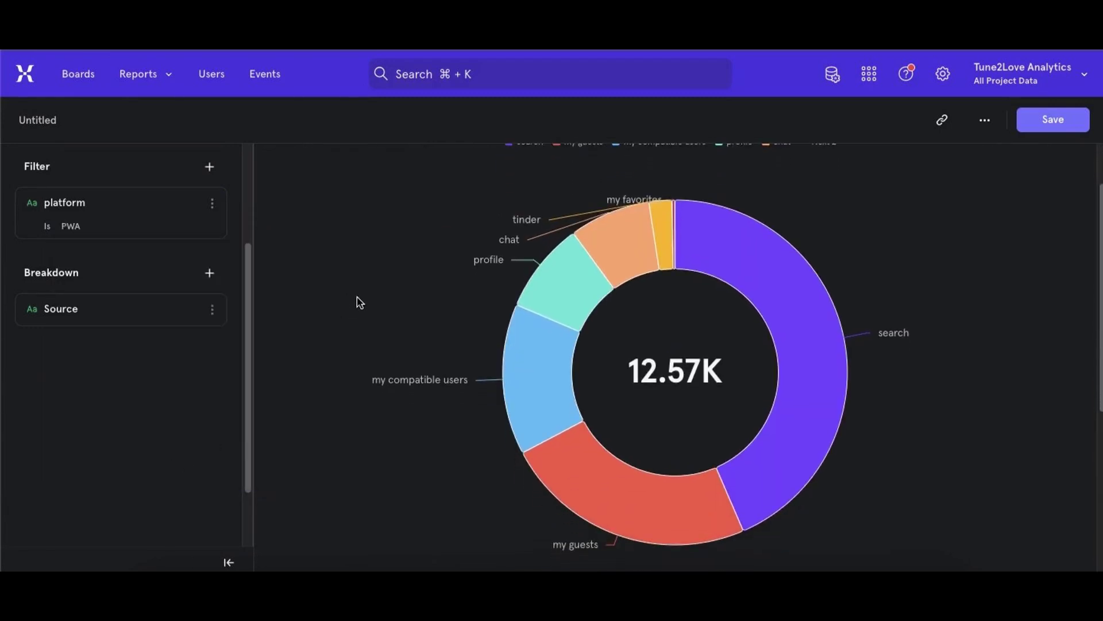
pyautogui.moveTo(845, 359)
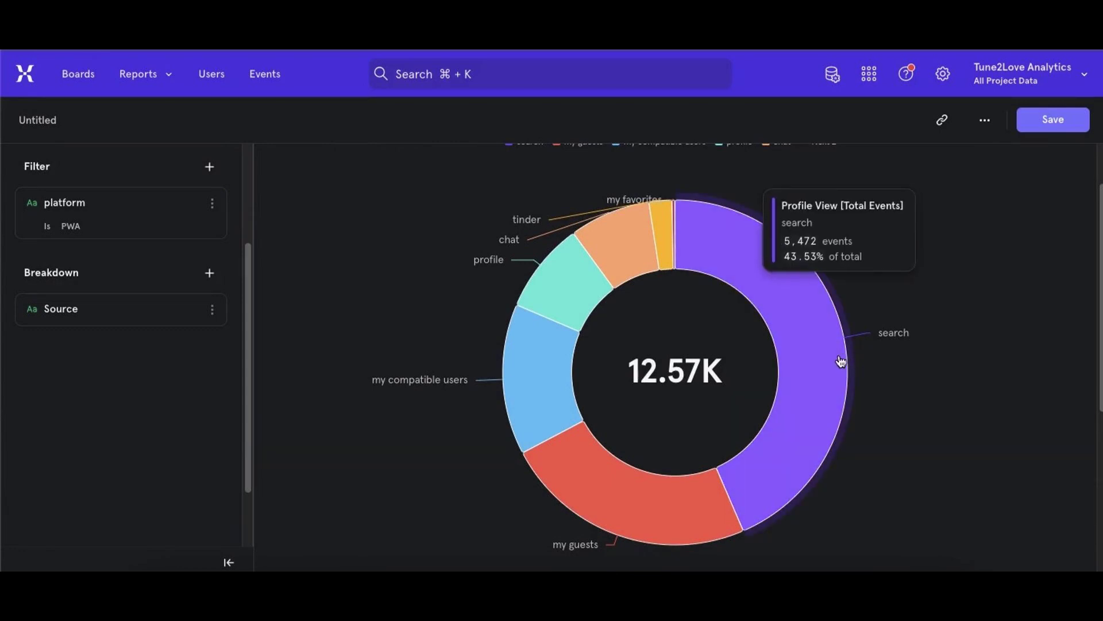
pyautogui.moveTo(737, 484)
pyautogui.click(787, 466)
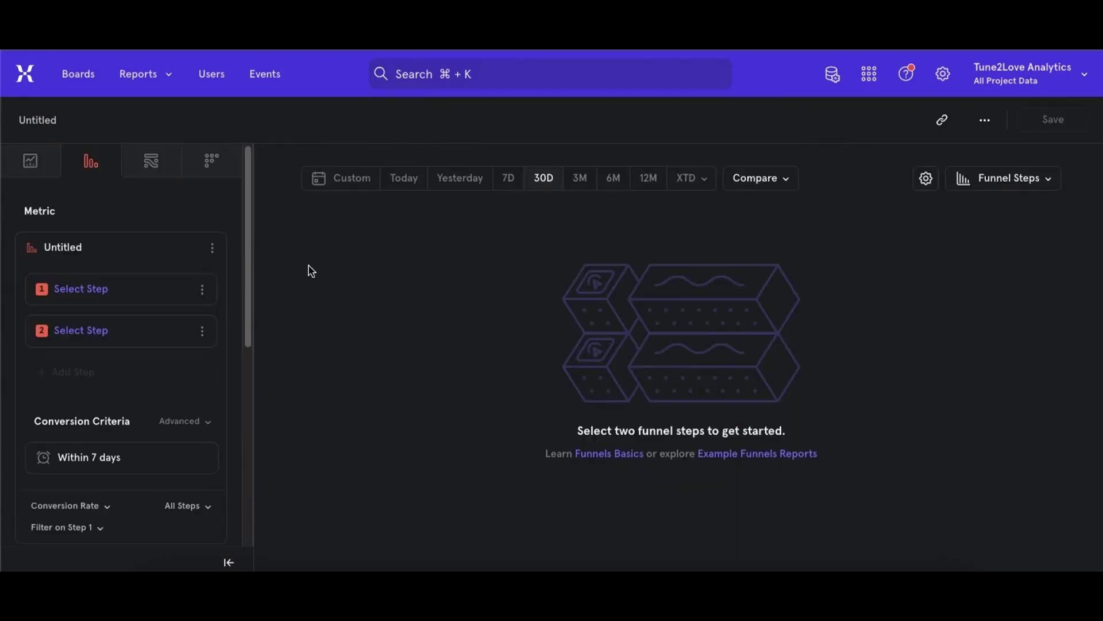
# - In the blank funnel report, set Conversation Started as step 1 and Conversation Replied as step 2
pyautogui.click(129, 72)
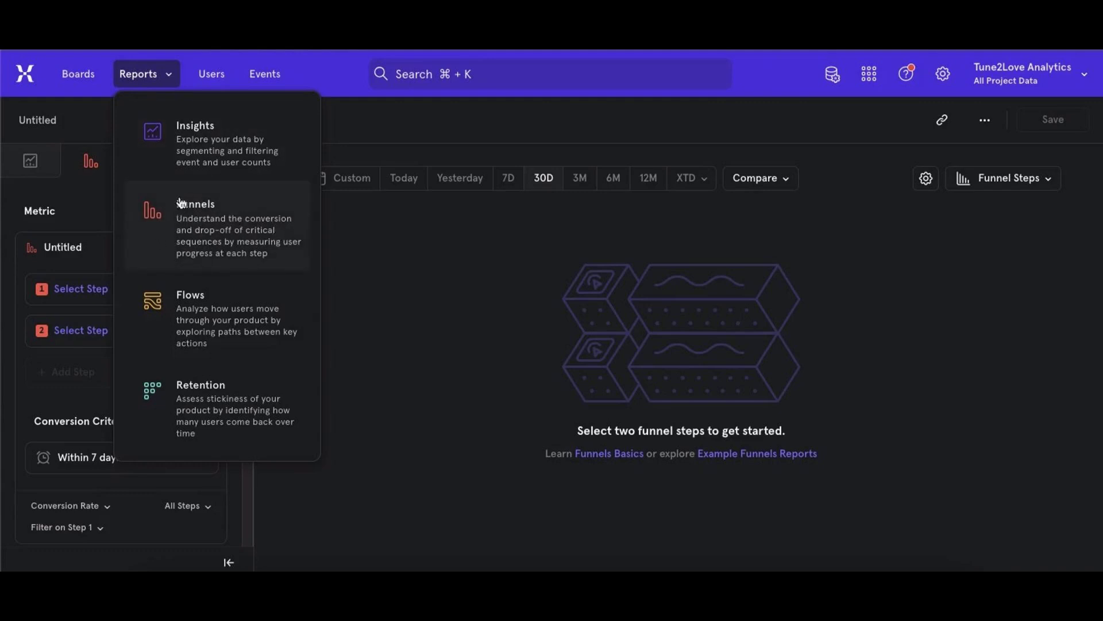
pyautogui.click(74, 292)
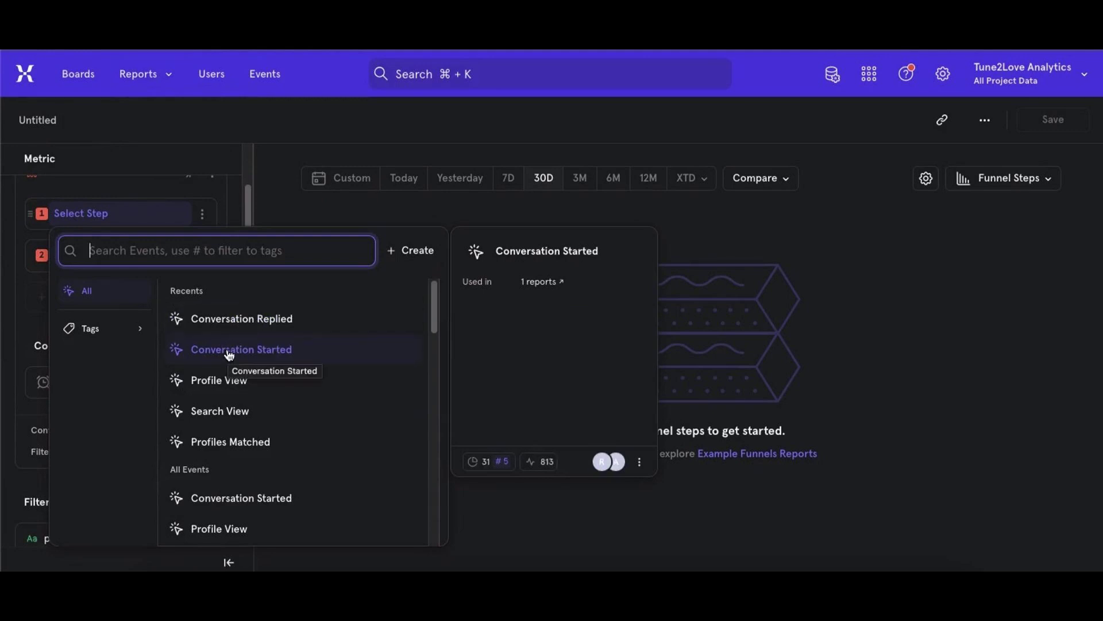
pyautogui.click(228, 353)
pyautogui.click(96, 251)
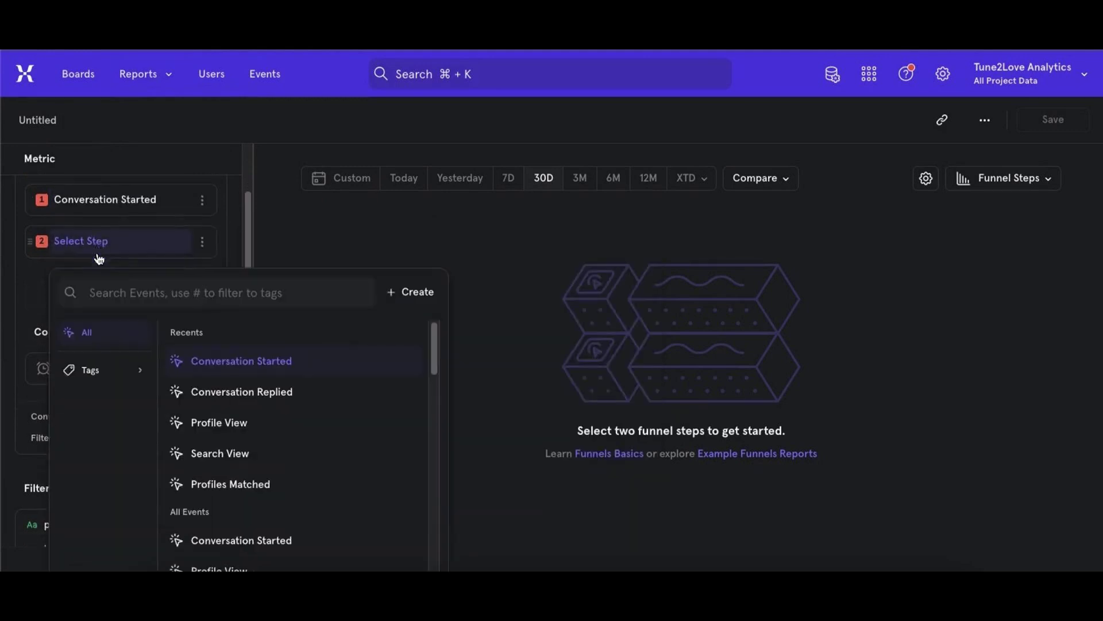
pyautogui.click(239, 348)
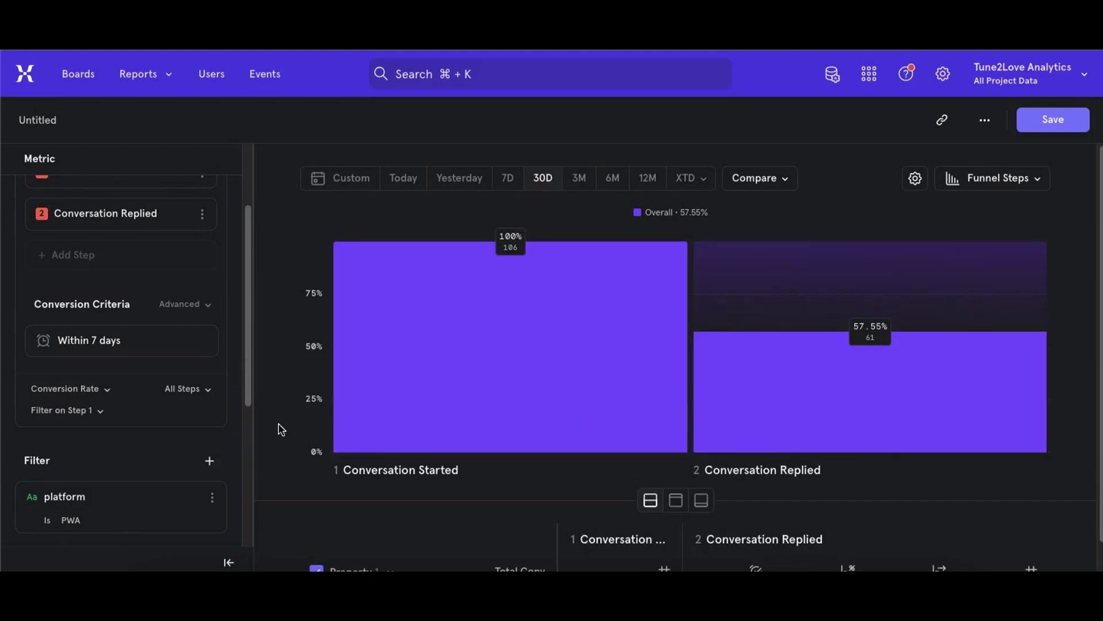
# - Break down the Conversation Started to Conversation Replied funnel by the user property gender
pyautogui.scroll(-5, 150, 438)
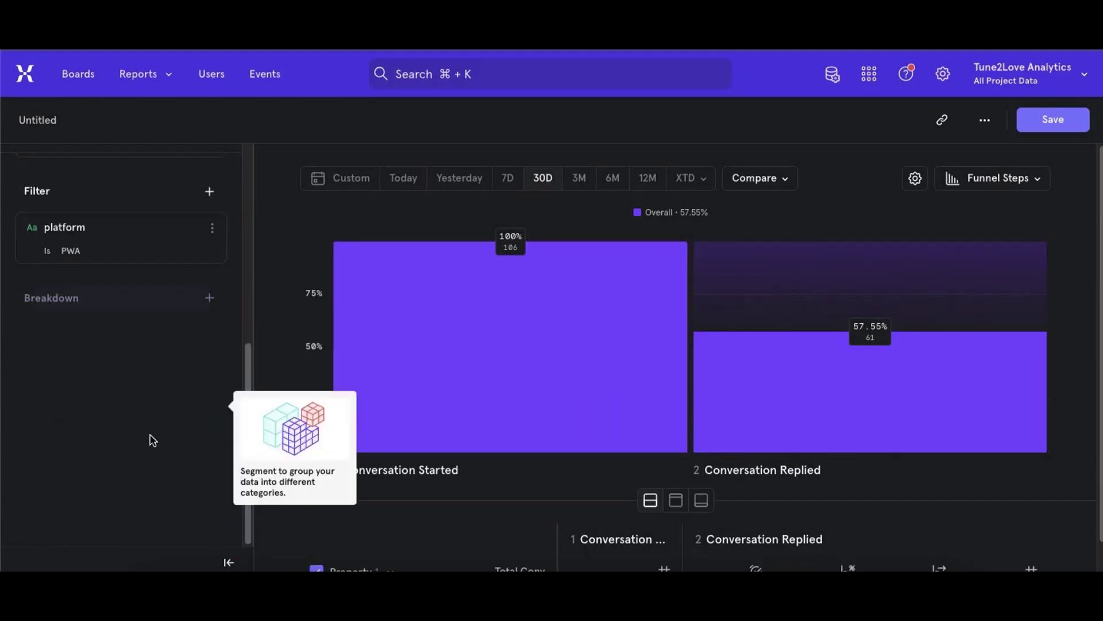
pyautogui.click(54, 303)
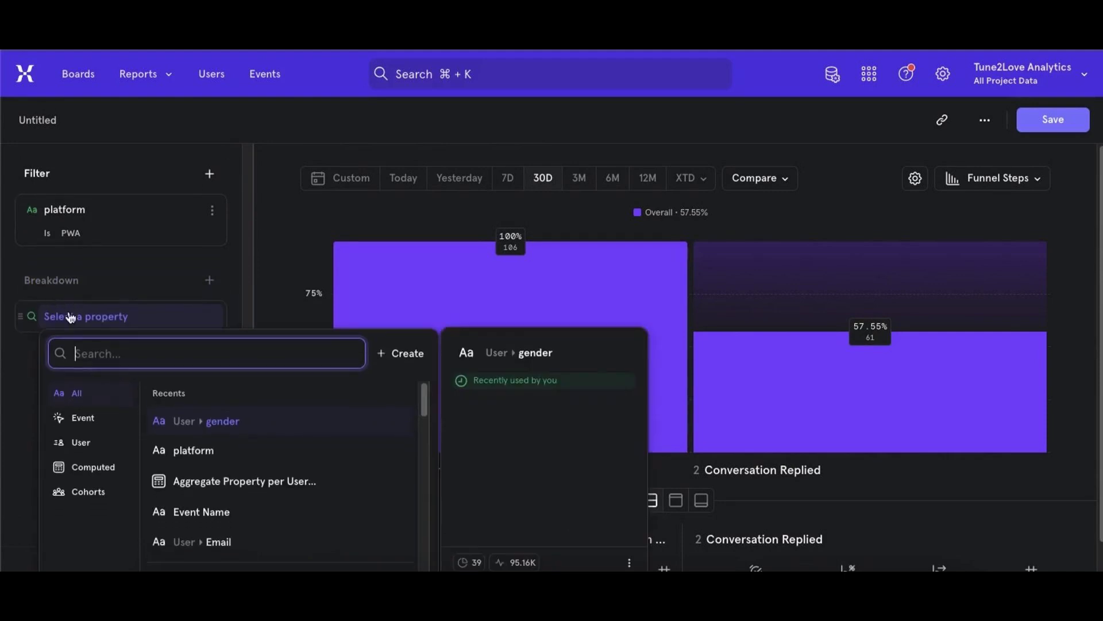
pyautogui.click(208, 422)
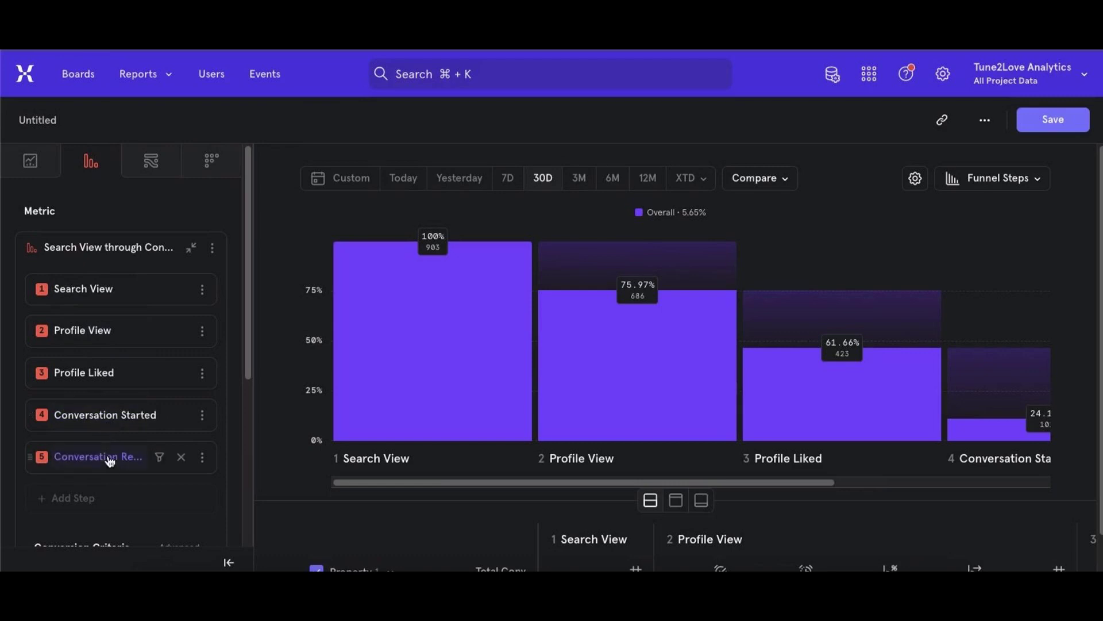
# - Examine the conversion at each step of the five-step funnel from Search View to Conversation Replied in the chart and table
pyautogui.moveTo(110, 466)
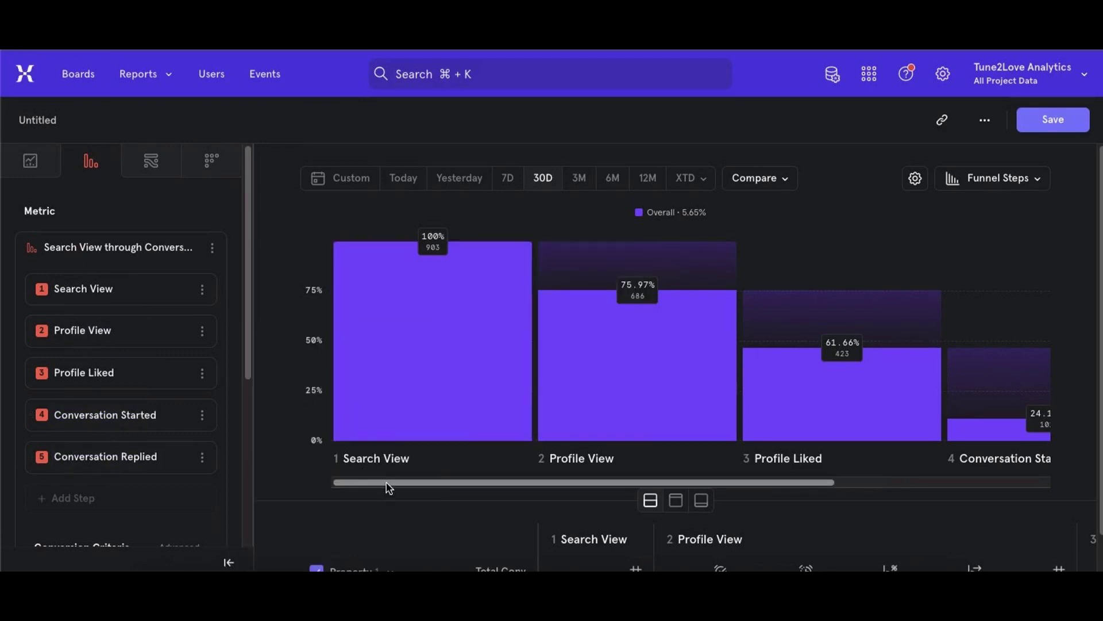
pyautogui.moveTo(516, 484); pyautogui.dragTo(779, 481)
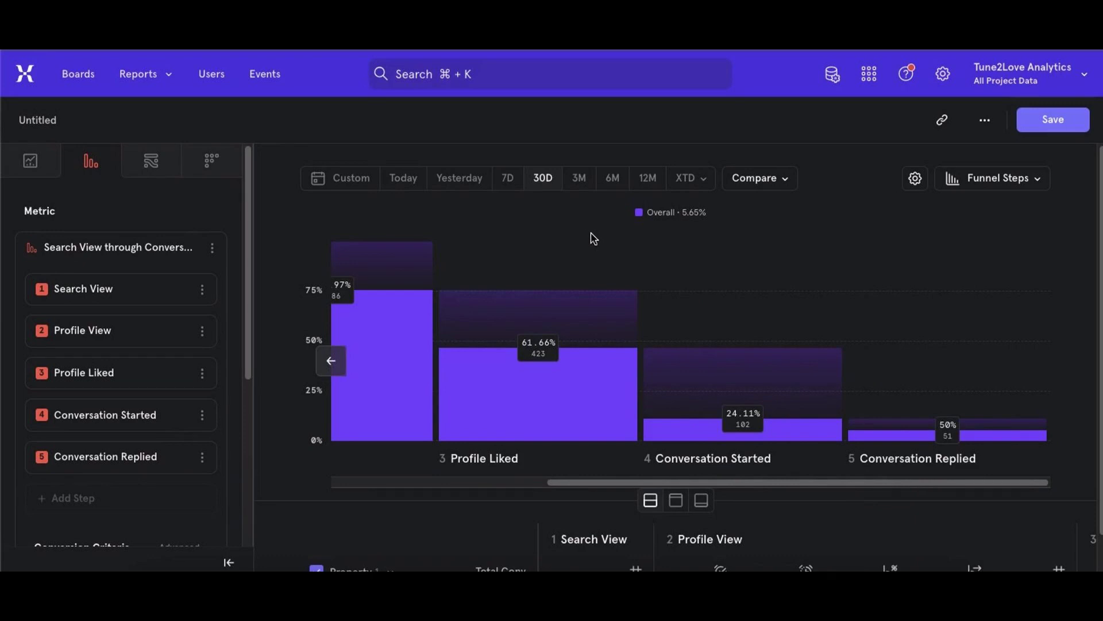
pyautogui.moveTo(681, 212); pyautogui.dragTo(707, 213)
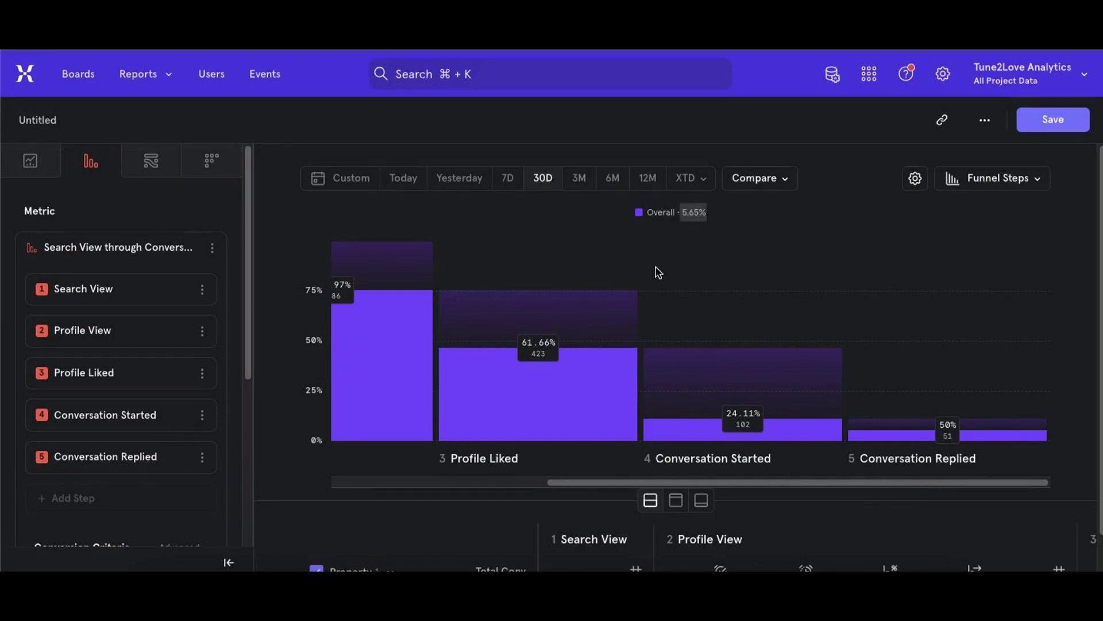
pyautogui.moveTo(615, 437)
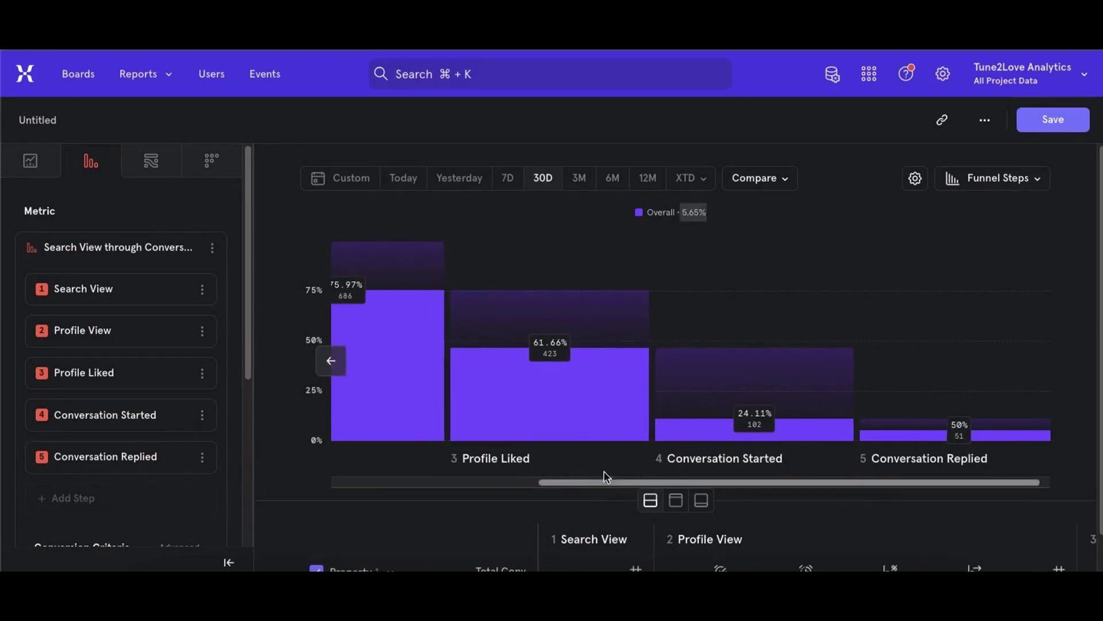
pyautogui.scroll(-1, 615, 403)
pyautogui.scroll(-1, 615, 398)
pyautogui.moveTo(575, 570); pyautogui.dragTo(932, 568)
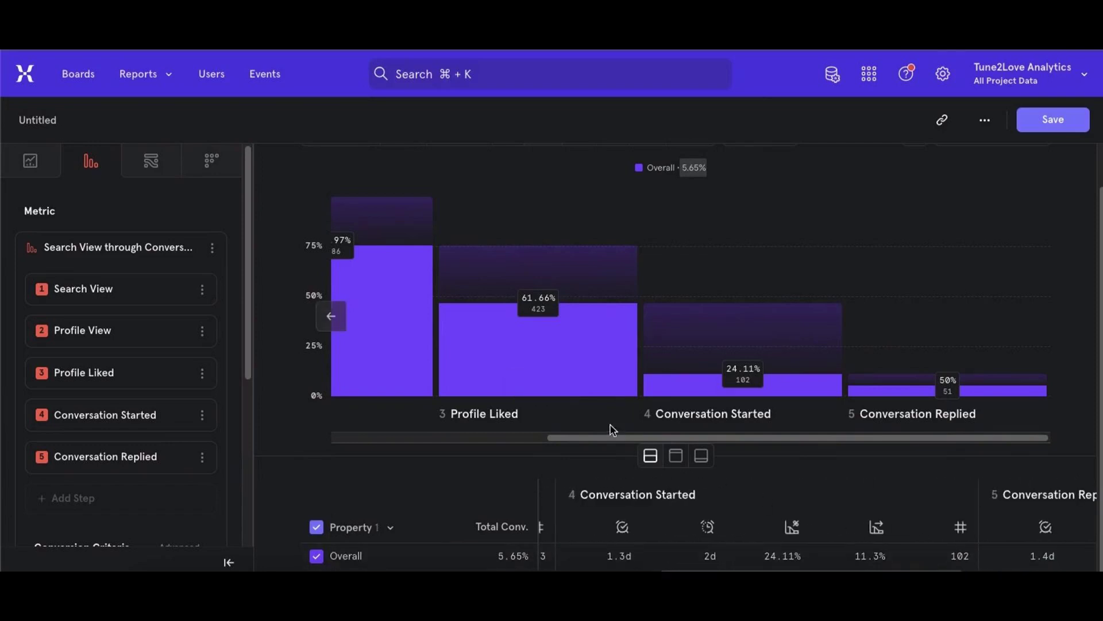
pyautogui.moveTo(613, 438); pyautogui.dragTo(543, 439)
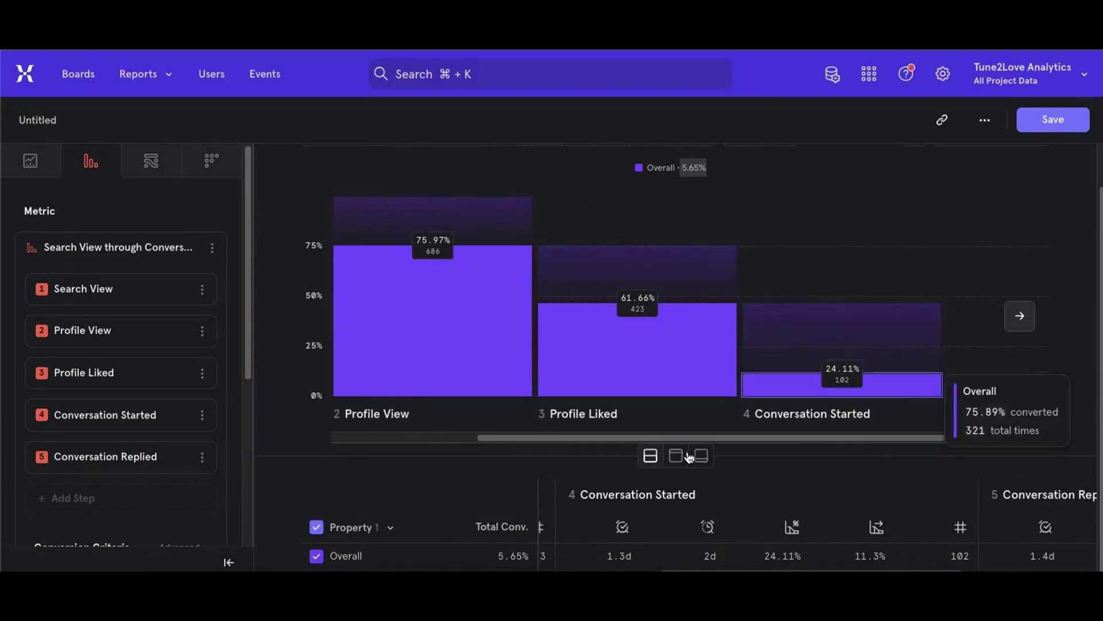
pyautogui.moveTo(700, 438); pyautogui.dragTo(800, 438)
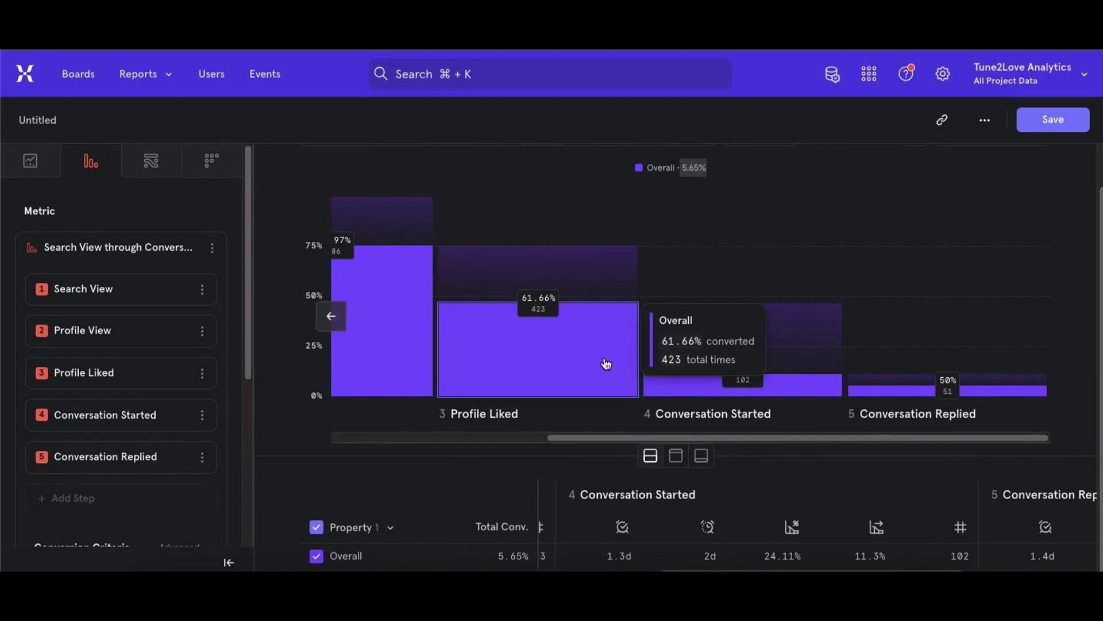
# - Break down the five-step funnel by gender and compare the conversion of men and women through the last steps
pyautogui.scroll(-5, 98, 463)
pyautogui.click(98, 465)
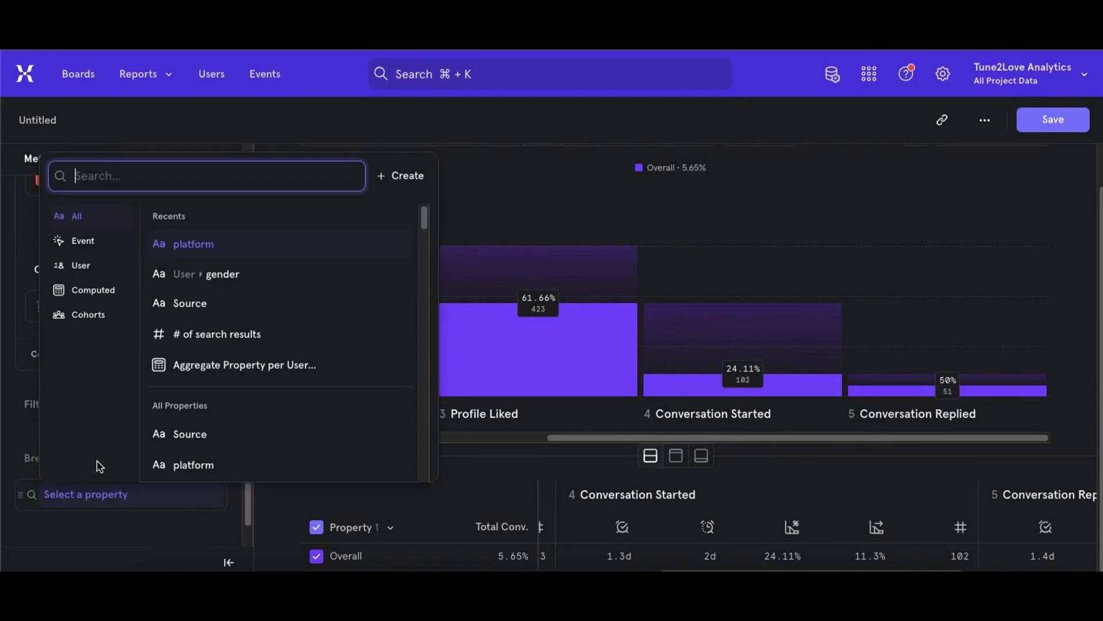
pyautogui.click(239, 273)
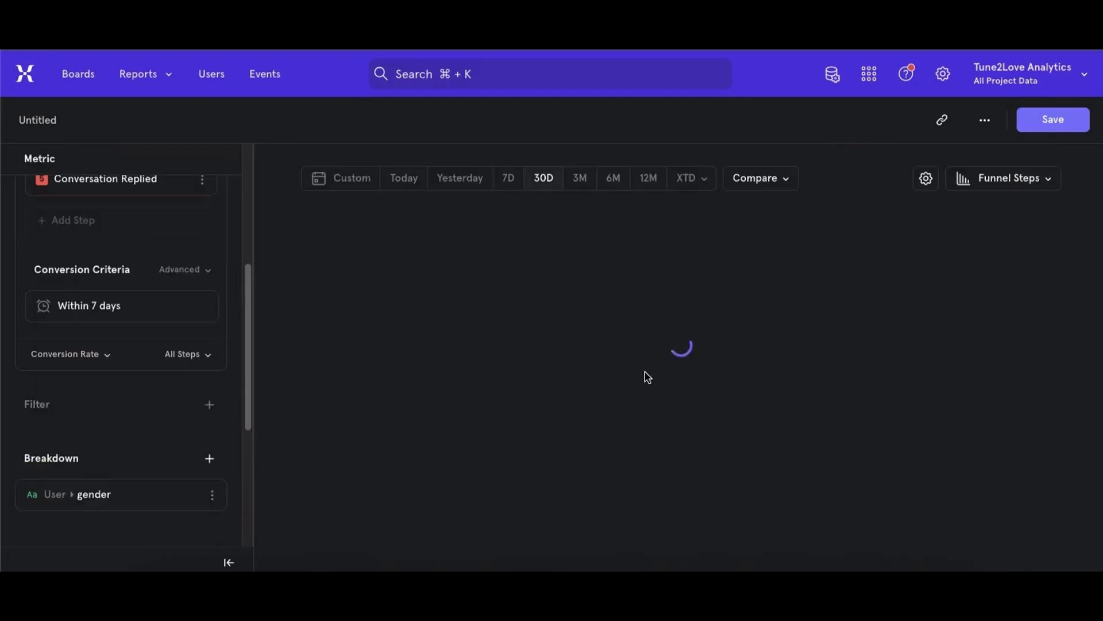
pyautogui.moveTo(620, 485); pyautogui.dragTo(862, 479)
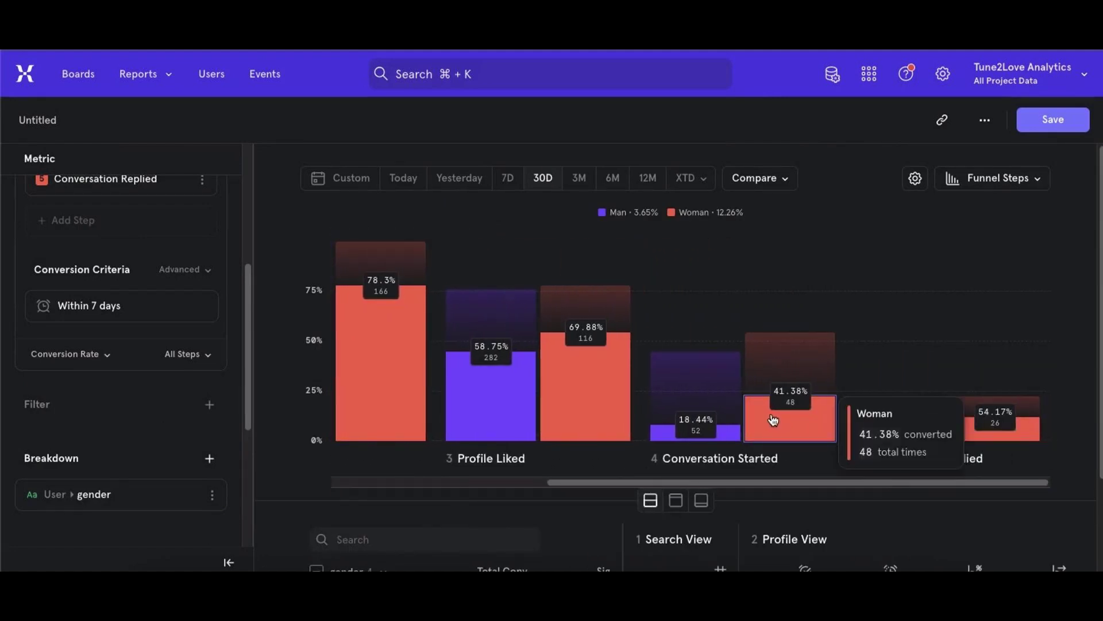
pyautogui.moveTo(715, 212); pyautogui.dragTo(758, 221)
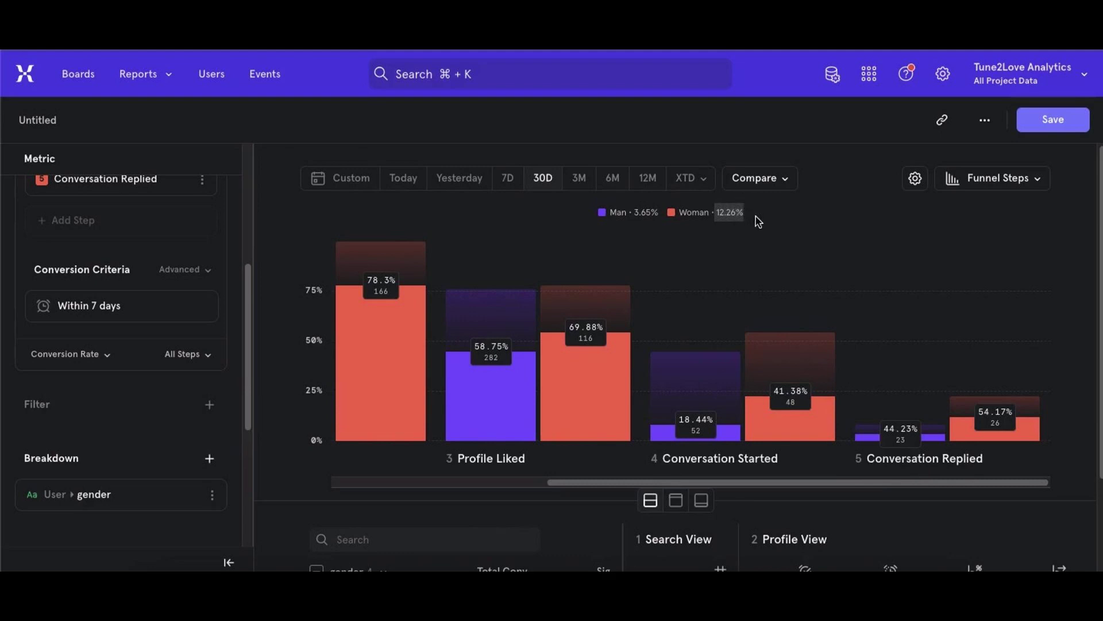
pyautogui.click(728, 240)
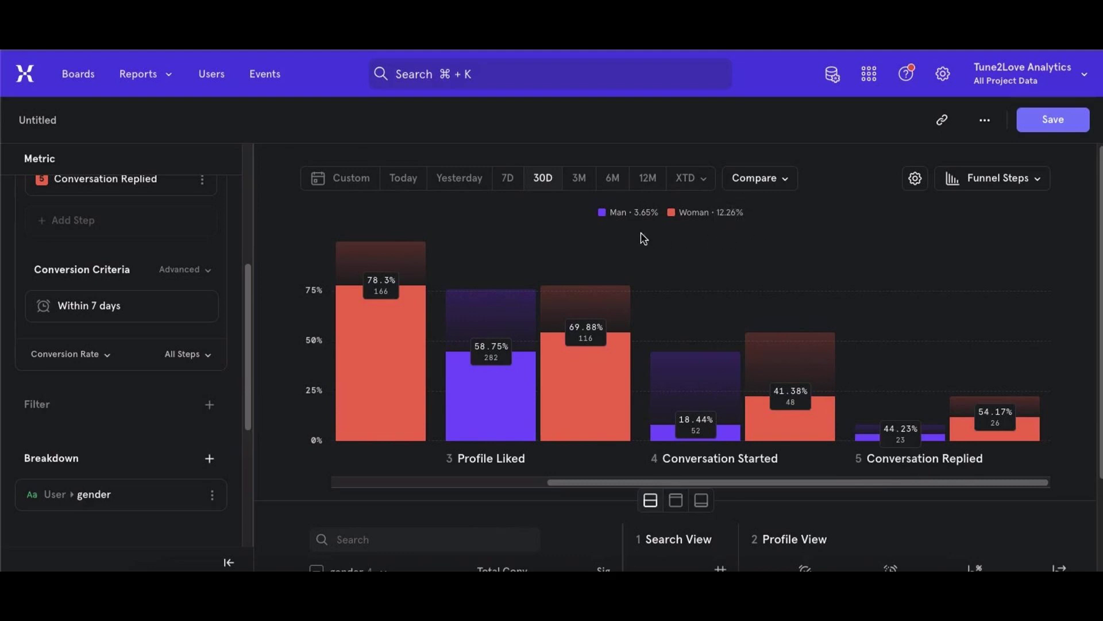
pyautogui.click(731, 485)
pyautogui.moveTo(732, 484); pyautogui.dragTo(827, 507)
# - Change the five-step funnel's breakdown to platform and compare desktop with PWA through Conversation Replied
pyautogui.click(94, 494)
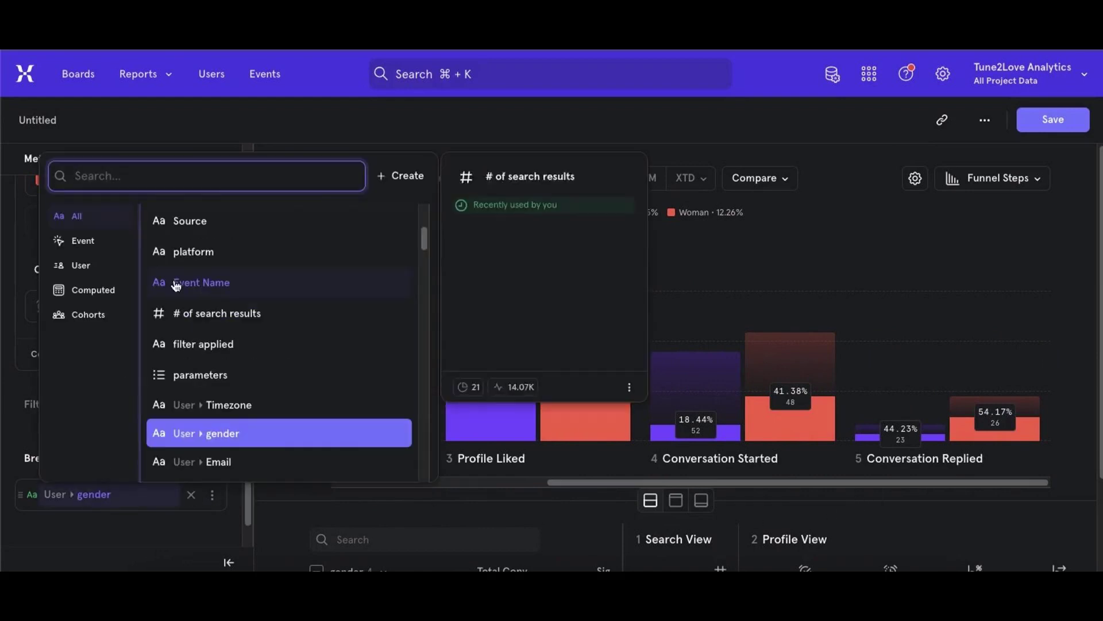
pyautogui.click(190, 253)
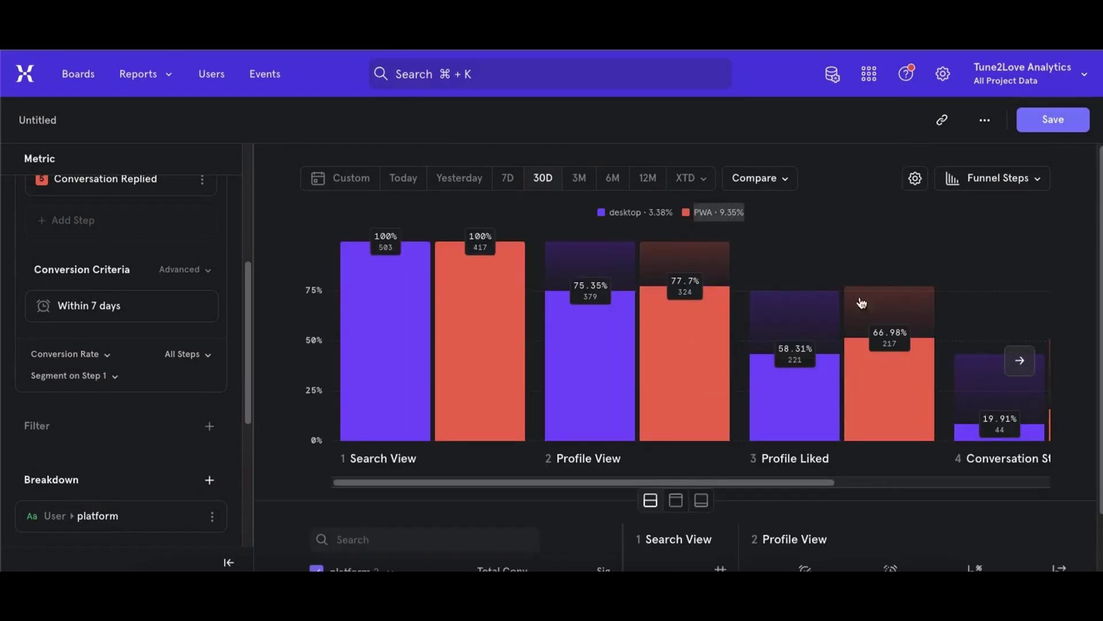
pyautogui.moveTo(818, 483); pyautogui.dragTo(1053, 481)
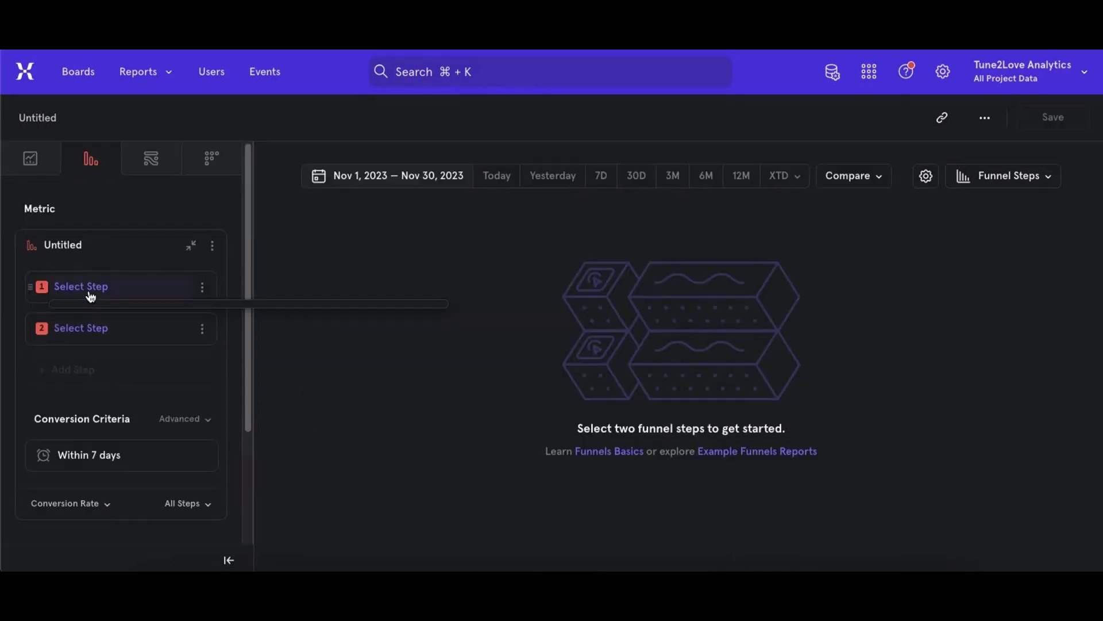
# - In the blank November 2023 funnel, set Auth Completed and Photo Step Completed as steps and break it down by platform
pyautogui.click(91, 291)
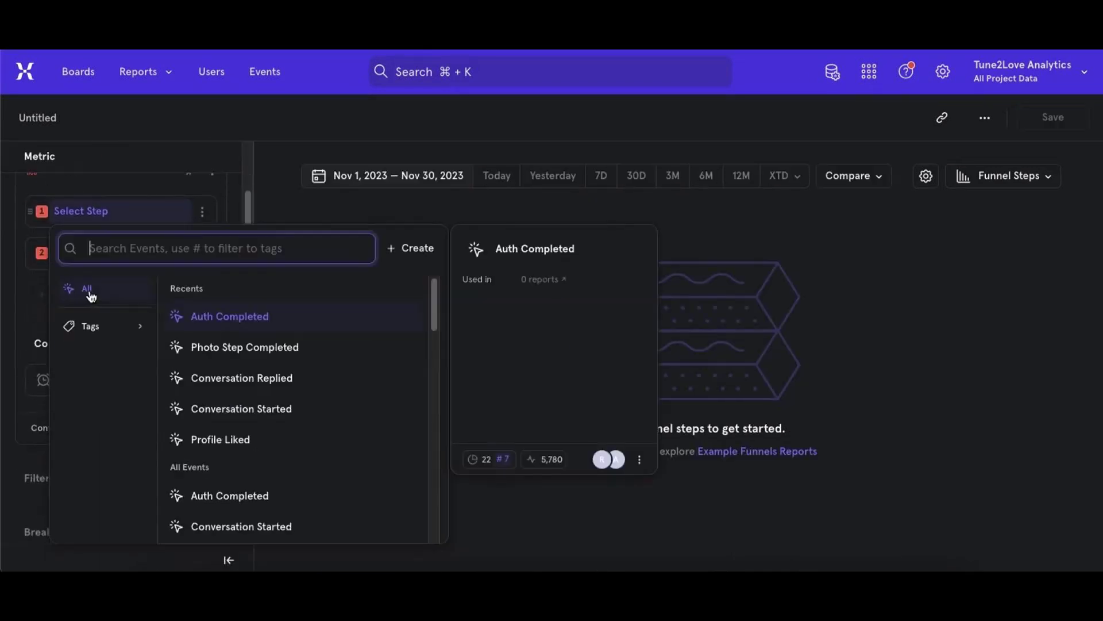
pyautogui.click(230, 317)
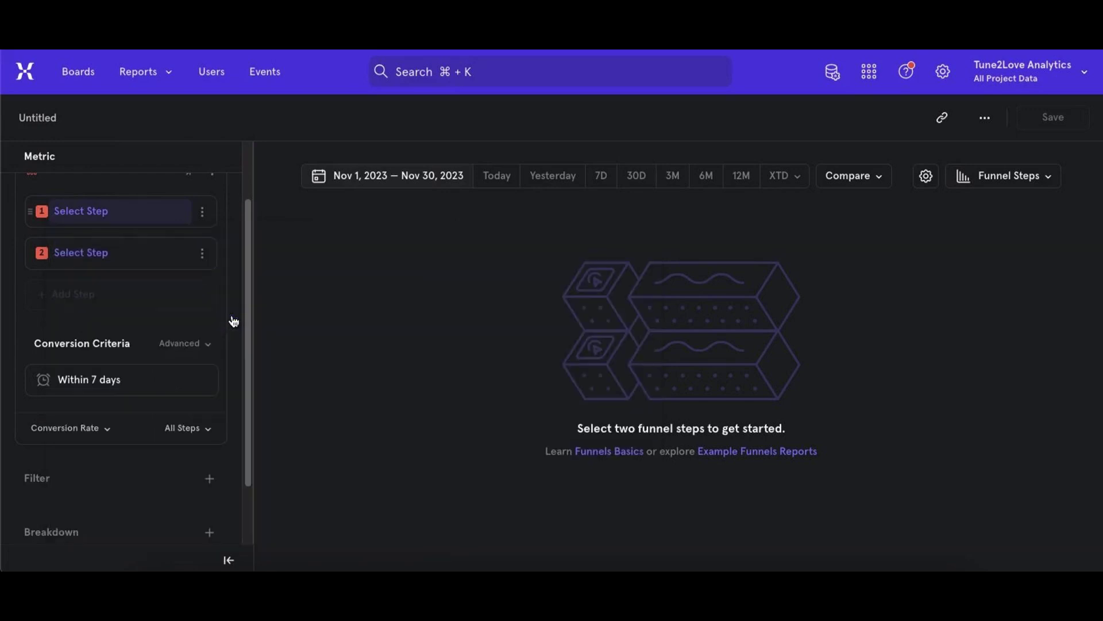
pyautogui.click(100, 257)
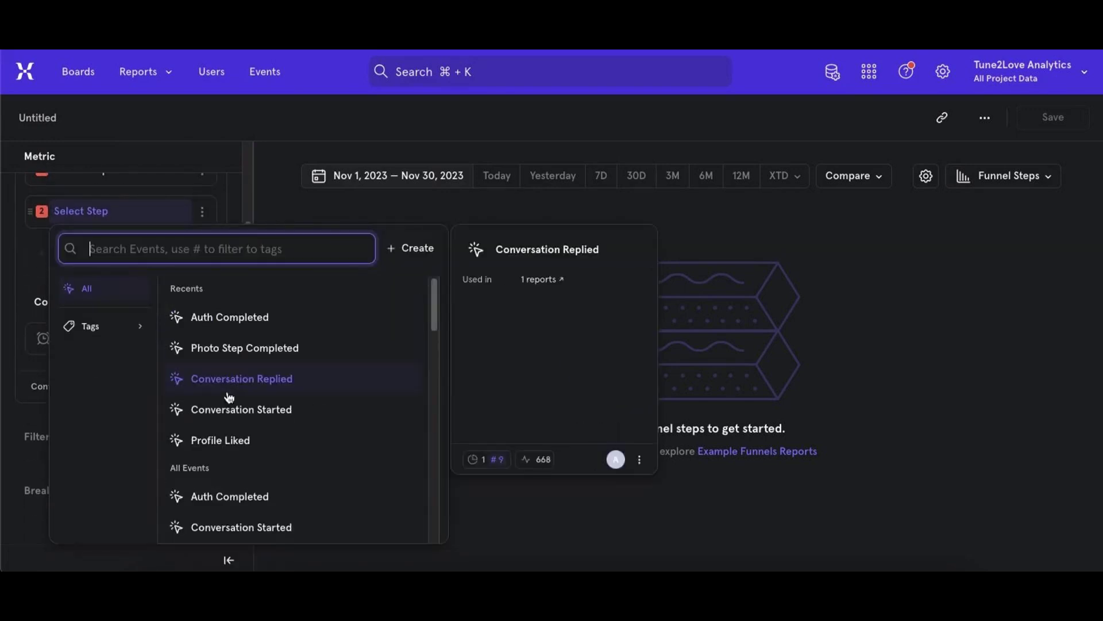
pyautogui.click(225, 350)
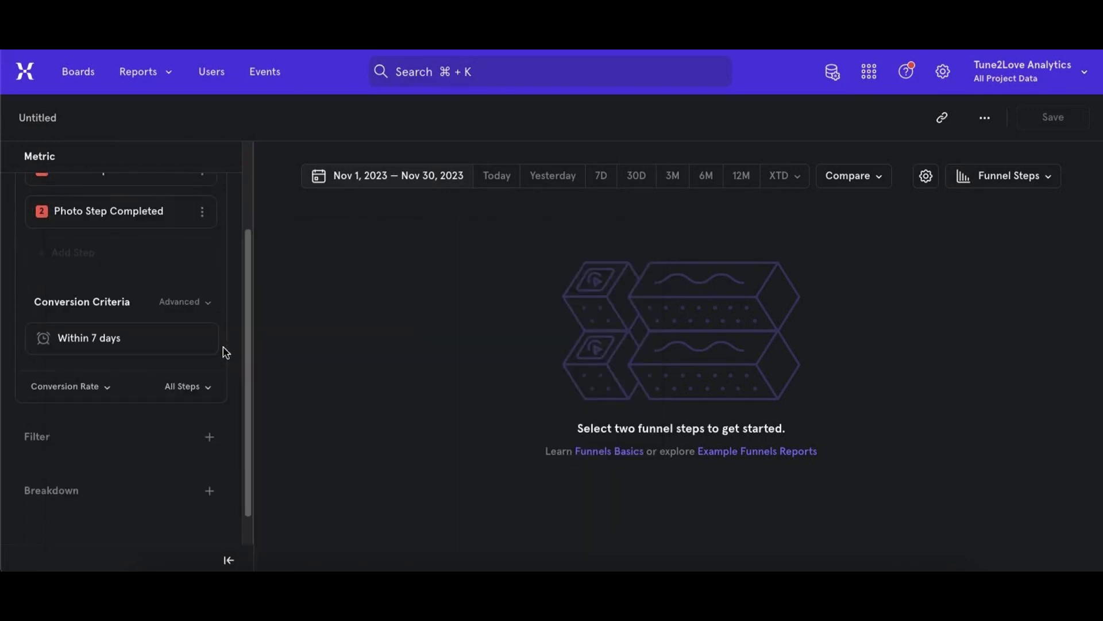
pyautogui.click(57, 489)
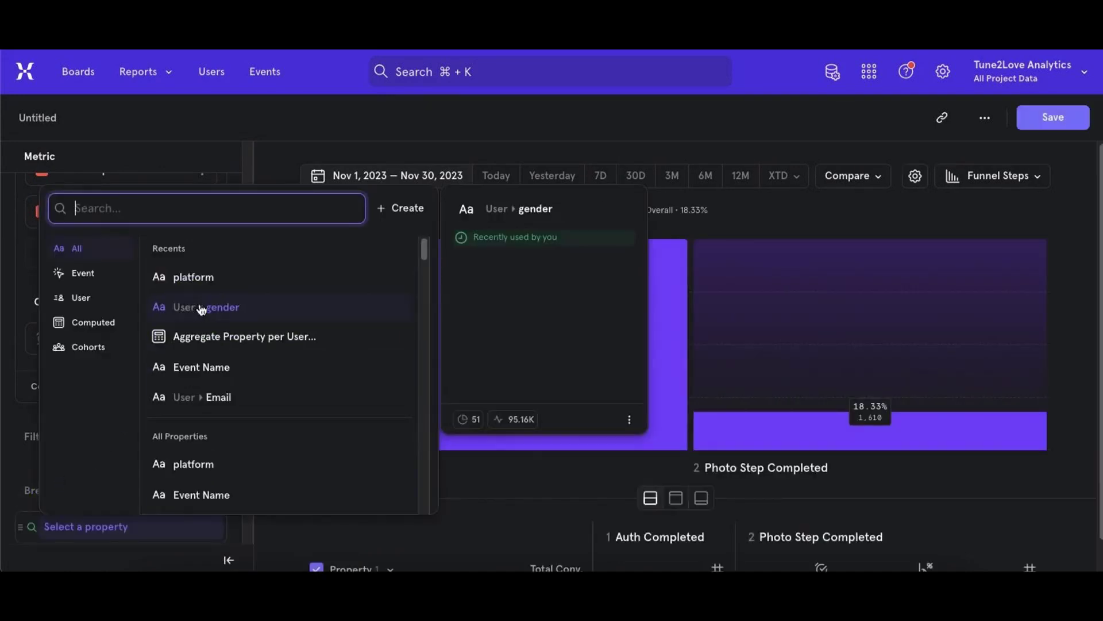
pyautogui.click(195, 278)
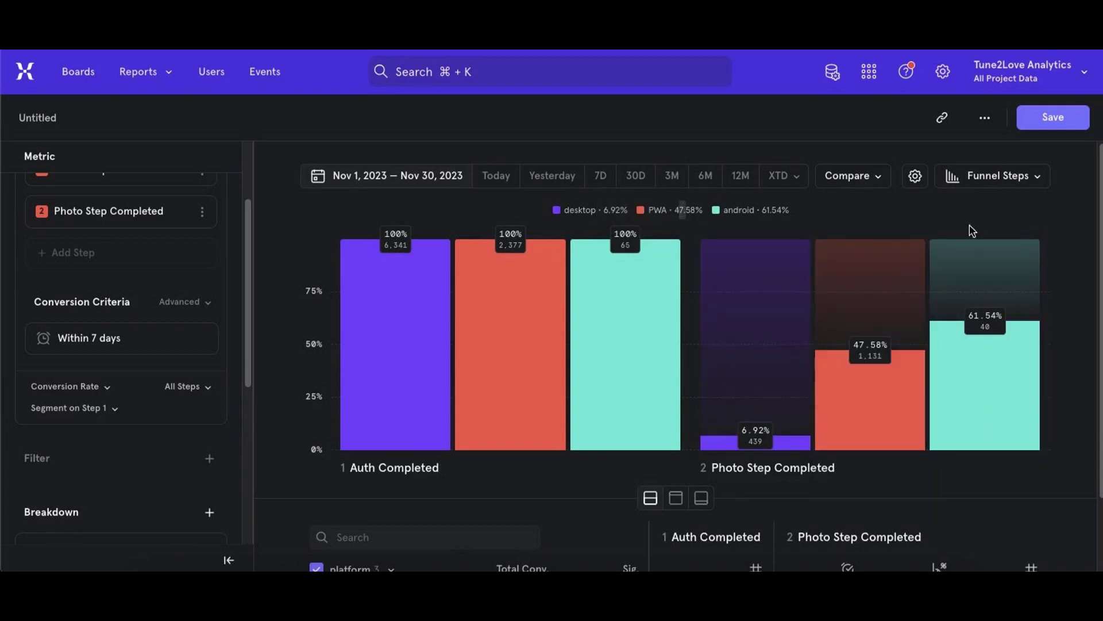
# - Compare desktop, PWA and android conversion from Auth Completed to Photo Step Completed in the funnel chart and table
pyautogui.scroll(-2, 1058, 223)
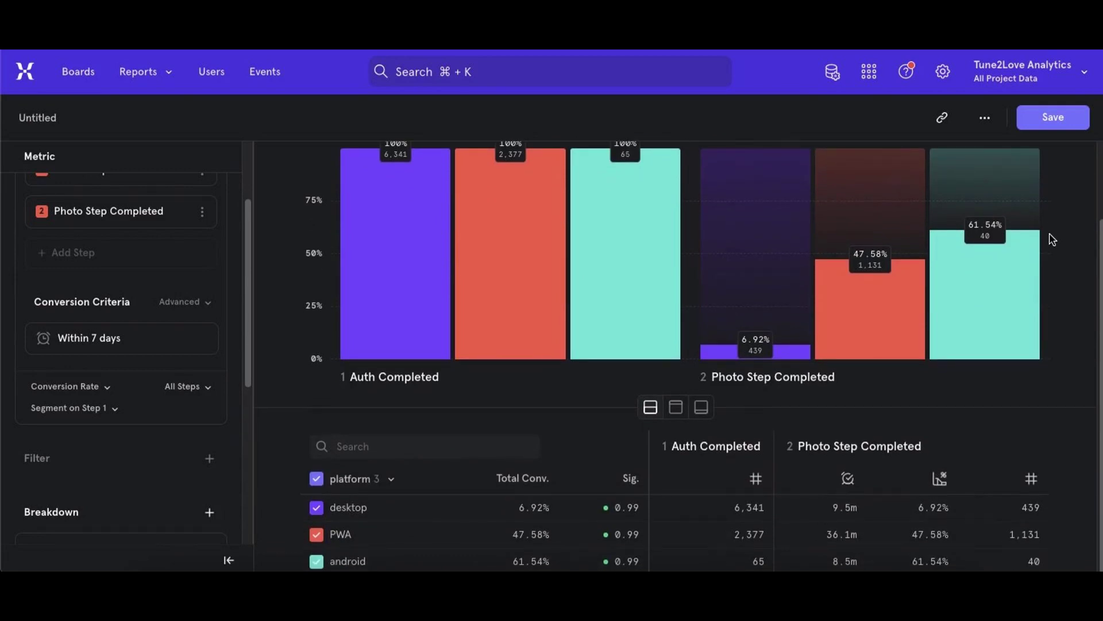
pyautogui.scroll(1, 1052, 239)
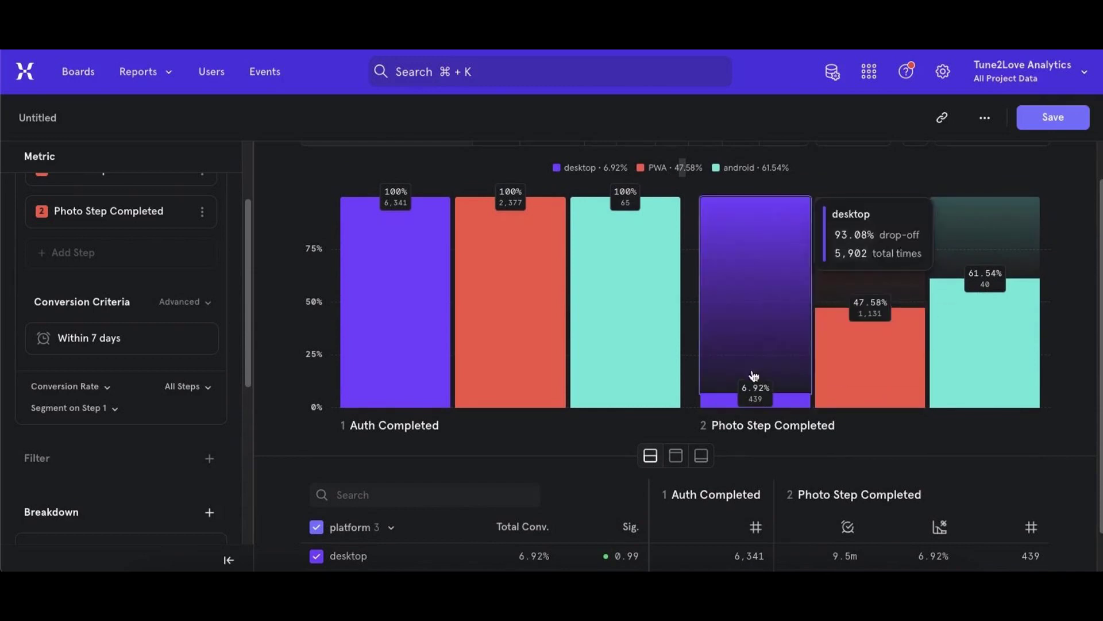
pyautogui.scroll(-1, 598, 401)
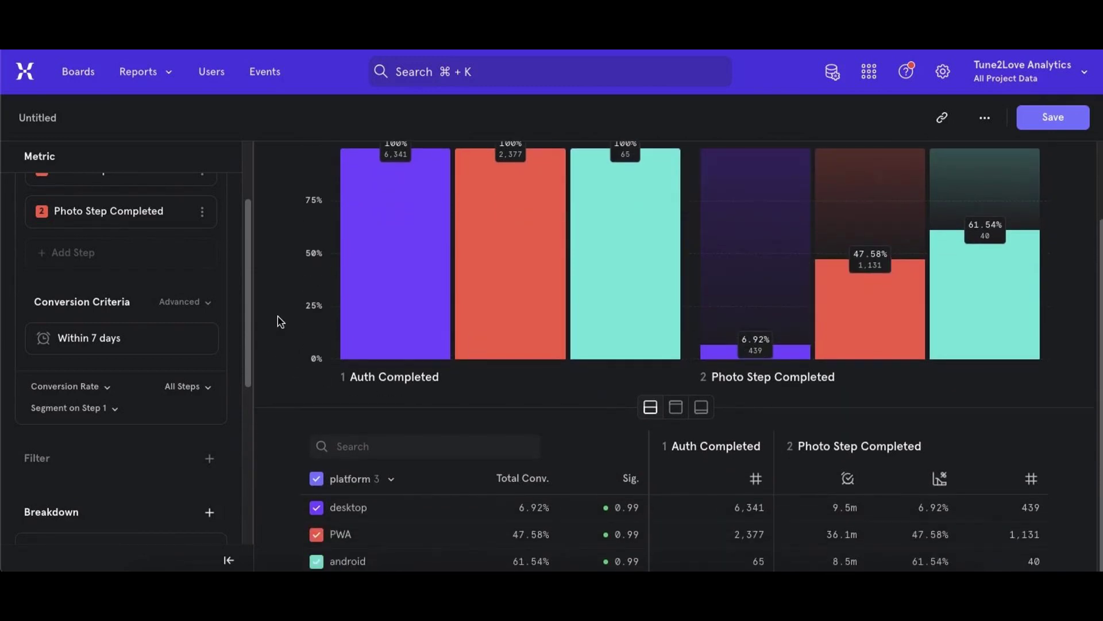
pyautogui.scroll(2, 279, 321)
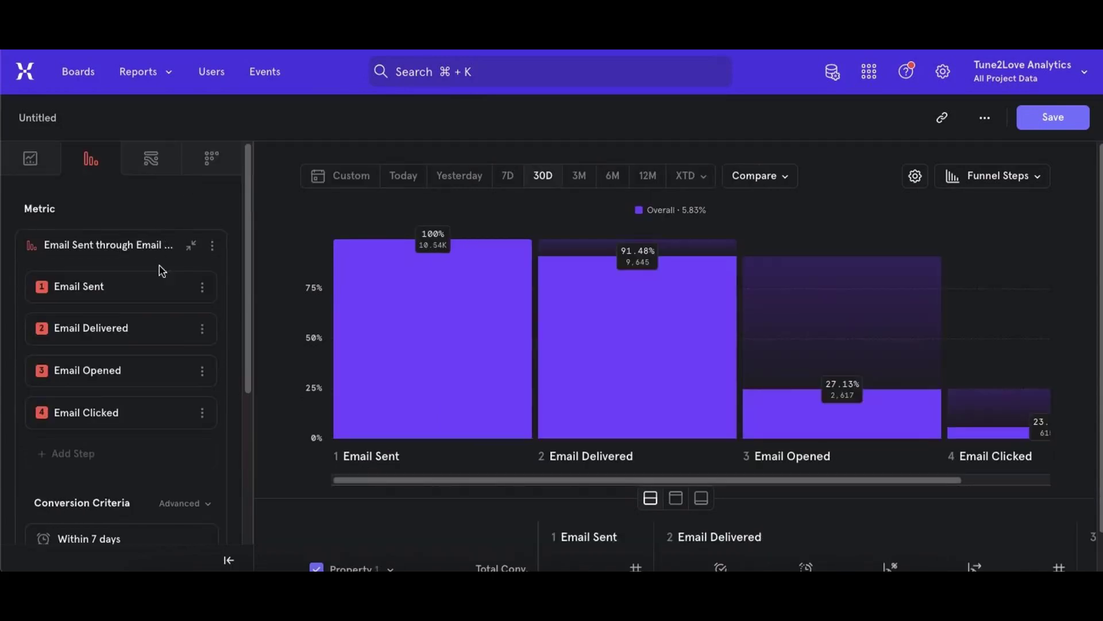
# - Examine the conversion at each step of the 30-day email funnel from Email Sent through Email Clicked
pyautogui.click(159, 287)
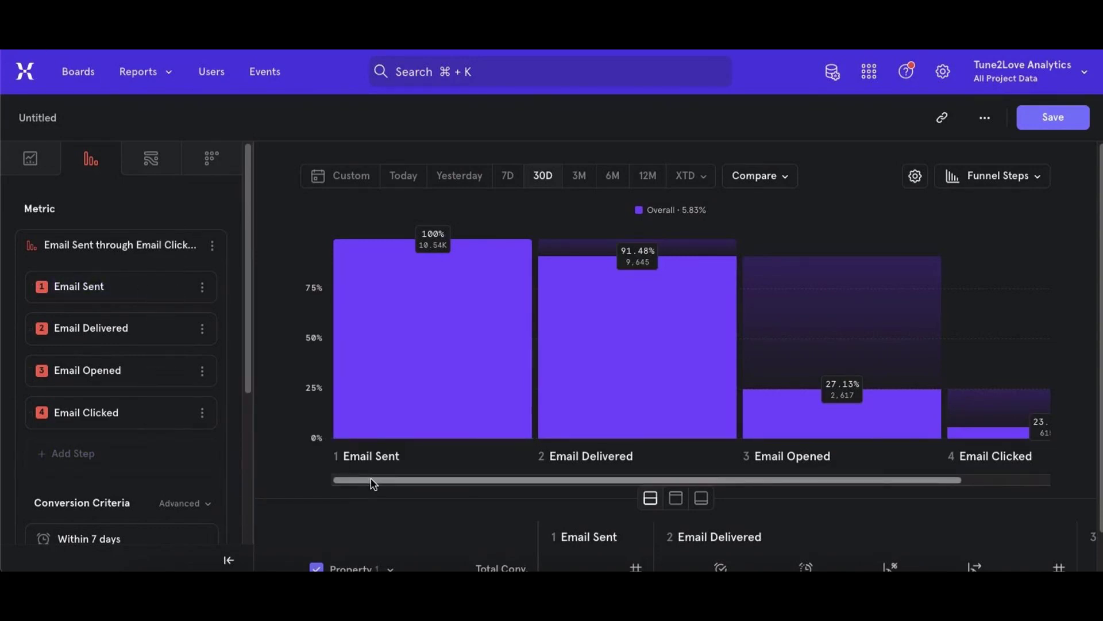
pyautogui.moveTo(374, 483); pyautogui.dragTo(343, 488)
pyautogui.moveTo(392, 415)
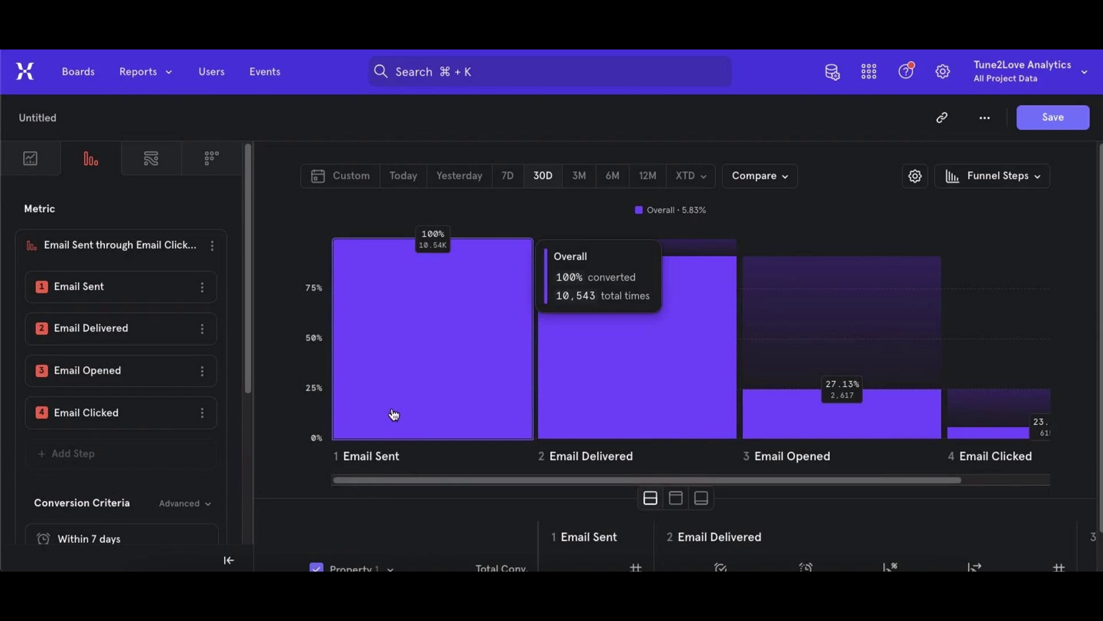
pyautogui.moveTo(448, 481); pyautogui.dragTo(618, 468)
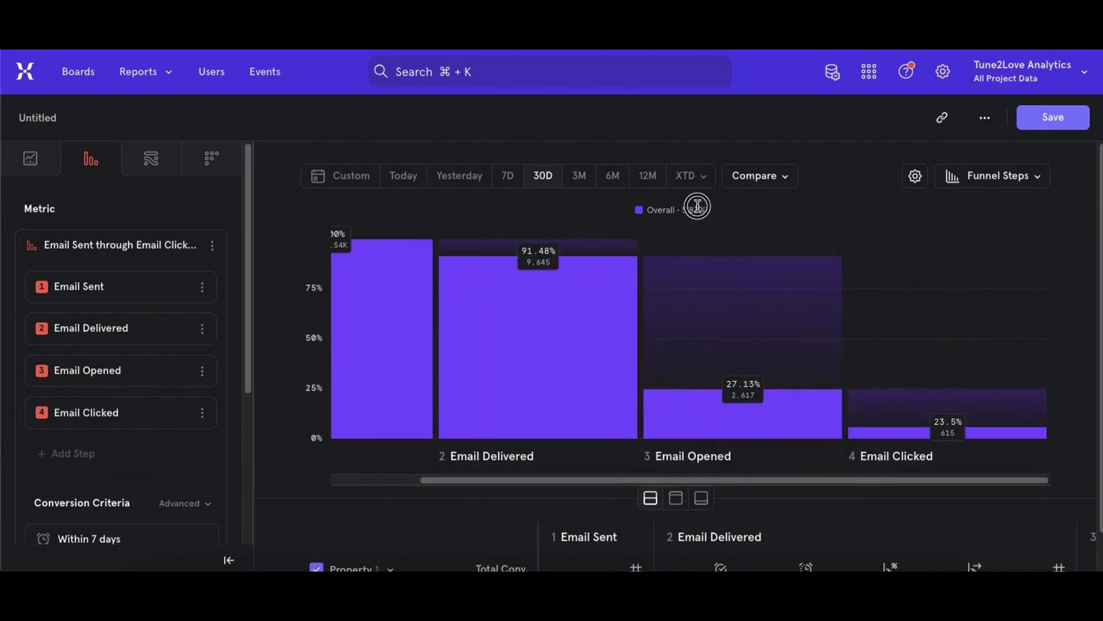
# - Break down the email funnel by subject
pyautogui.scroll(-4, 209, 443)
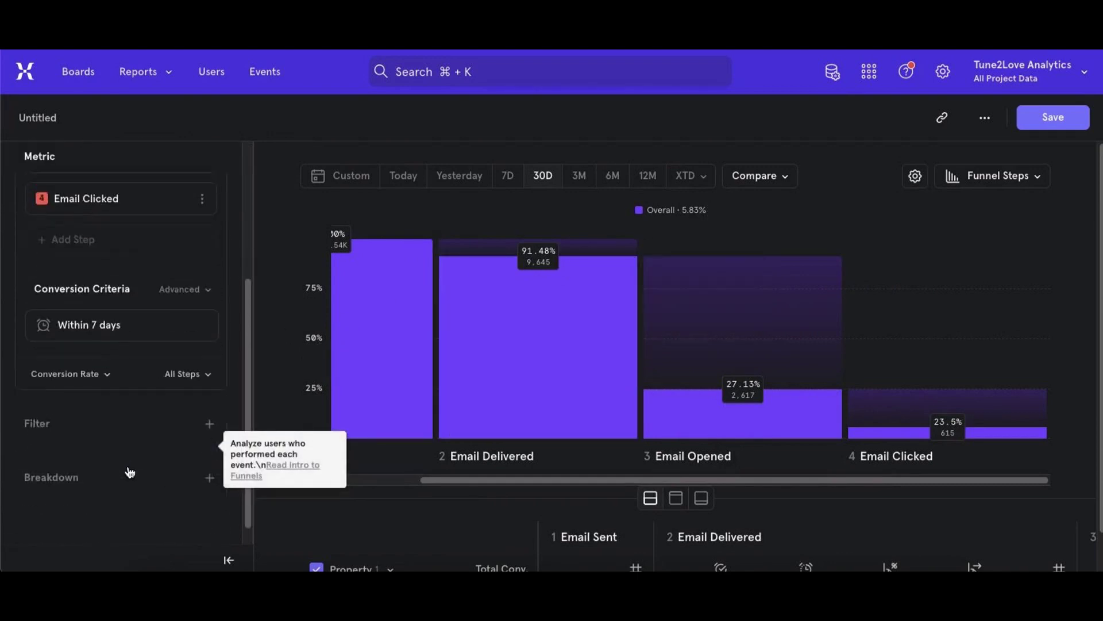
pyautogui.click(66, 464)
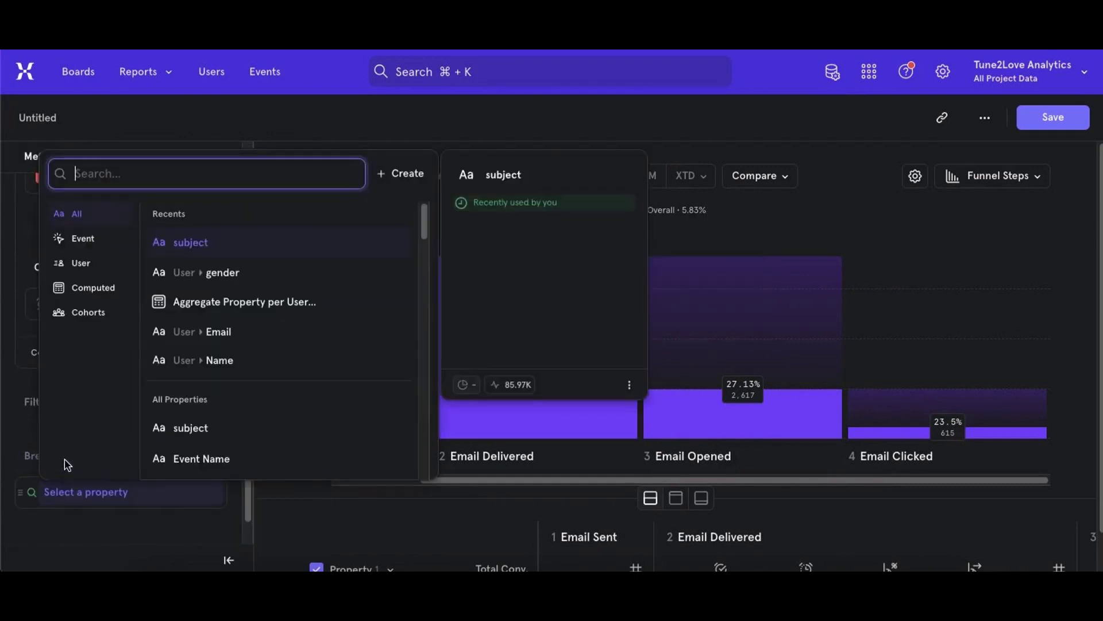
pyautogui.click(190, 244)
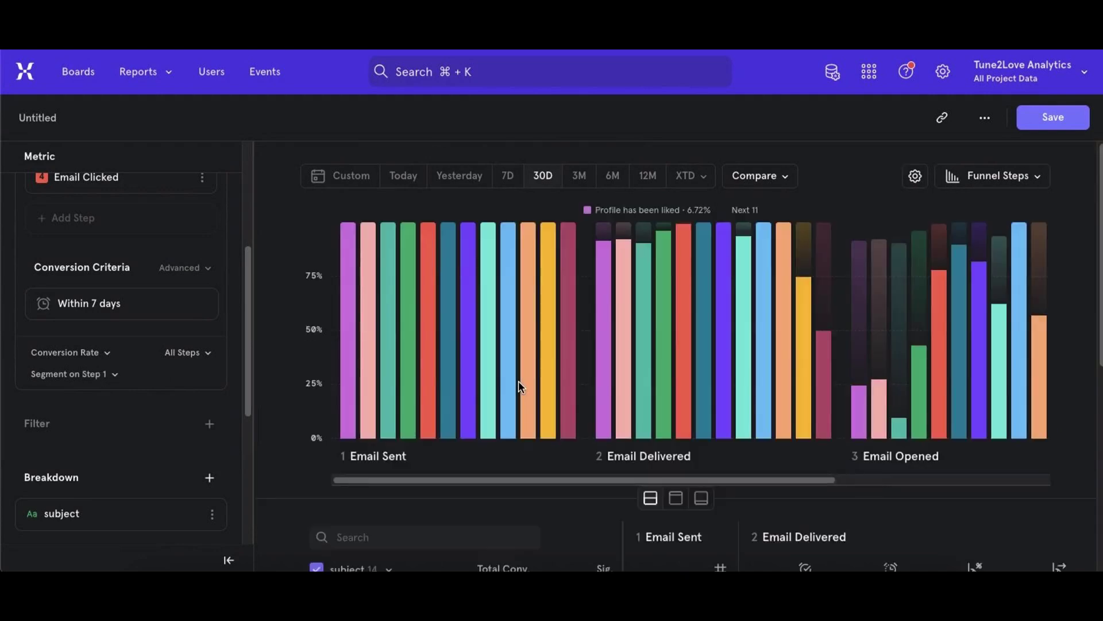
# - Sort the email funnel table by total conversion, highest first, and compare the New message and Profile has been liked subjects
pyautogui.scroll(-5, 519, 385)
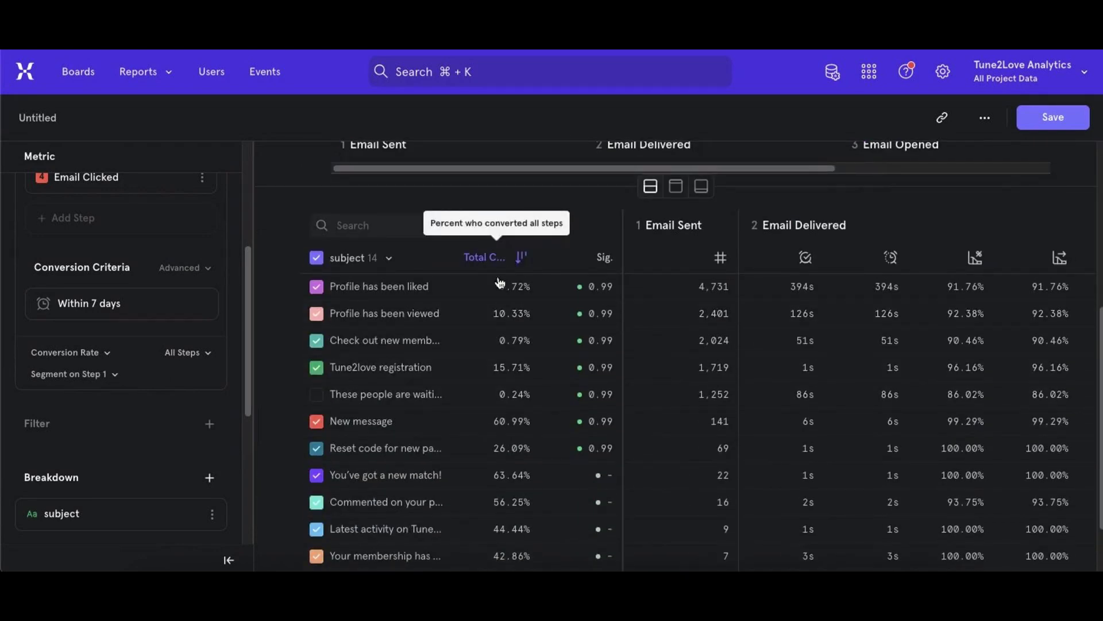
pyautogui.click(488, 256)
pyautogui.moveTo(493, 314); pyautogui.dragTo(530, 312)
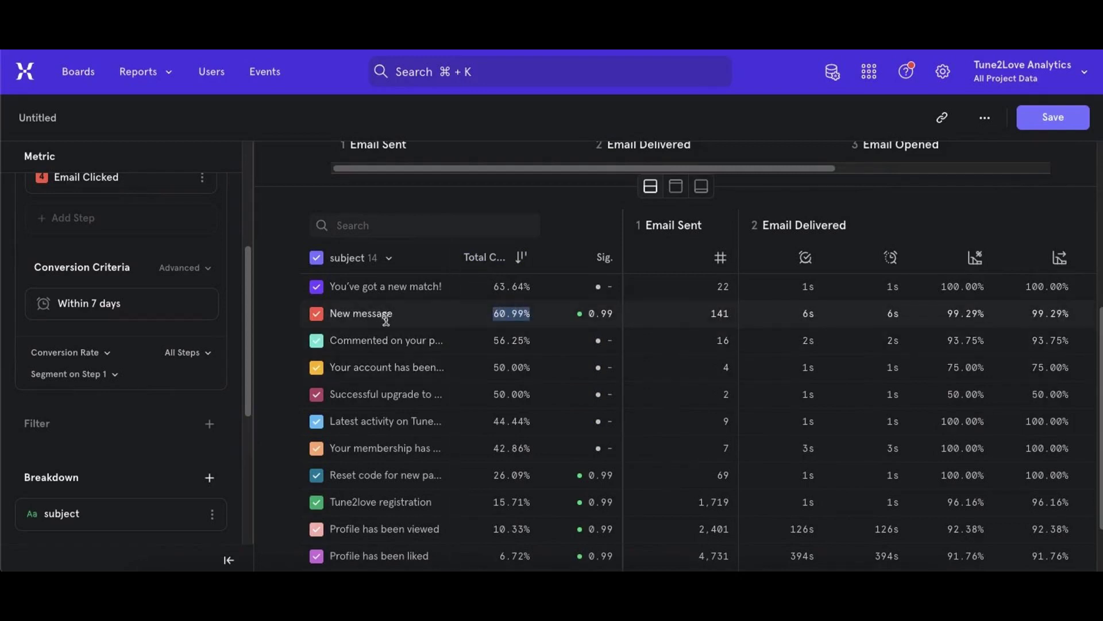
pyautogui.scroll(-3, 443, 352)
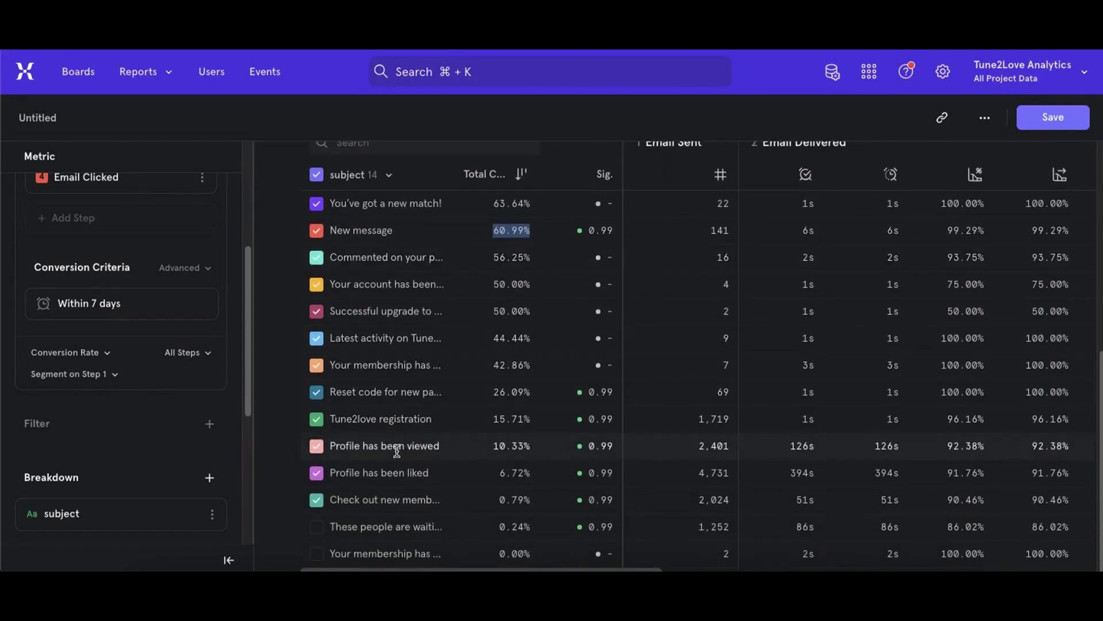
pyautogui.moveTo(332, 473); pyautogui.dragTo(446, 471)
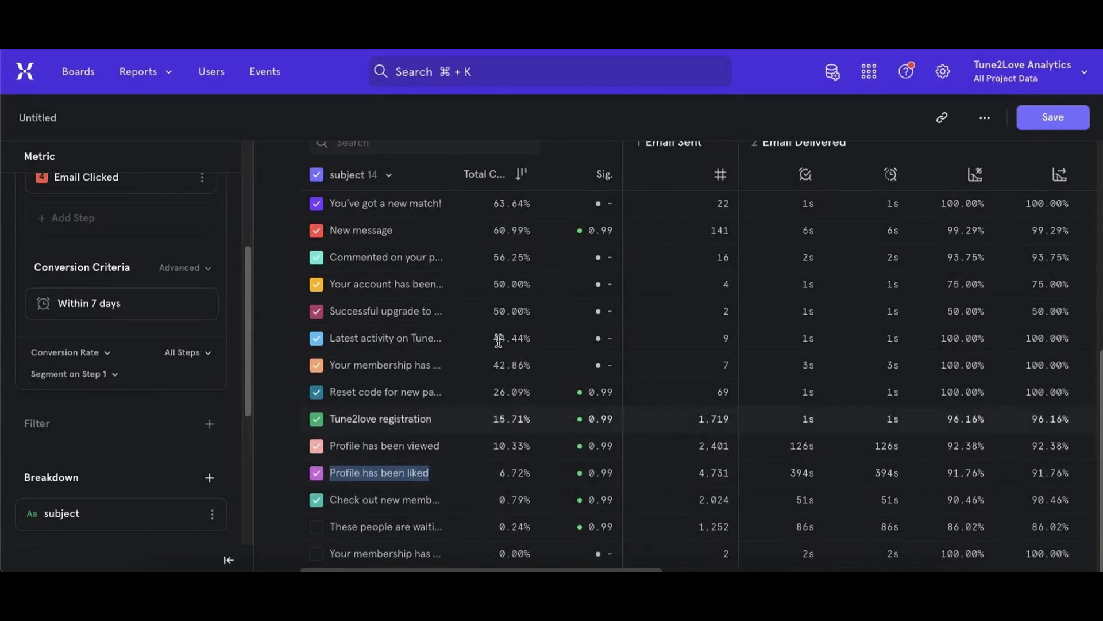
# - Compare the email subjects at the Email Opened and Email Clicked steps in the funnel chart
pyautogui.scroll(6, 494, 402)
pyautogui.moveTo(458, 483); pyautogui.dragTo(684, 446)
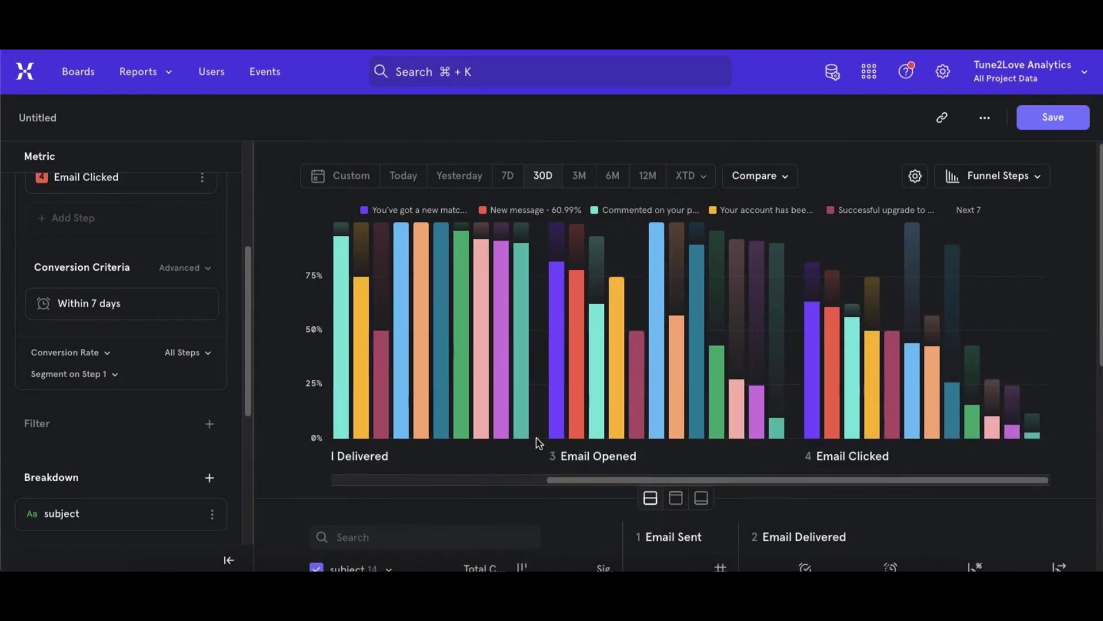
pyautogui.moveTo(556, 422)
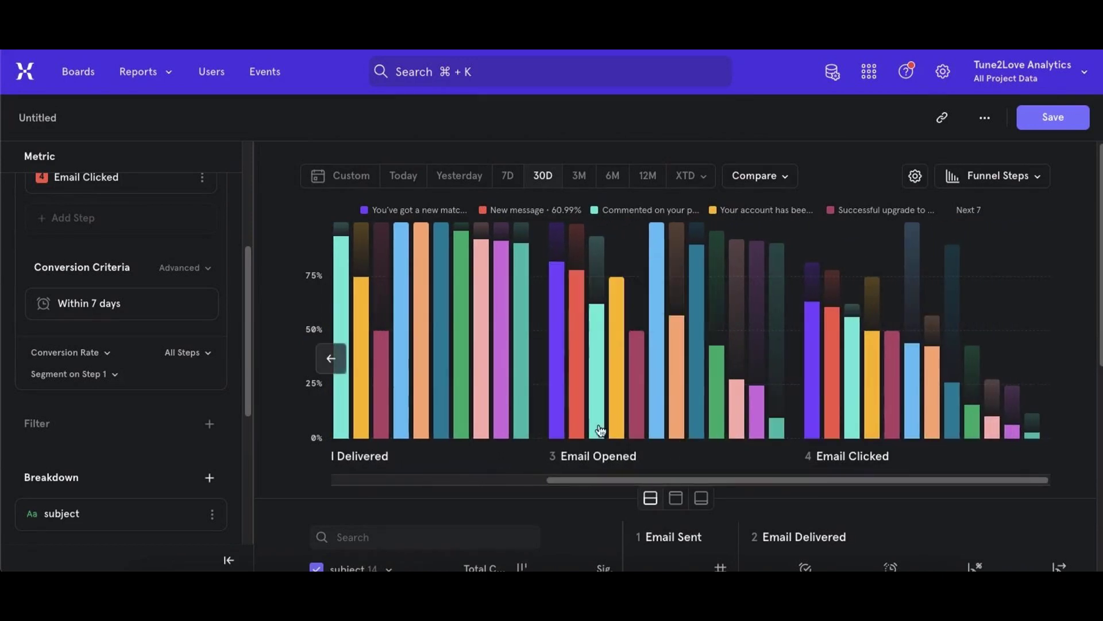
pyautogui.moveTo(809, 419)
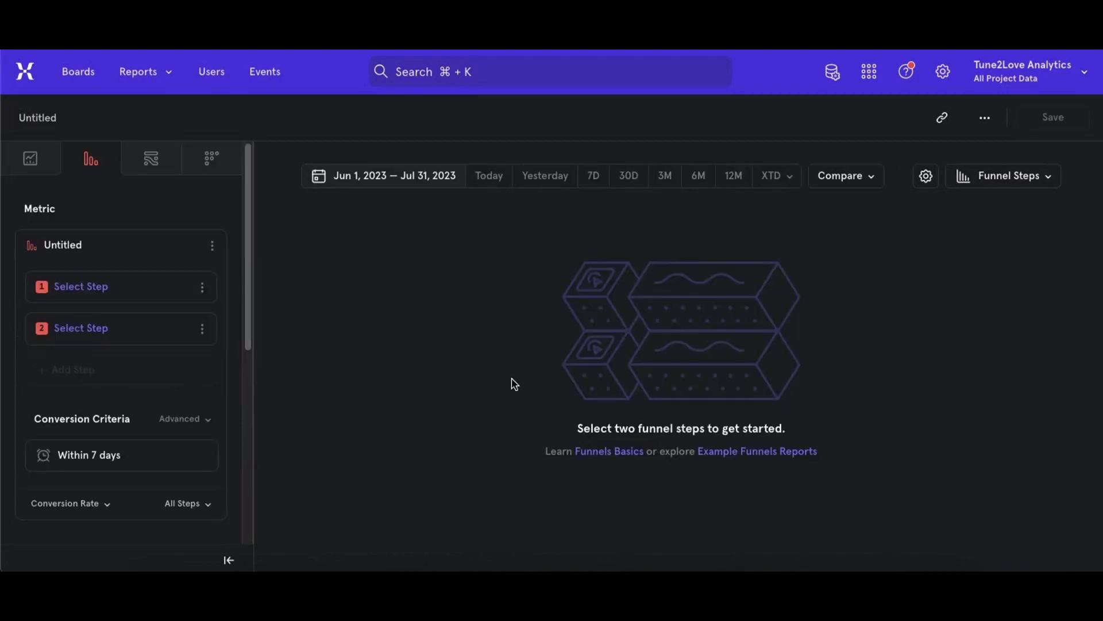
# - In the blank June to July 2023 funnel, set Paywall View and Vip Purchased as steps and check the overall conversion
pyautogui.click(109, 287)
pyautogui.click(229, 327)
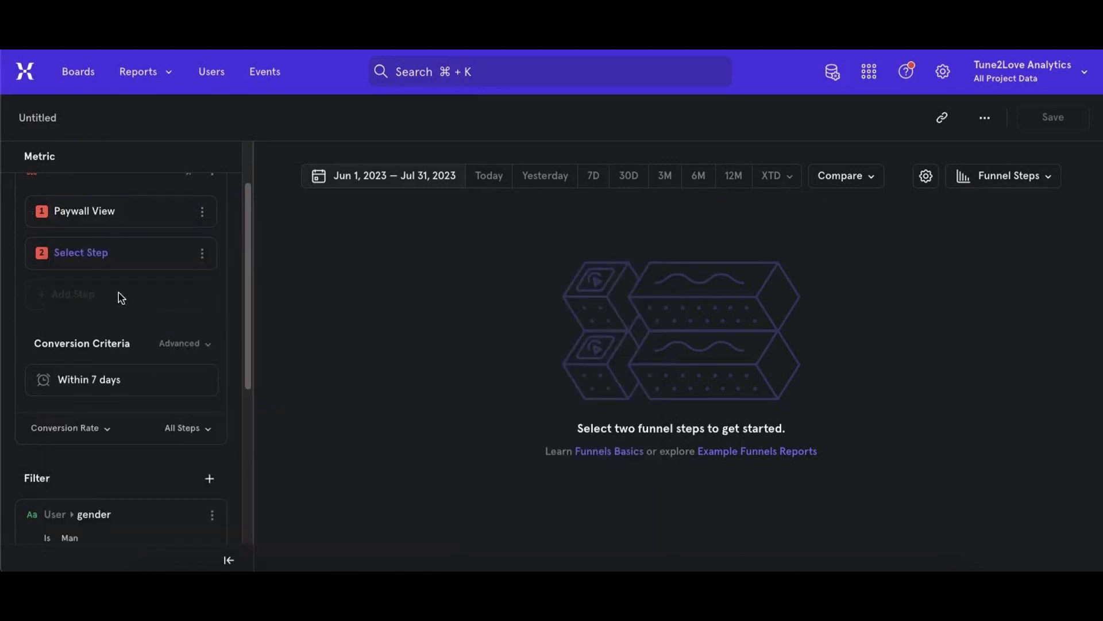
pyautogui.click(76, 263)
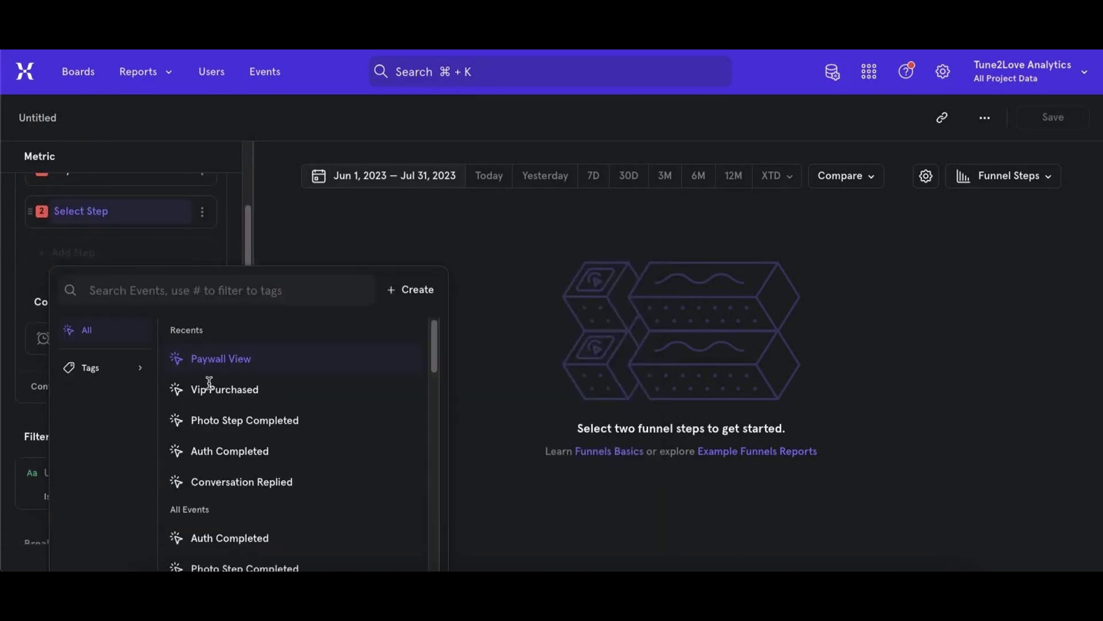
pyautogui.click(226, 349)
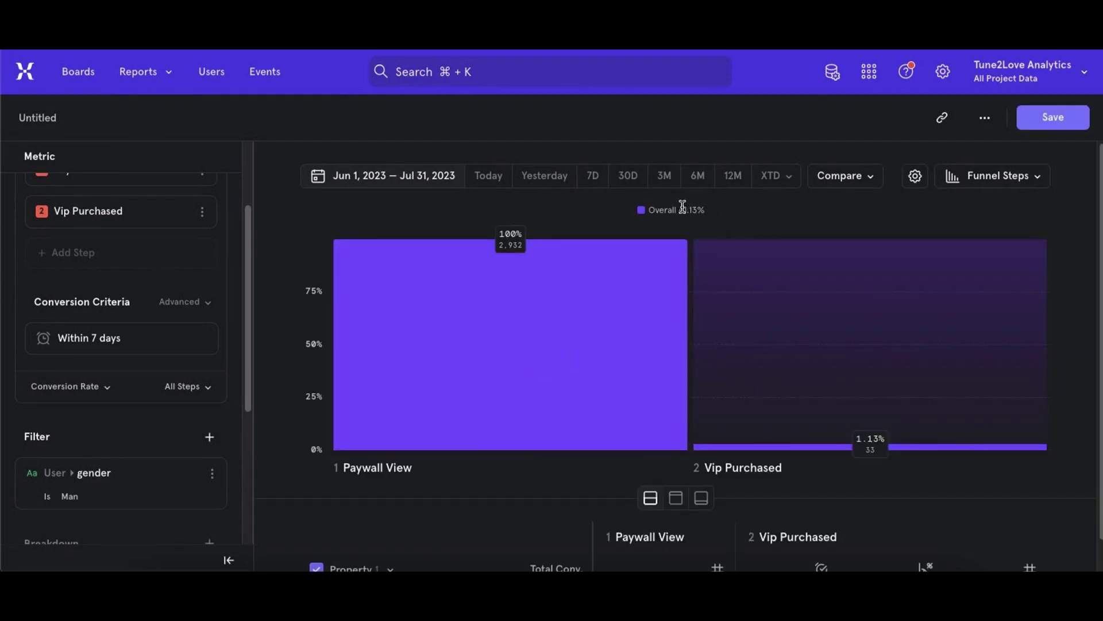
pyautogui.moveTo(685, 210); pyautogui.dragTo(712, 213)
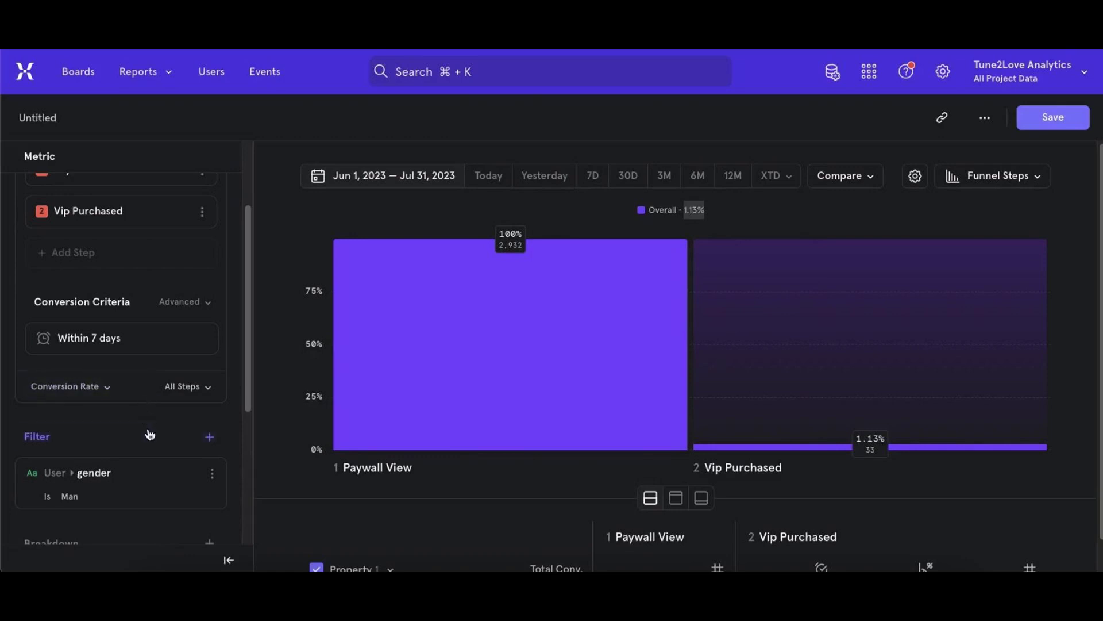
# - Break down the Paywall View to Vip Purchased funnel by platform and compare the platforms' conversion in the chart and table
pyautogui.moveTo(150, 435)
pyautogui.scroll(-5, 149, 435)
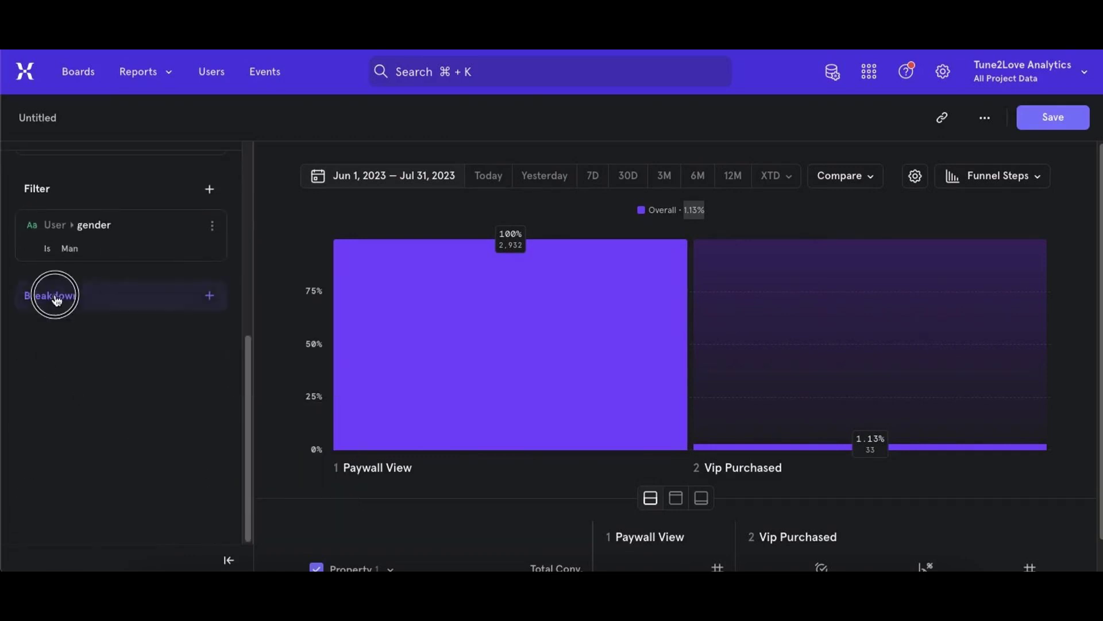
pyautogui.click(58, 297)
pyautogui.click(193, 419)
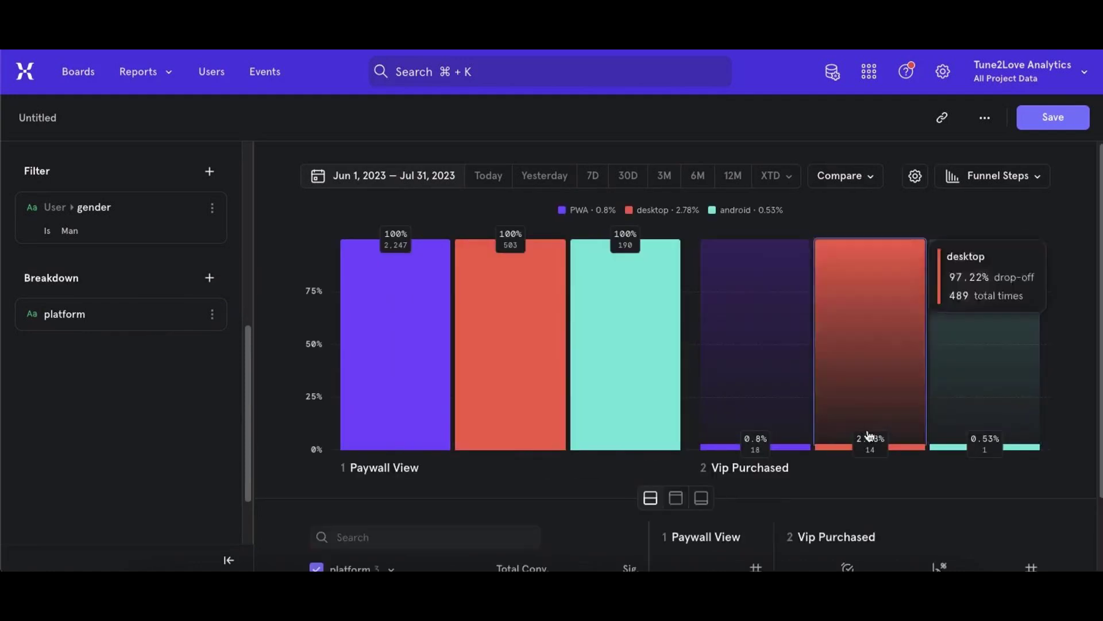
pyautogui.scroll(-2, 857, 419)
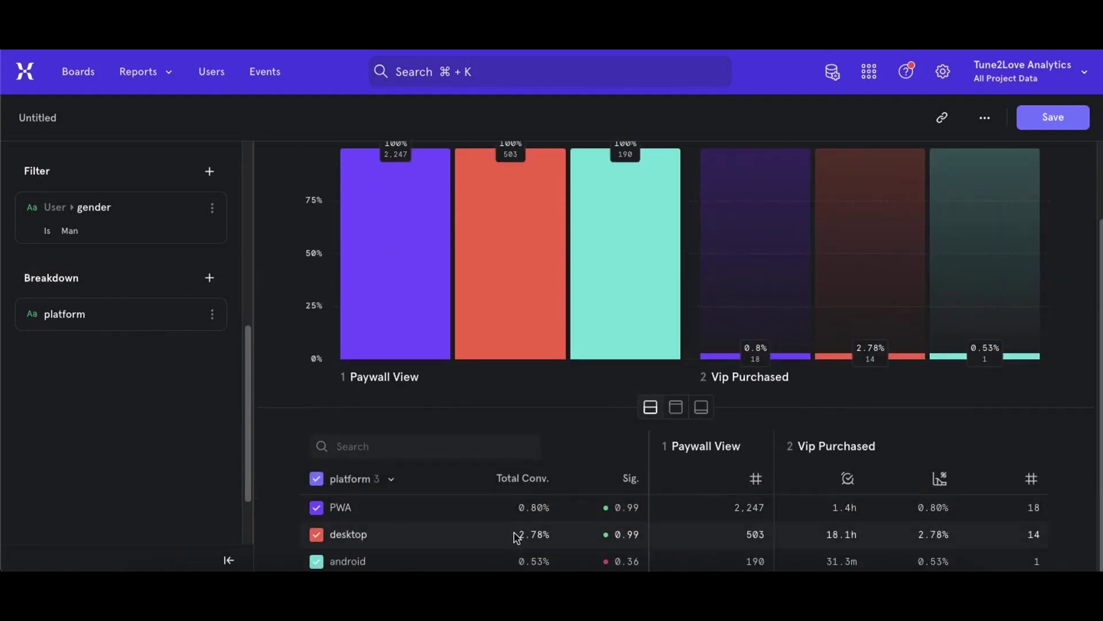
pyautogui.moveTo(517, 534); pyautogui.dragTo(554, 537)
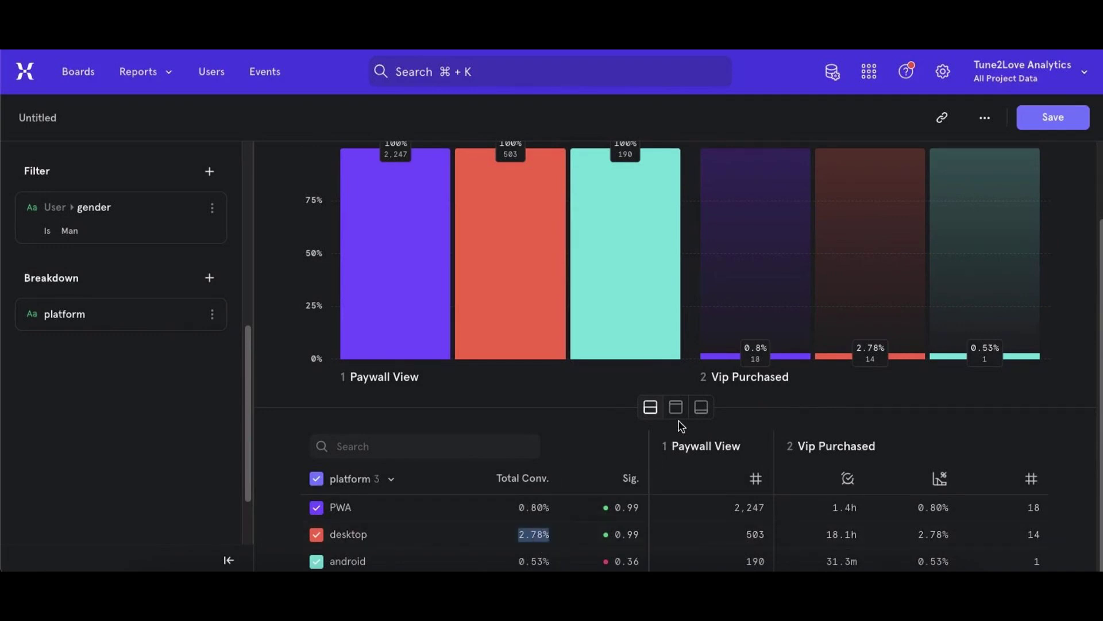
pyautogui.scroll(2, 681, 426)
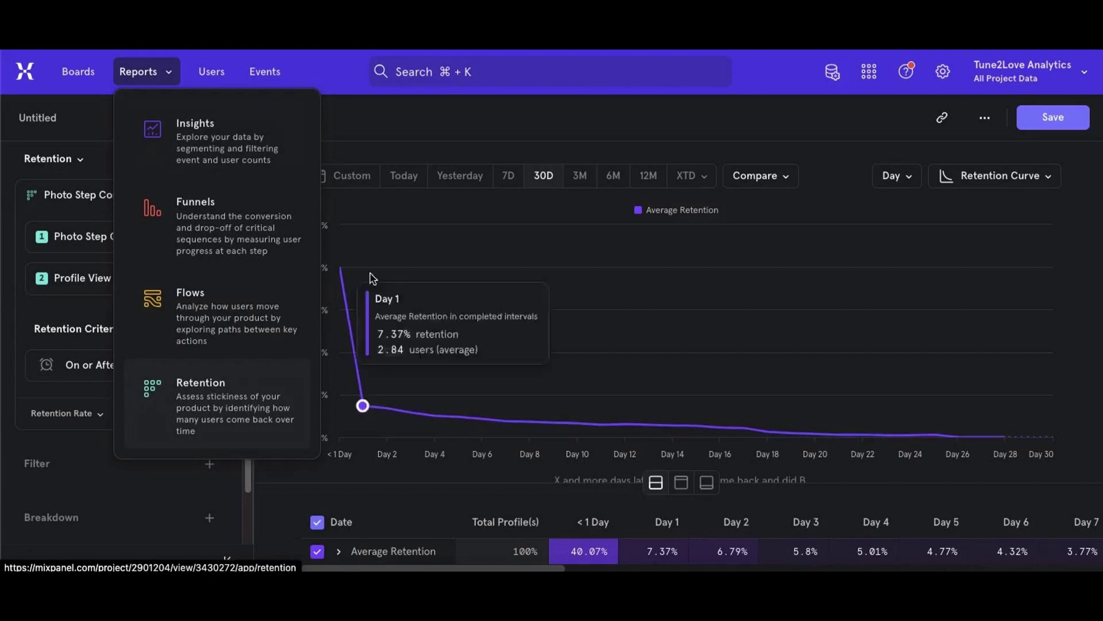
# - Break down the Photo Step Completed to Profile View retention report by gender and compare the Man and Woman curves on Day 1
pyautogui.click(386, 214)
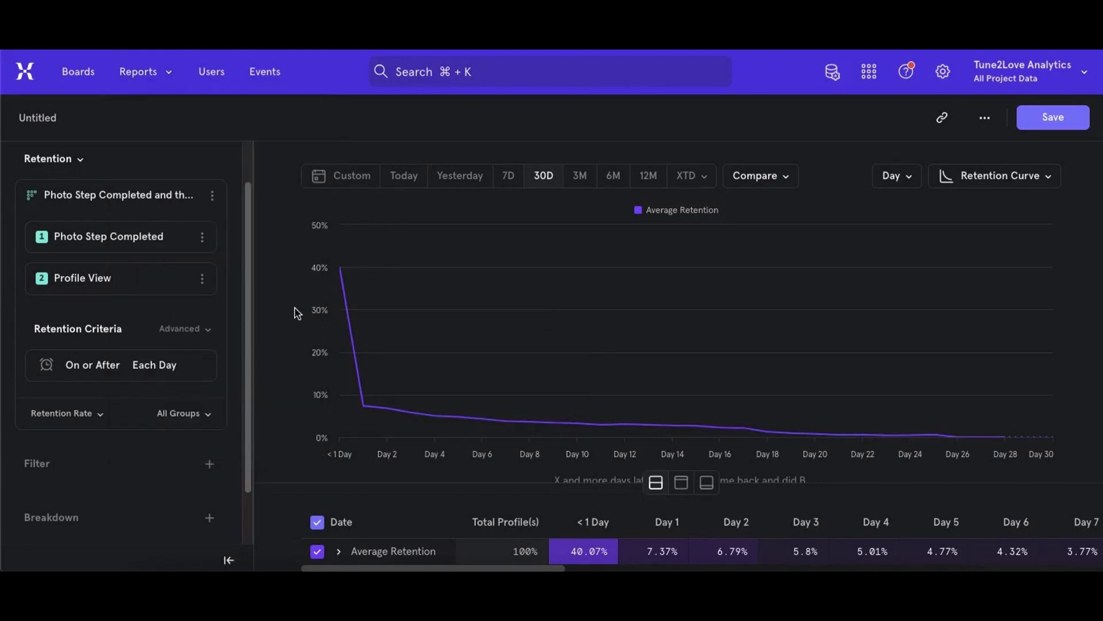
pyautogui.moveTo(364, 405)
pyautogui.click(75, 519)
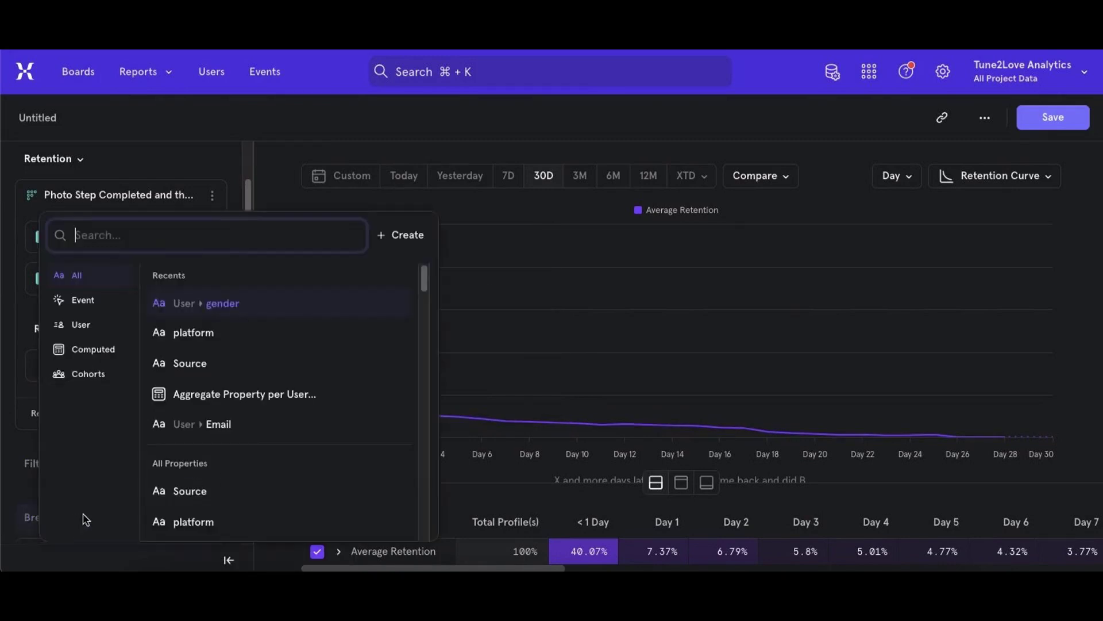
pyautogui.click(195, 333)
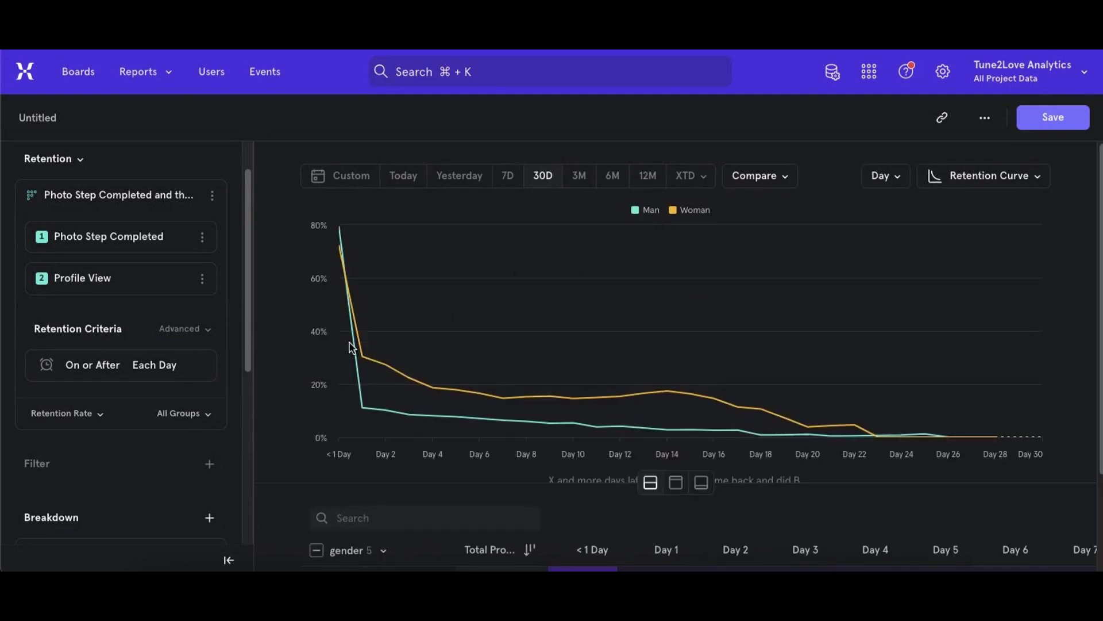
pyautogui.moveTo(363, 356)
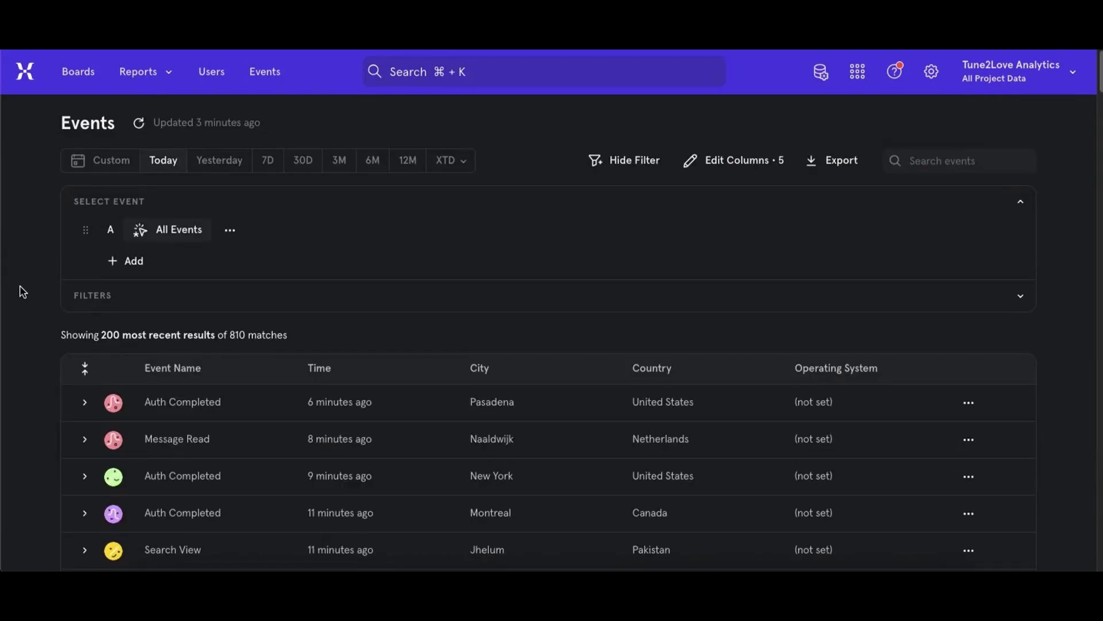
# - Look through today's most recent events, examining their names, times, locations and operating systems
pyautogui.scroll(-3, 20, 291)
pyautogui.scroll(-8, 21, 291)
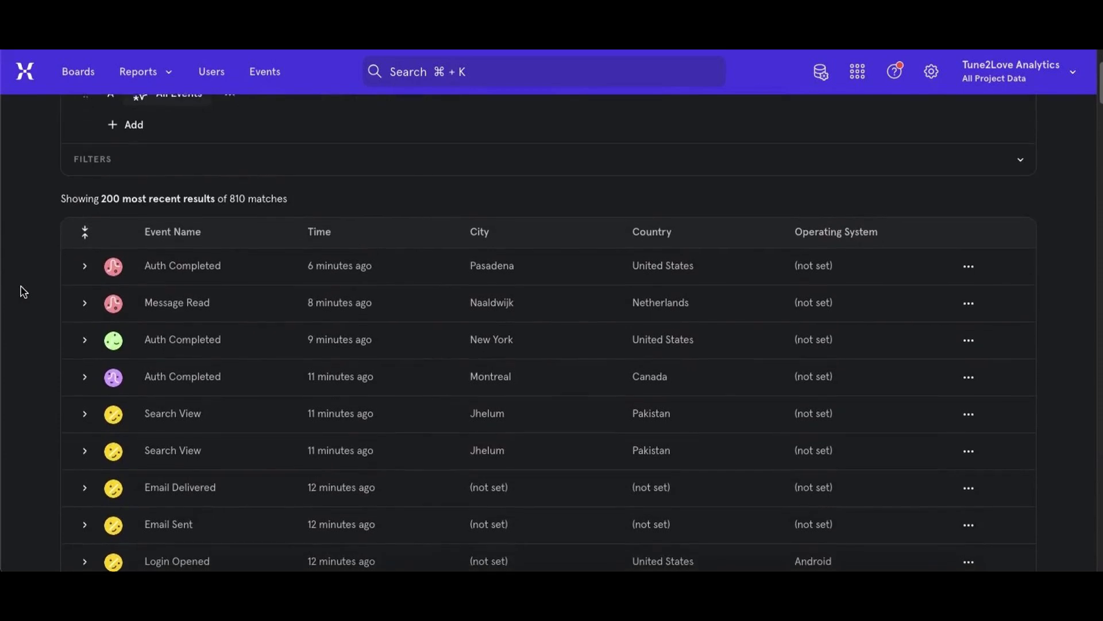
pyautogui.scroll(-6, 21, 291)
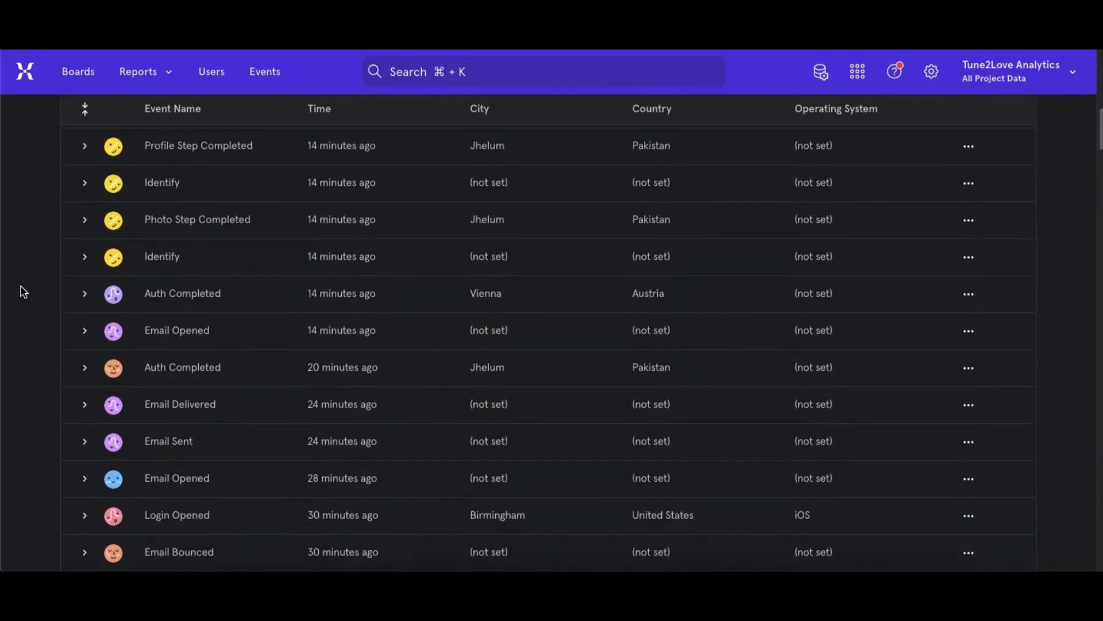
pyautogui.scroll(-4, 23, 291)
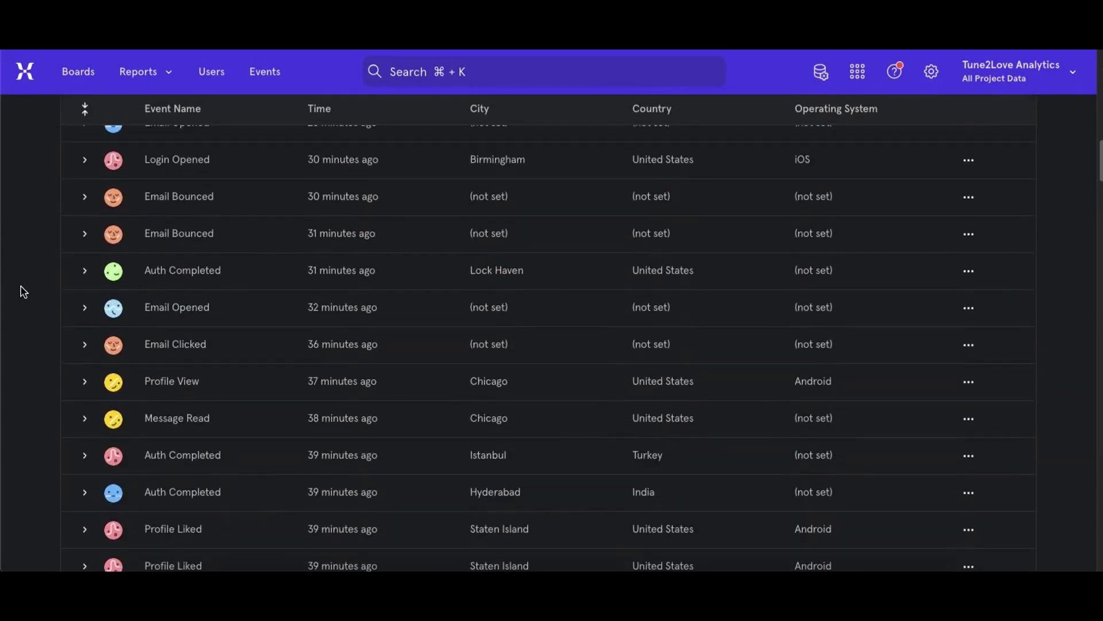
pyautogui.scroll(-2, 23, 291)
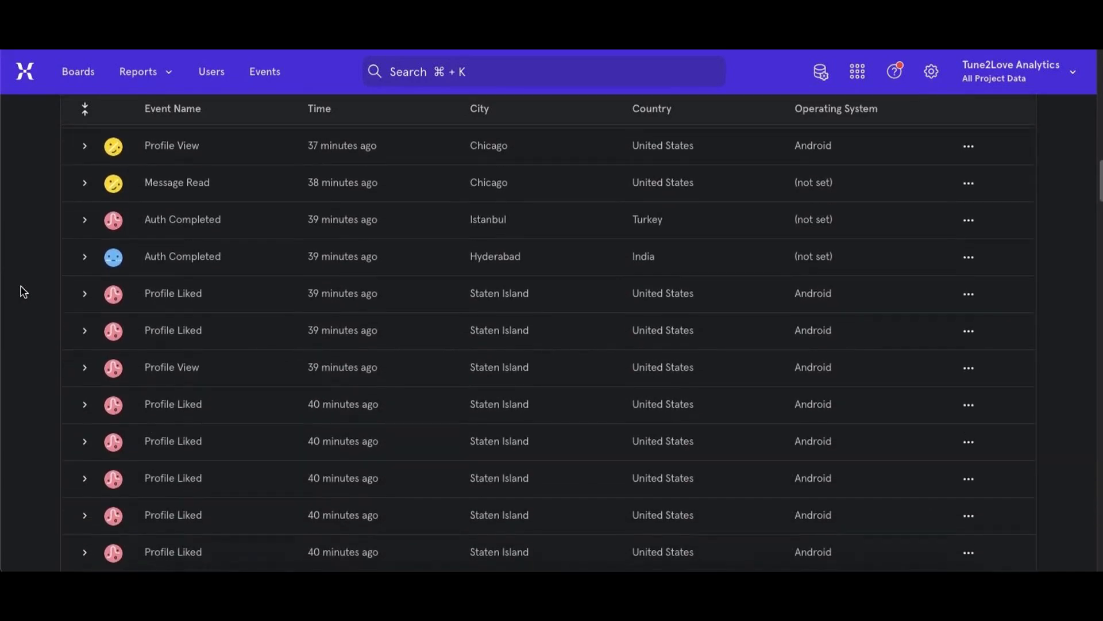
pyautogui.scroll(-1, 23, 291)
pyautogui.scroll(-4, 23, 290)
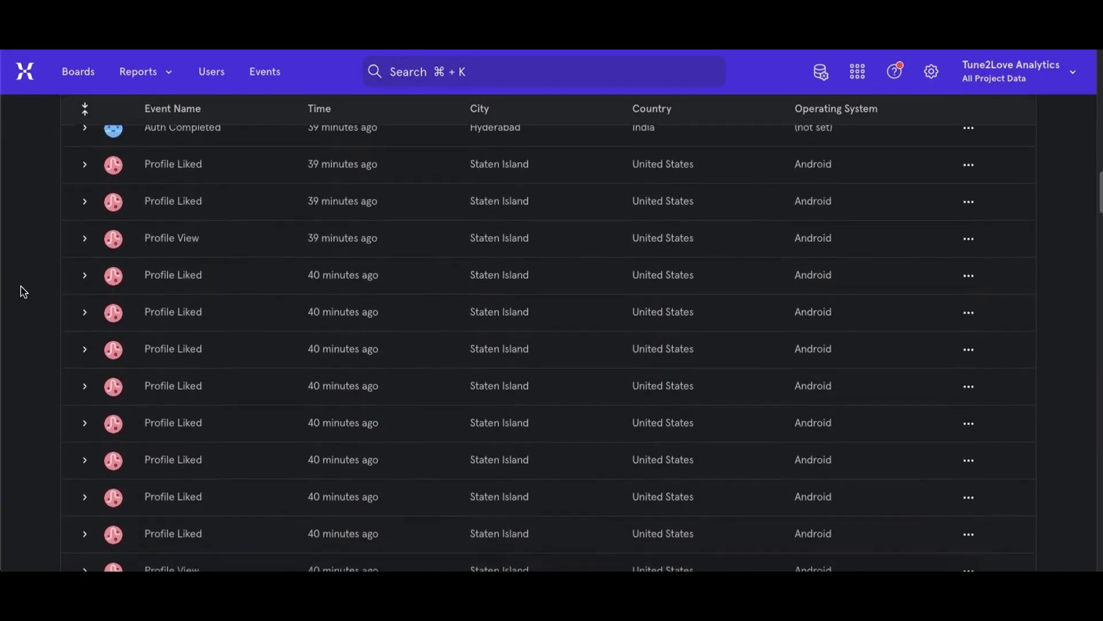
pyautogui.scroll(-1, 23, 291)
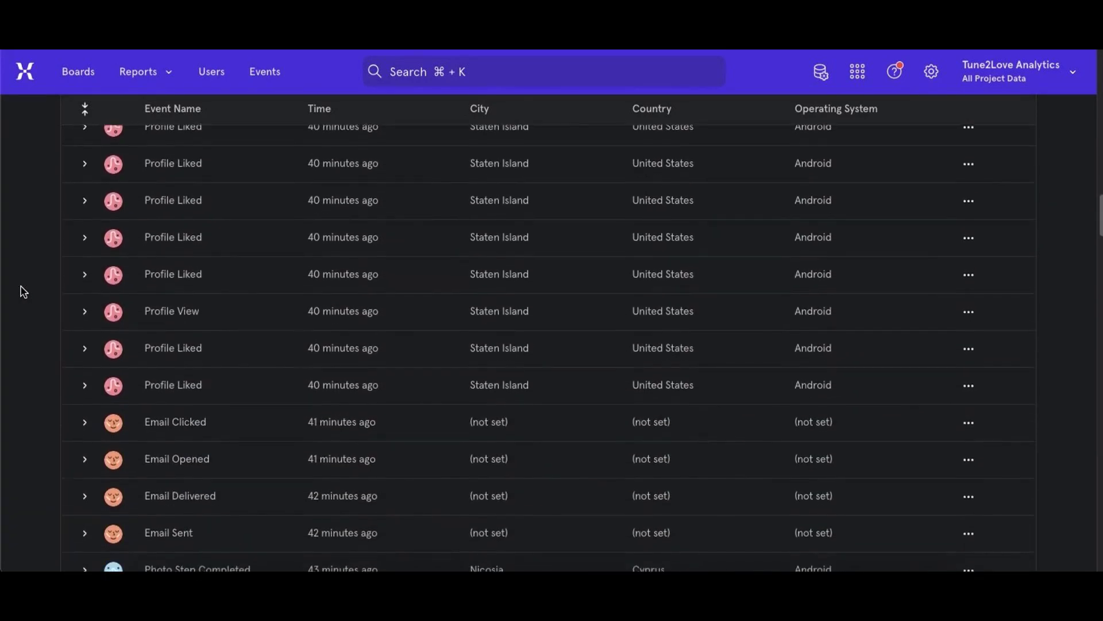
pyautogui.scroll(-1, 23, 291)
pyautogui.scroll(-3, 23, 291)
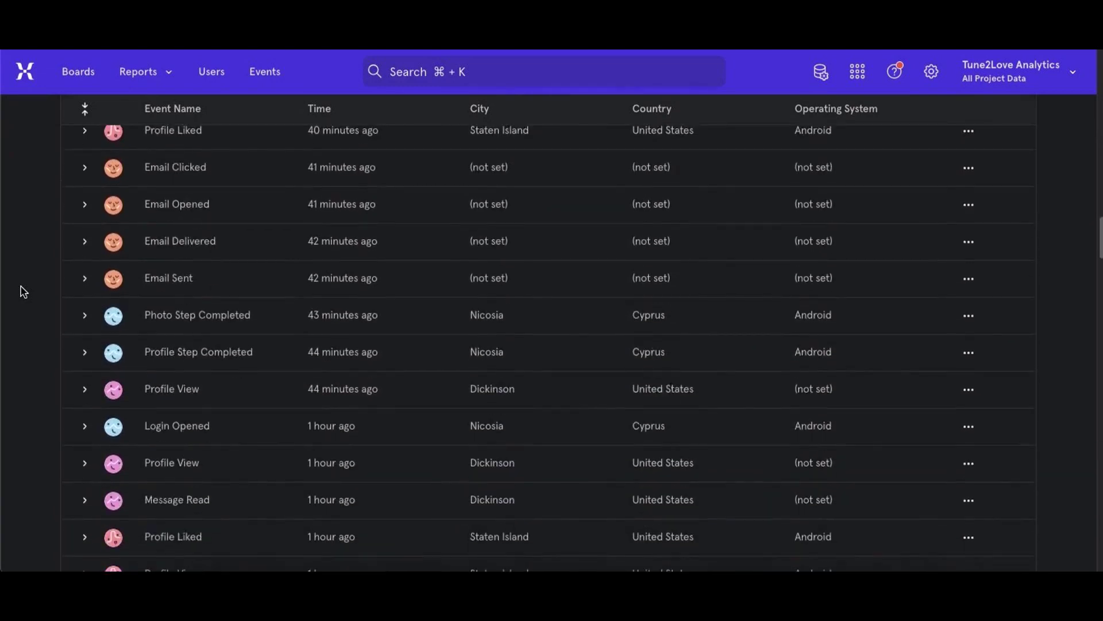